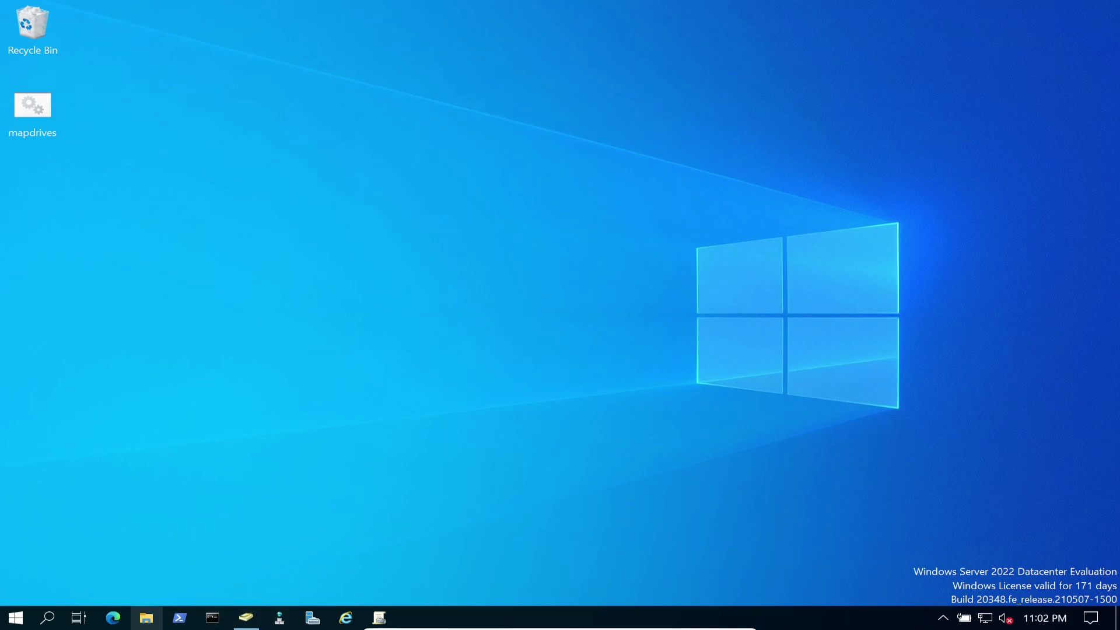
Open Local Disk (C:) in a maximized File Explorer window.
key(super+e)
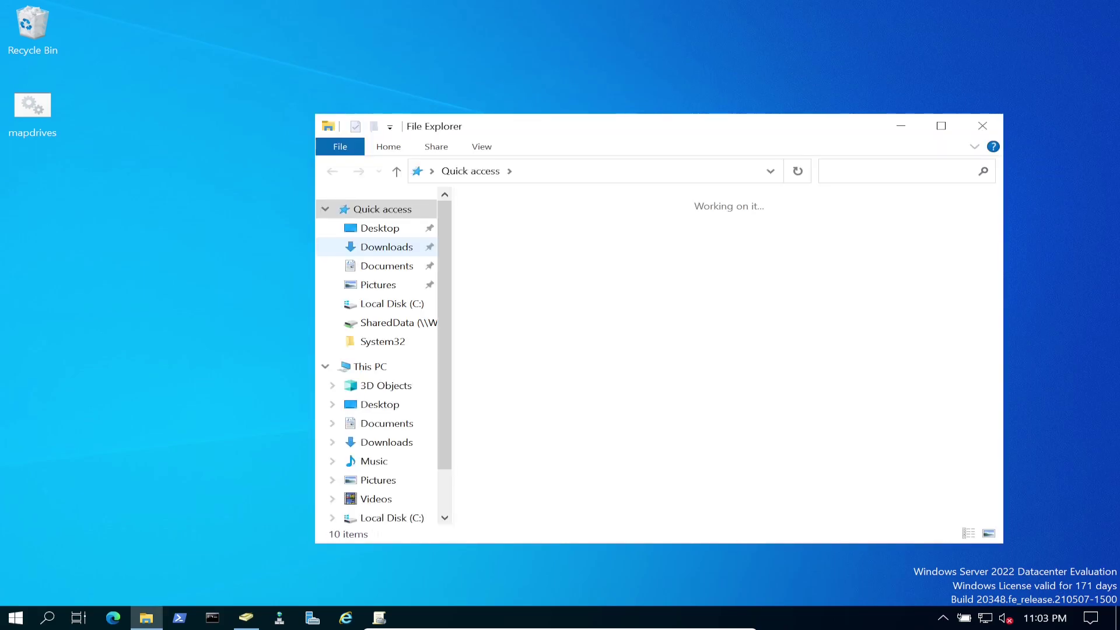
key(super+Up)
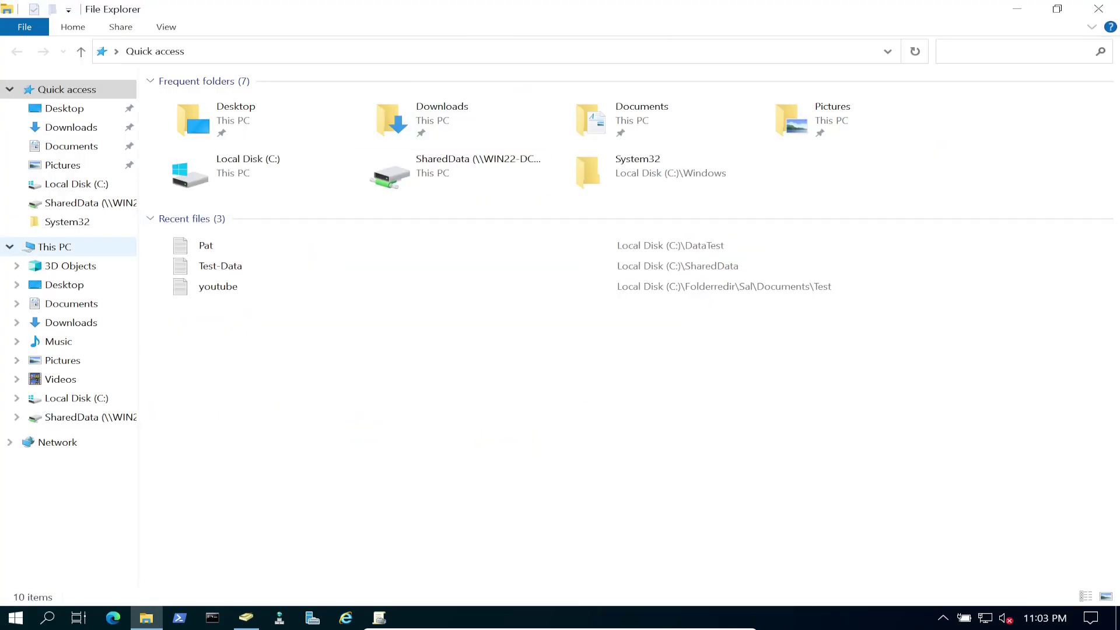
double_click(189, 169)
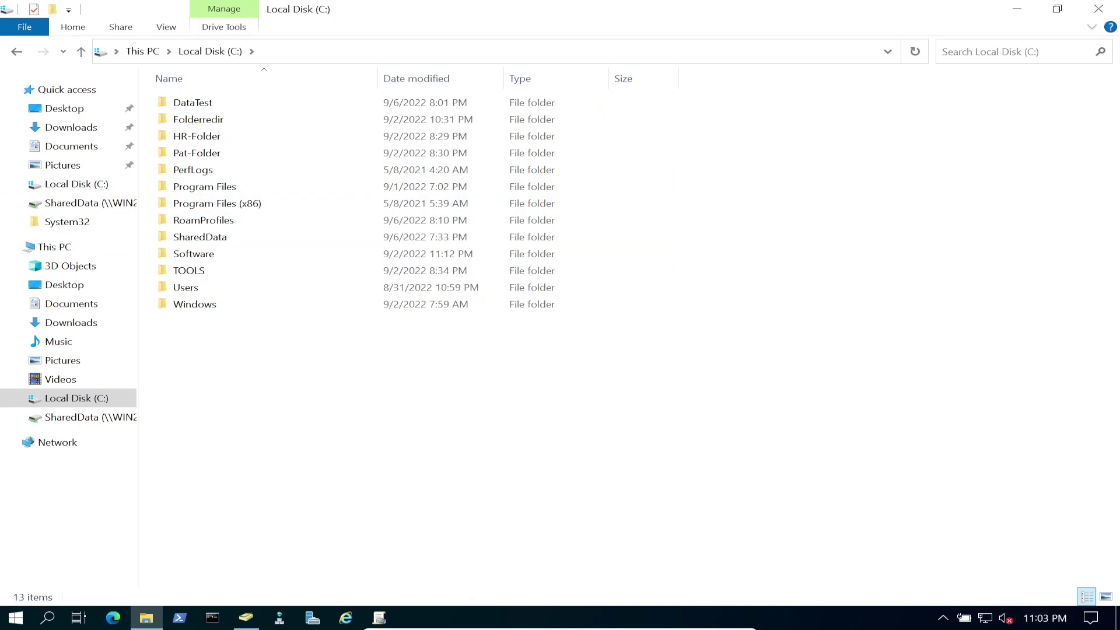
Create a new folder named NewAuditShare on Local Disk (C:).
right_click(220, 374)
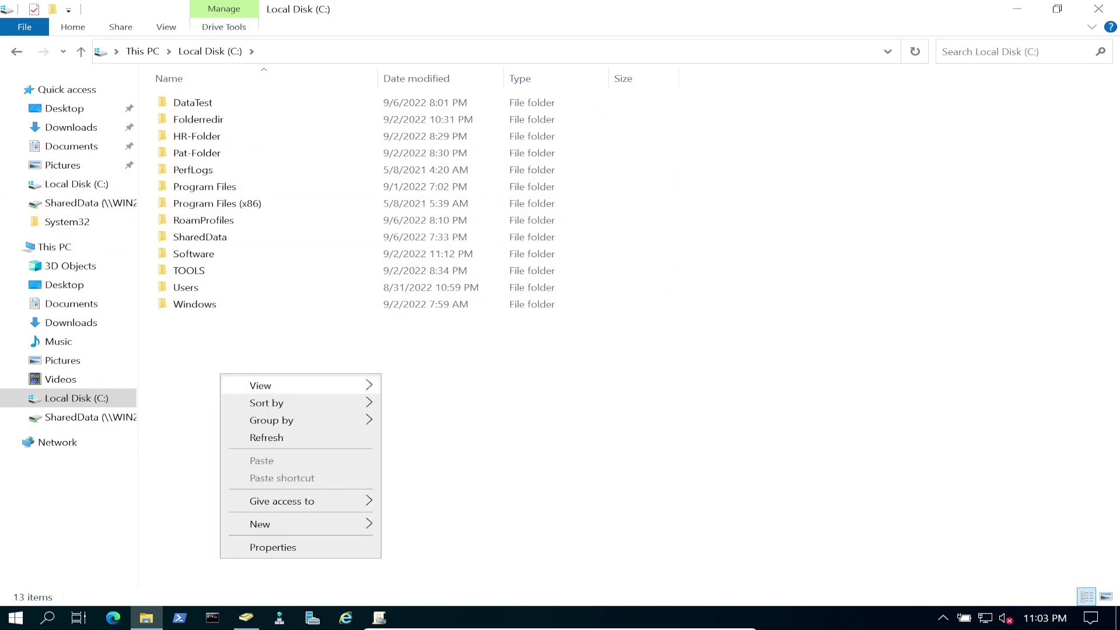
mouse_move(291, 523)
click(423, 525)
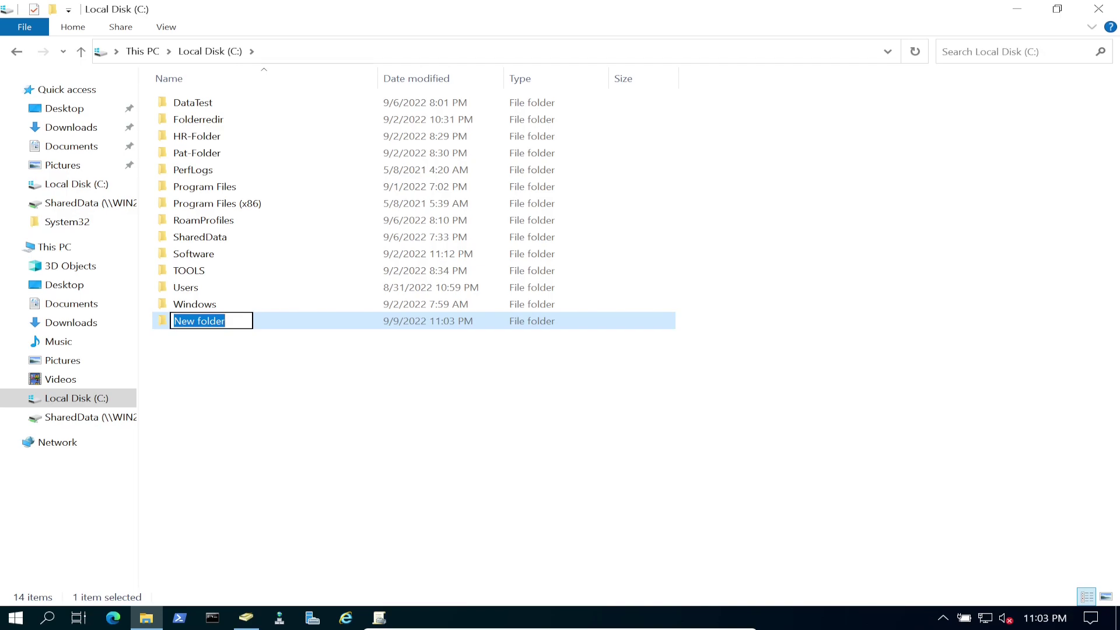
text(NewAuditShare)
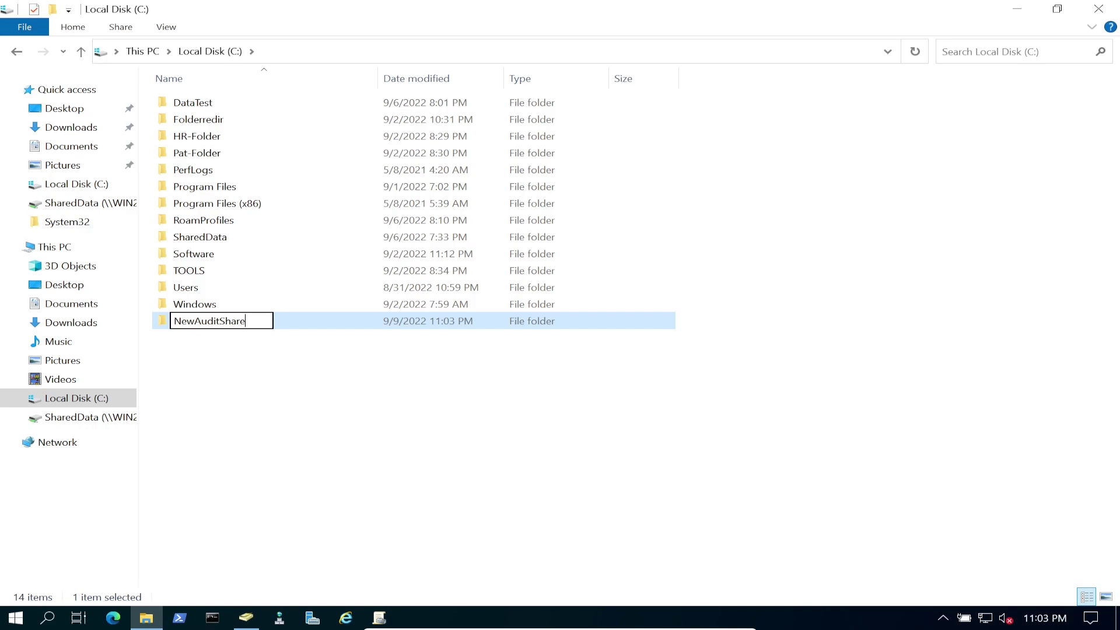
key(Return)
key(Return)
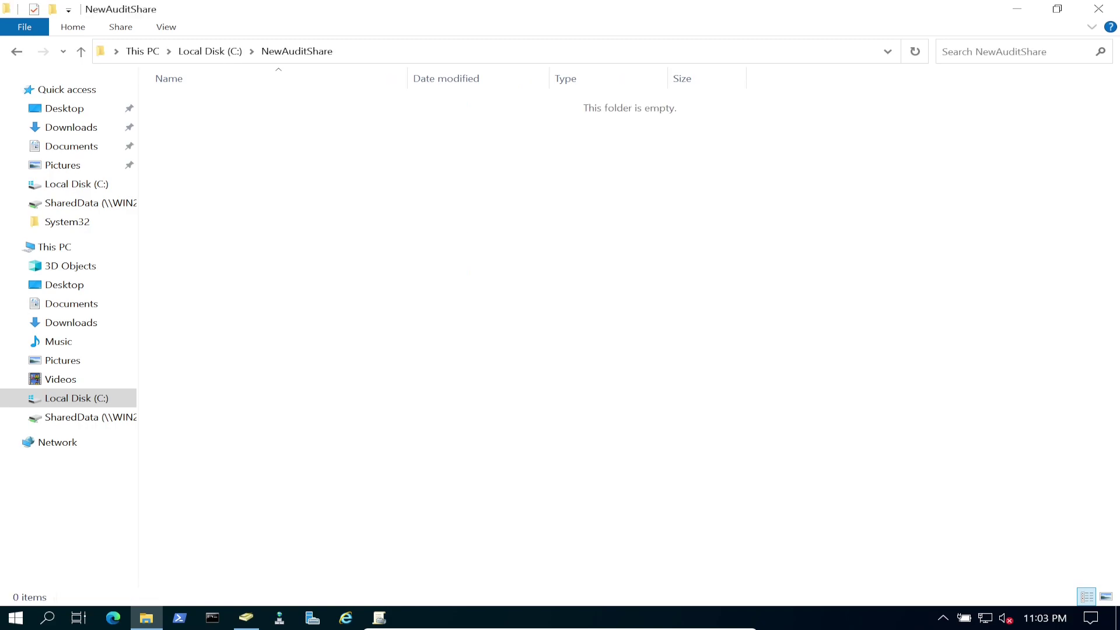
key(alt+Left)
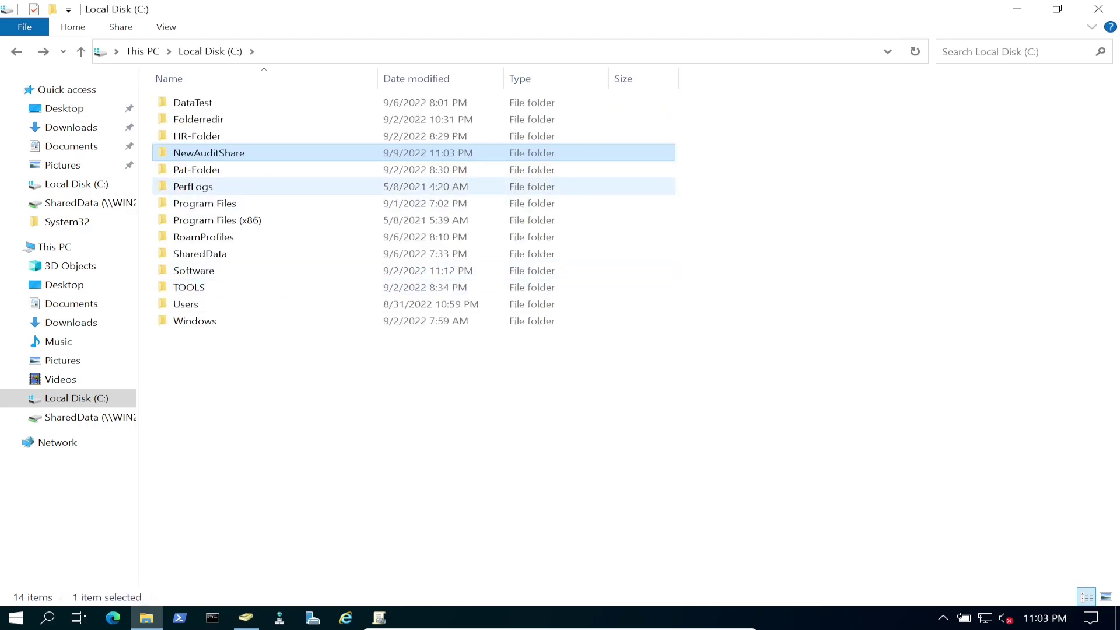
key(shift+F10)
key(Down)
key(Down)
key(Down)
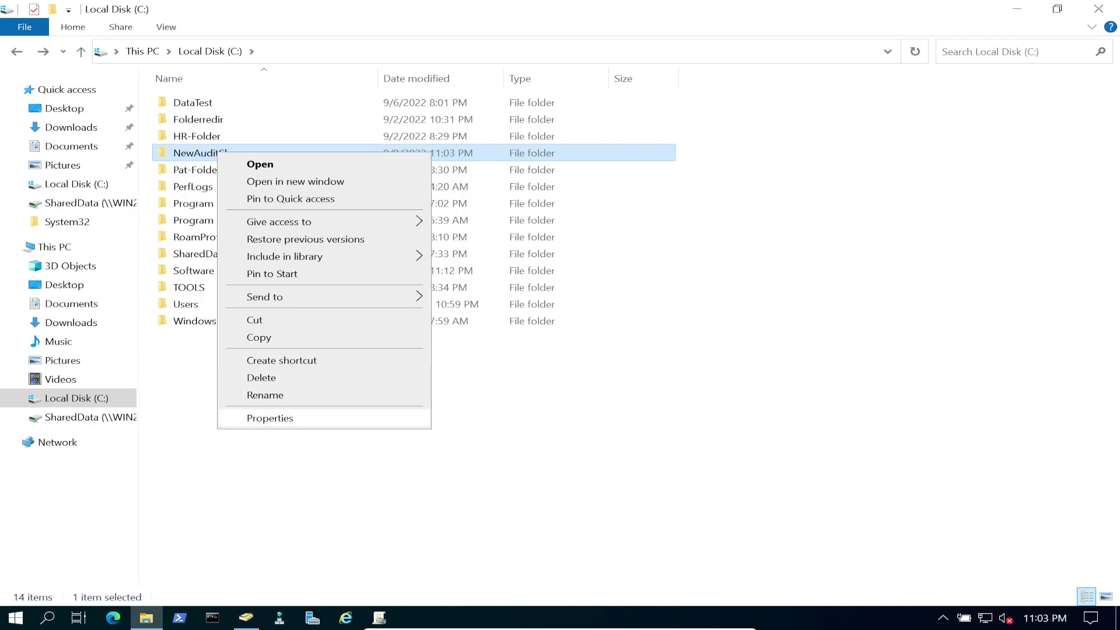
Turn on Share this folder for NewAuditShare in Advanced Sharing.
key(Return)
key(ctrl+Tab)
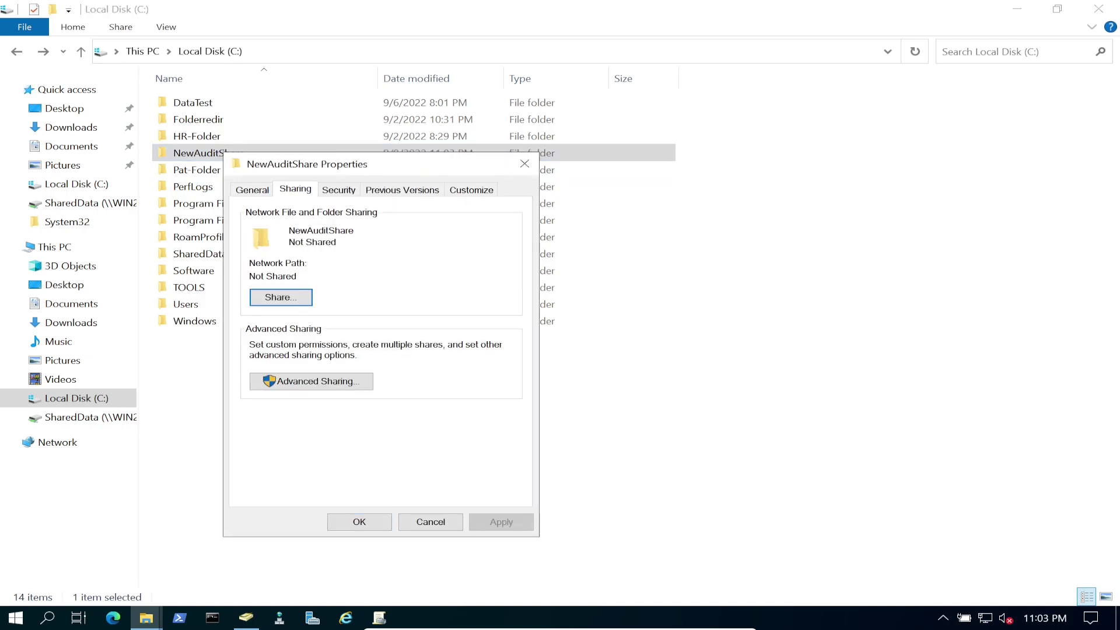
key(Tab)
key(Tab)
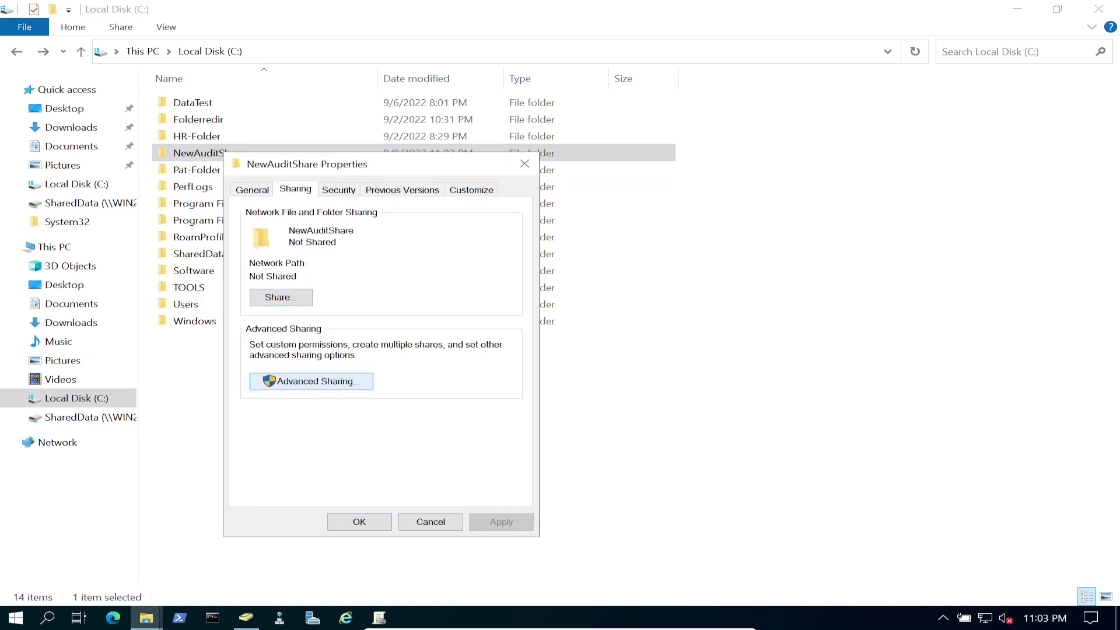
key(Return)
key(space)
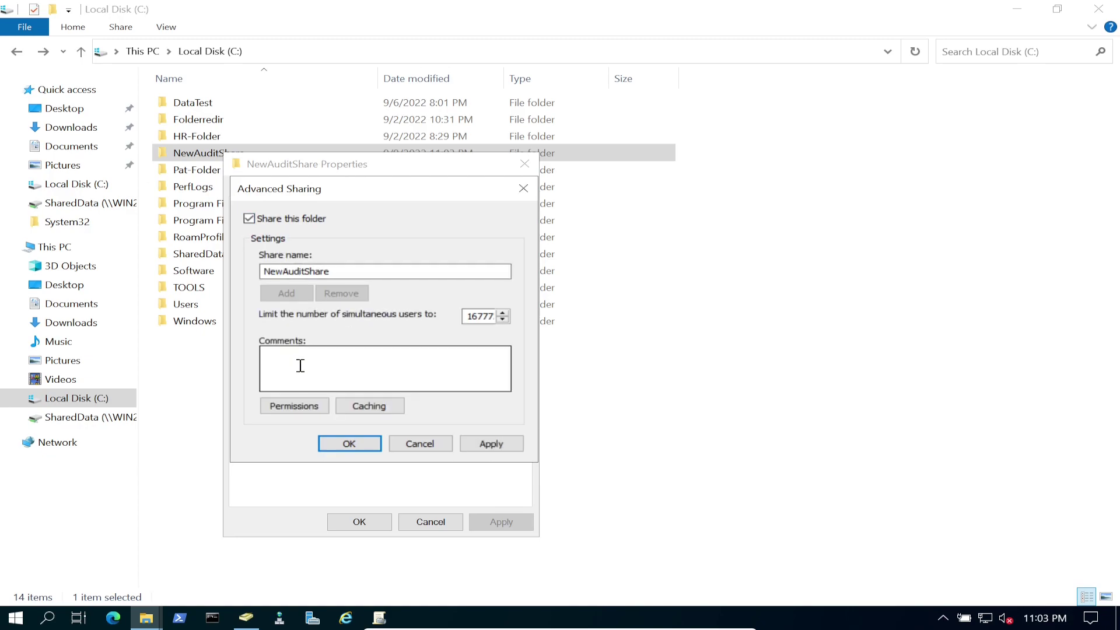
Grant Everyone Full Control share permission and apply the sharing settings.
click(294, 406)
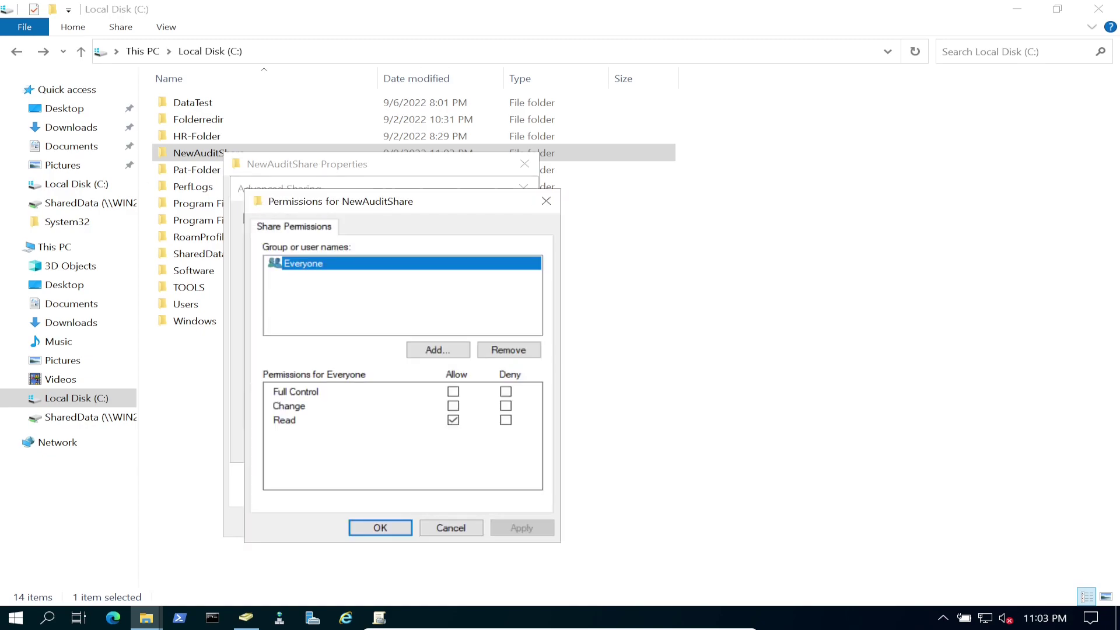
click(453, 391)
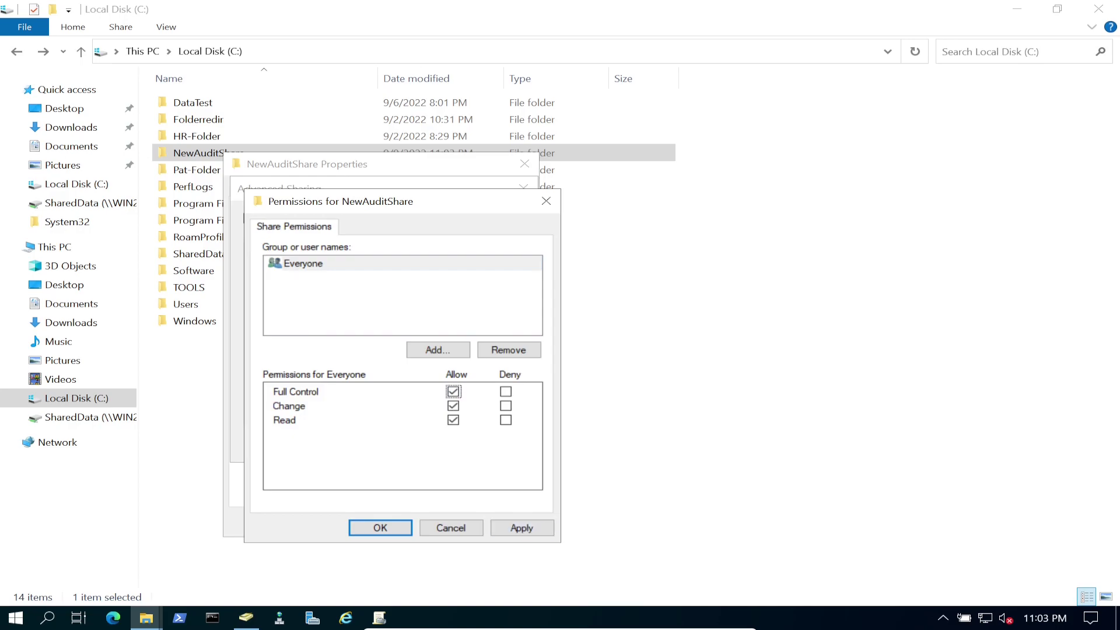
click(521, 527)
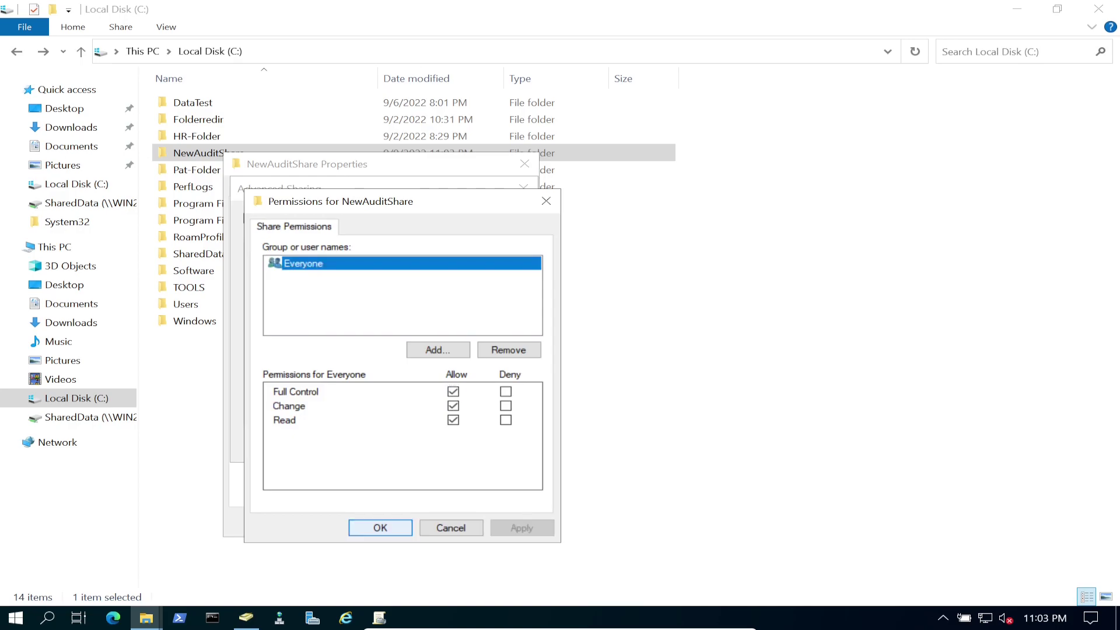
key(Return)
click(491, 444)
click(348, 443)
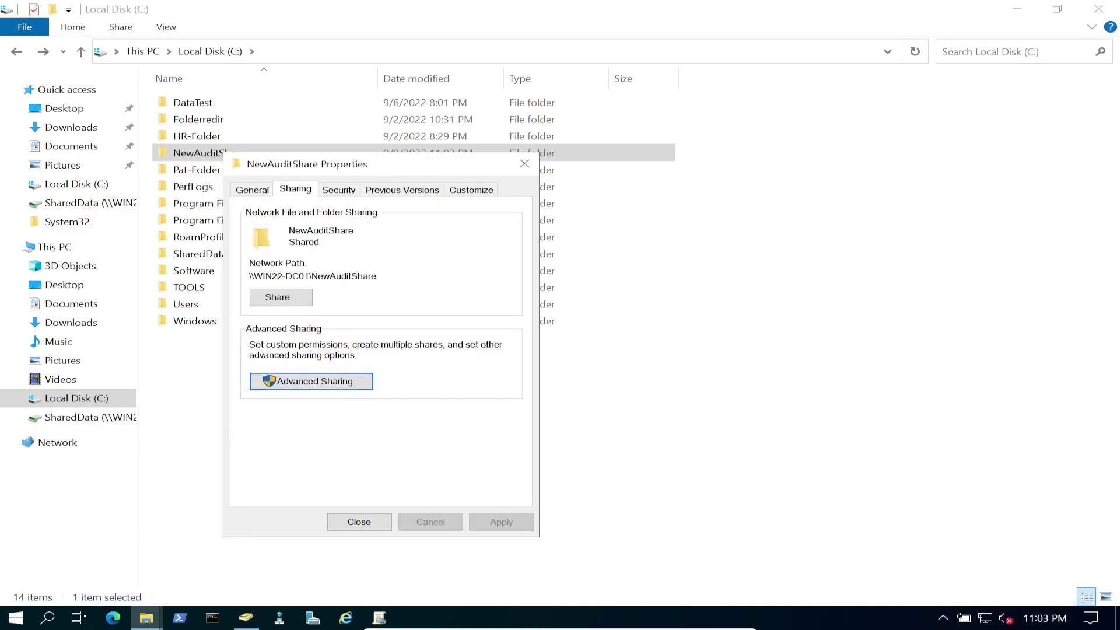
Disable inheritance on NewAuditShare, converting inherited permissions to explicit entries.
click(338, 189)
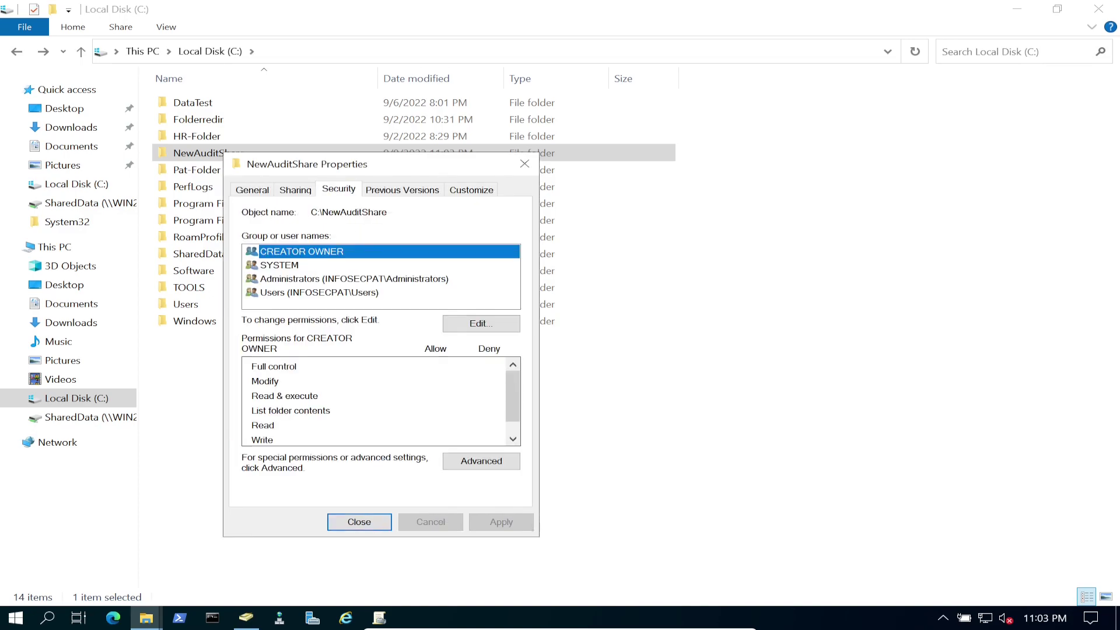
click(481, 461)
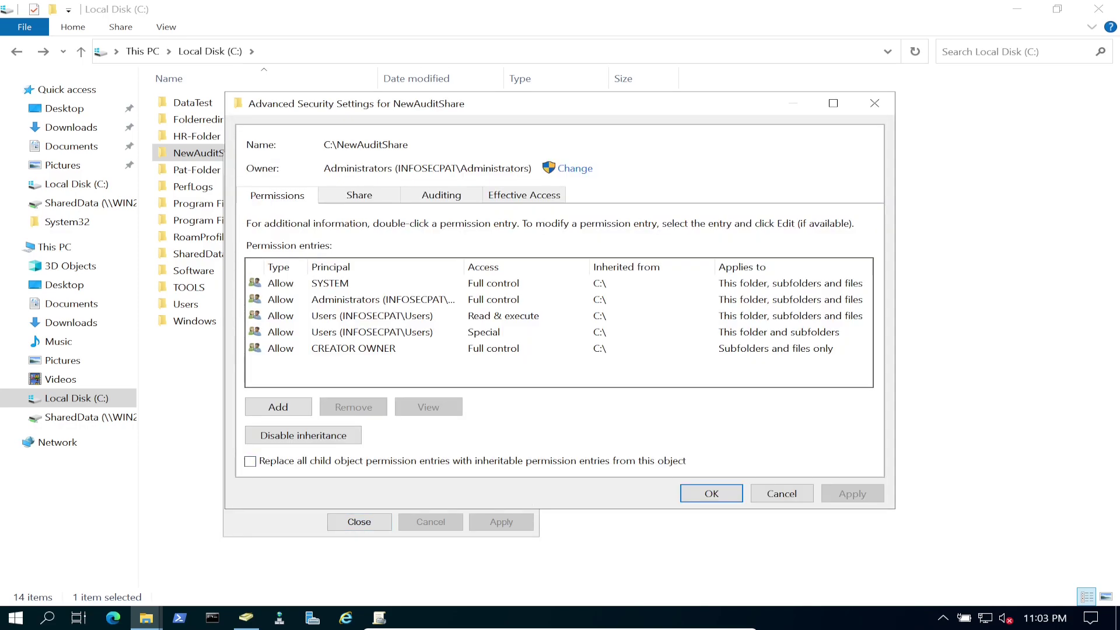
click(303, 436)
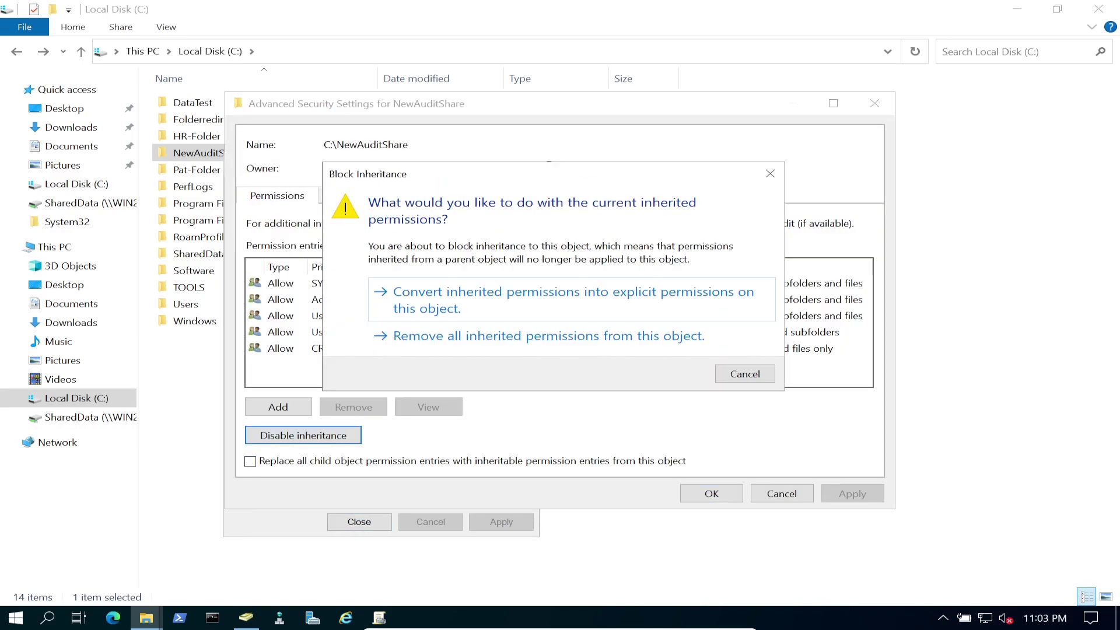
click(401, 305)
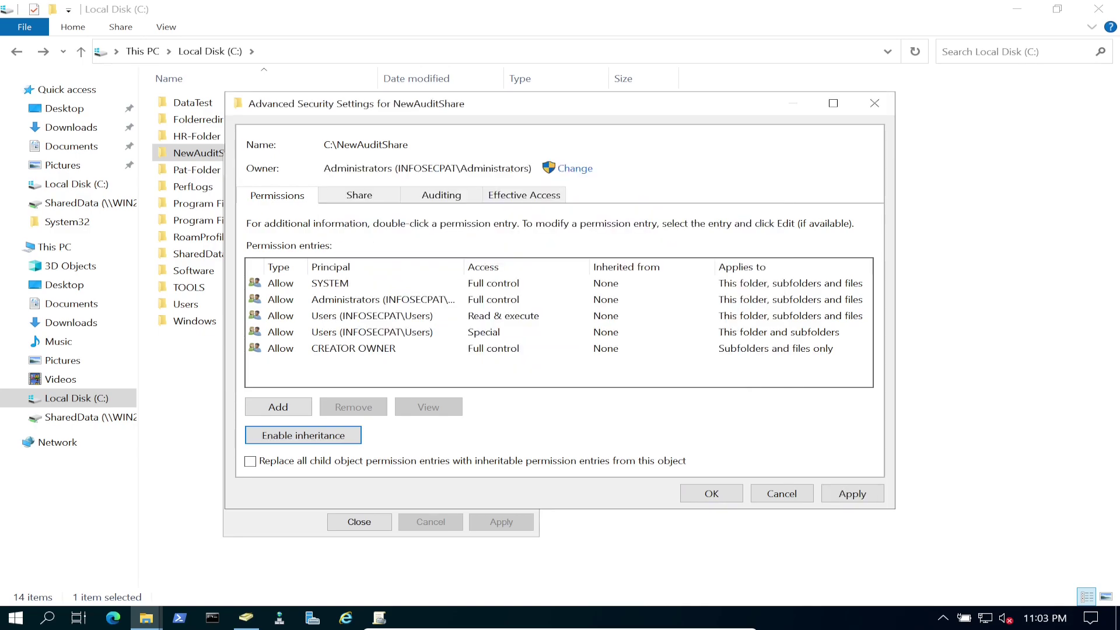
Remove the Users Read & execute and Users Special permission entries.
click(374, 316)
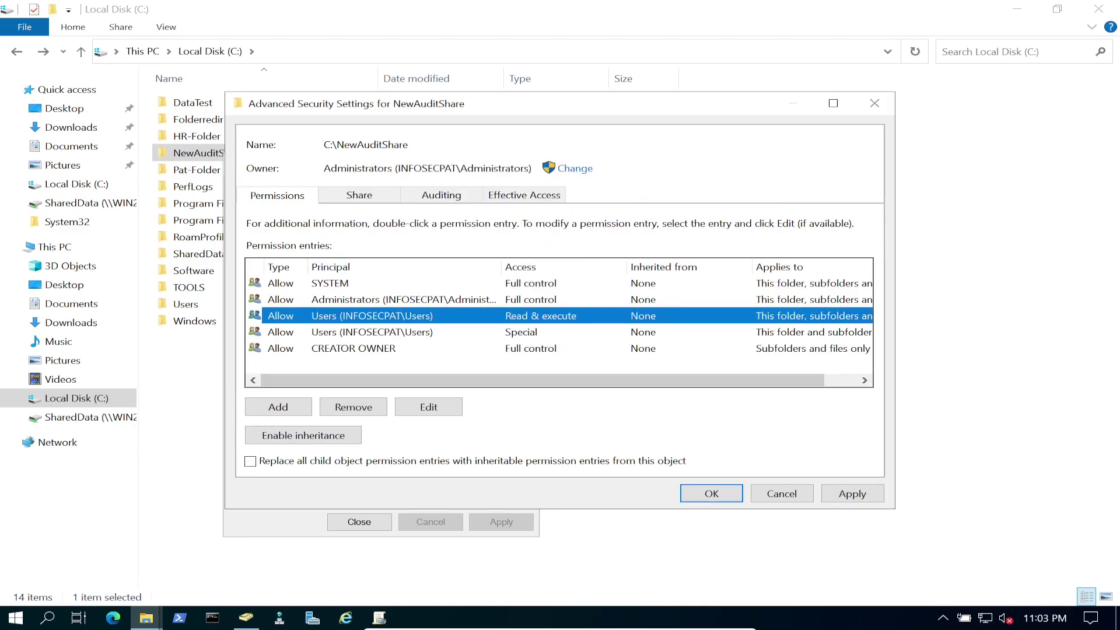
click(353, 407)
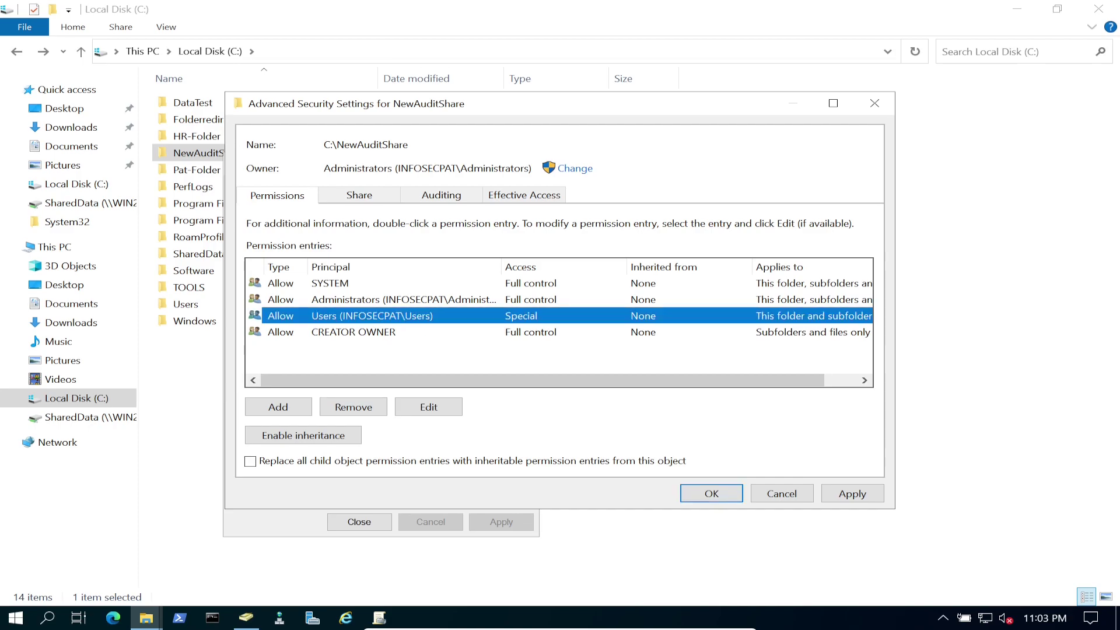
click(353, 407)
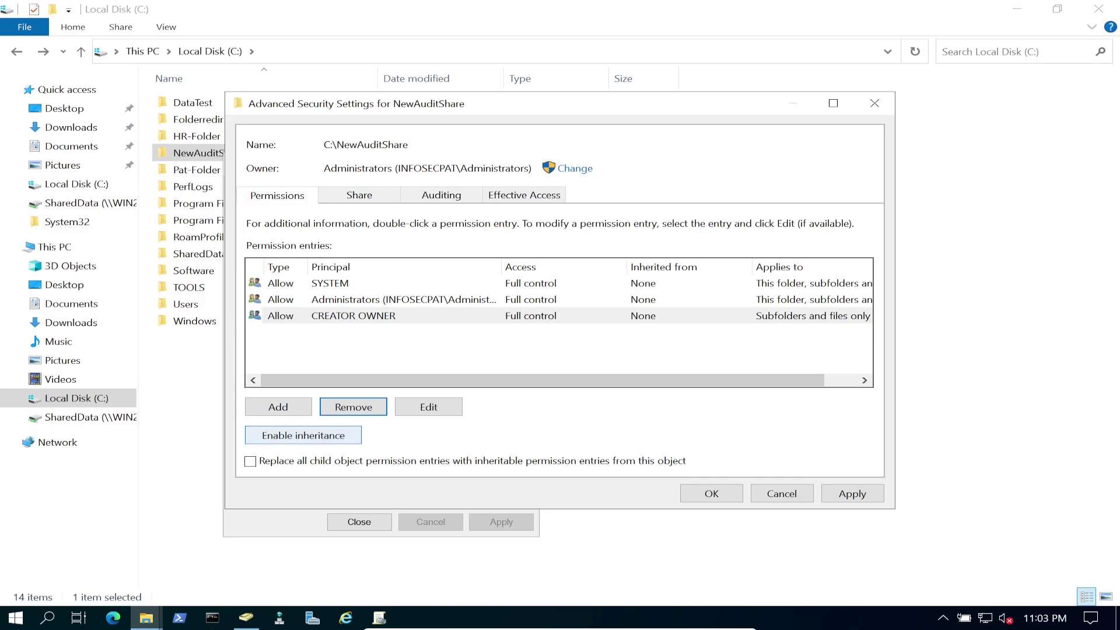
click(246, 618)
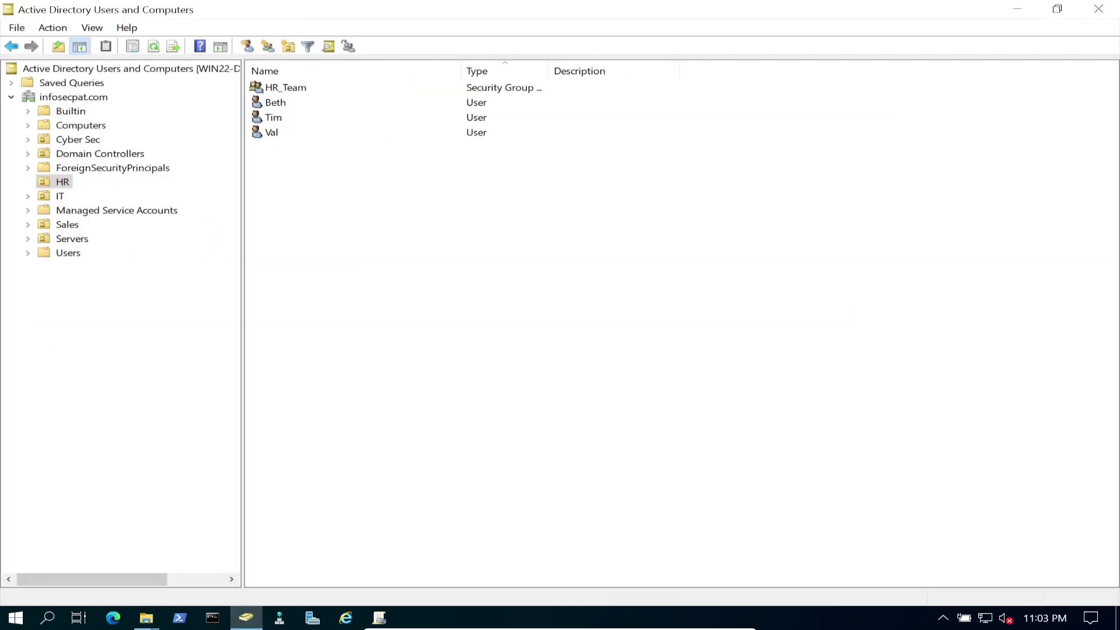
click(285, 87)
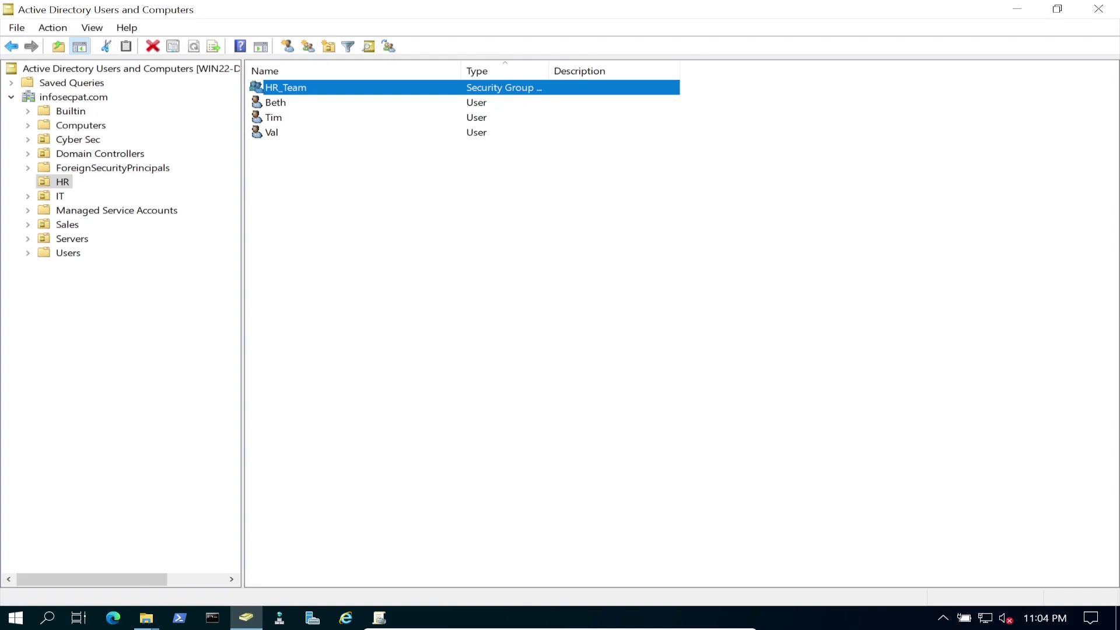
click(1016, 9)
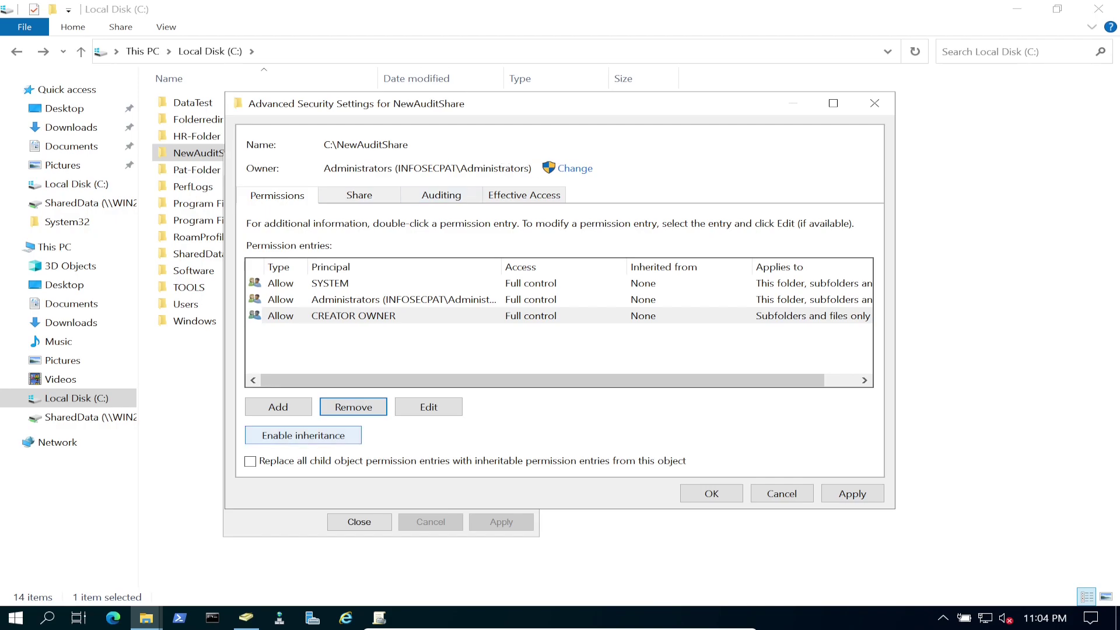
Add a new permission entry with HR_Team as the principal.
click(278, 407)
click(280, 115)
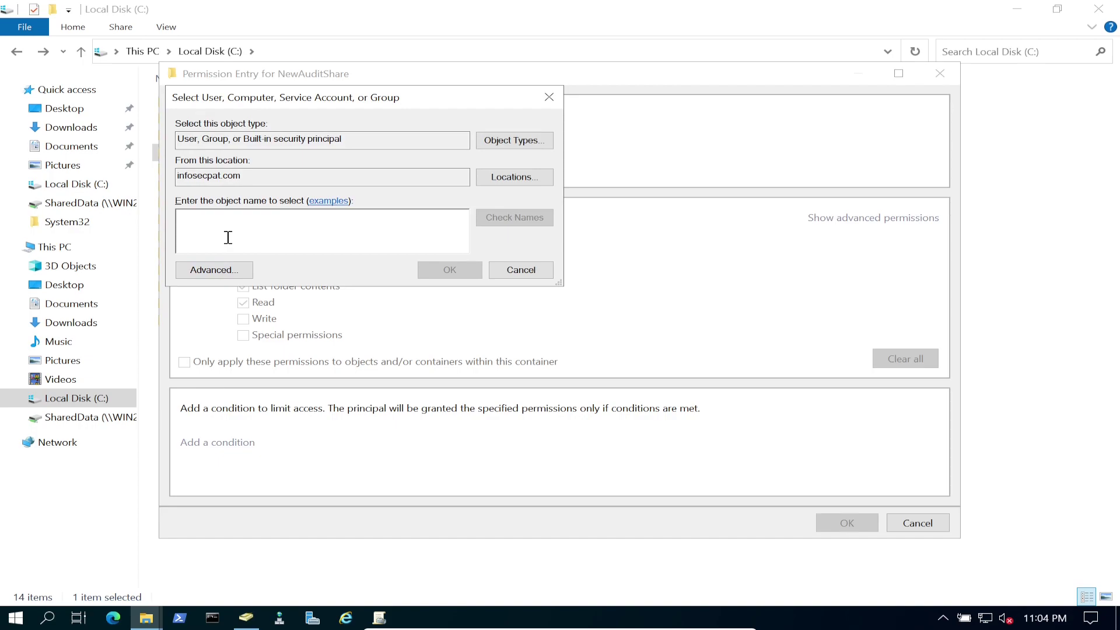
text(ht_te)
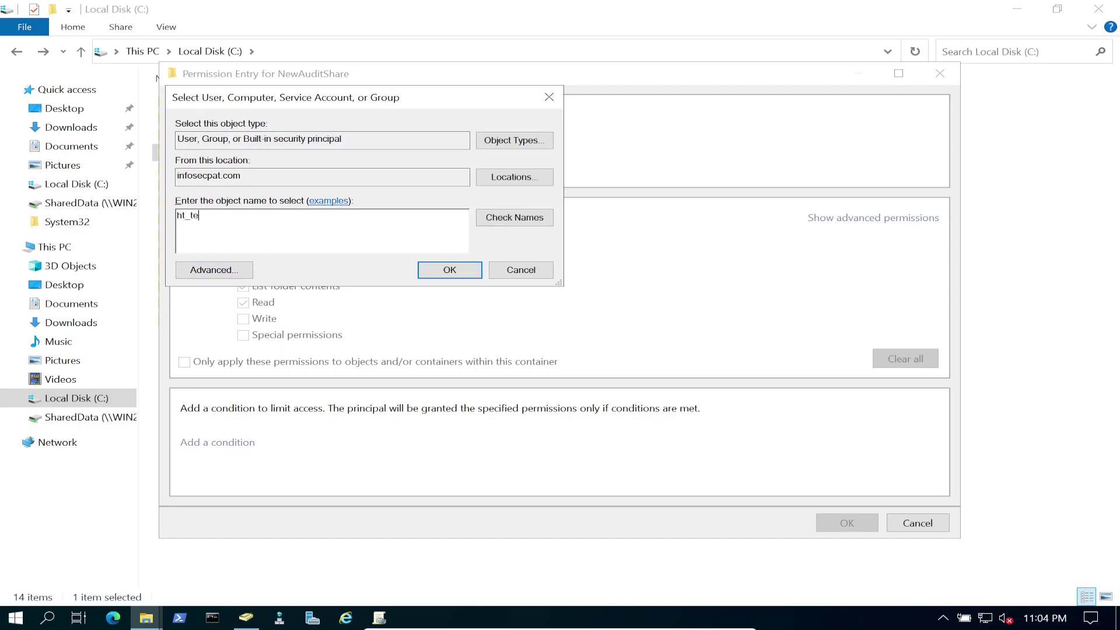
text(am)
key(BackSpace)
key(BackSpace)
key(BackSpace)
key(BackSpace)
key(BackSpace)
key(BackSpace)
text(r_team)
key(alt+k)
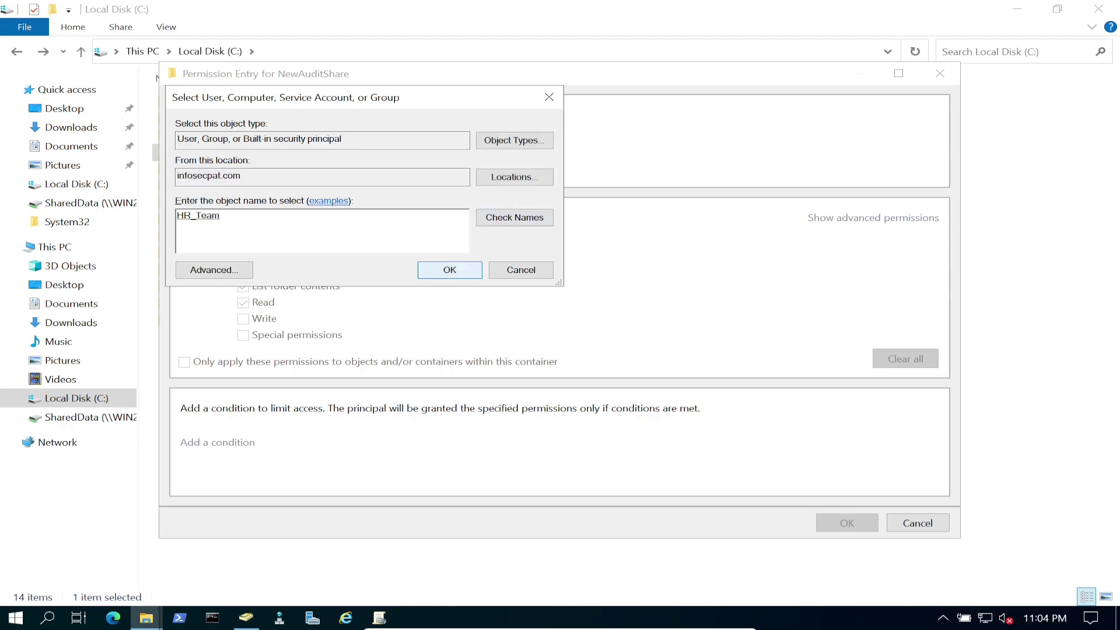
key(Return)
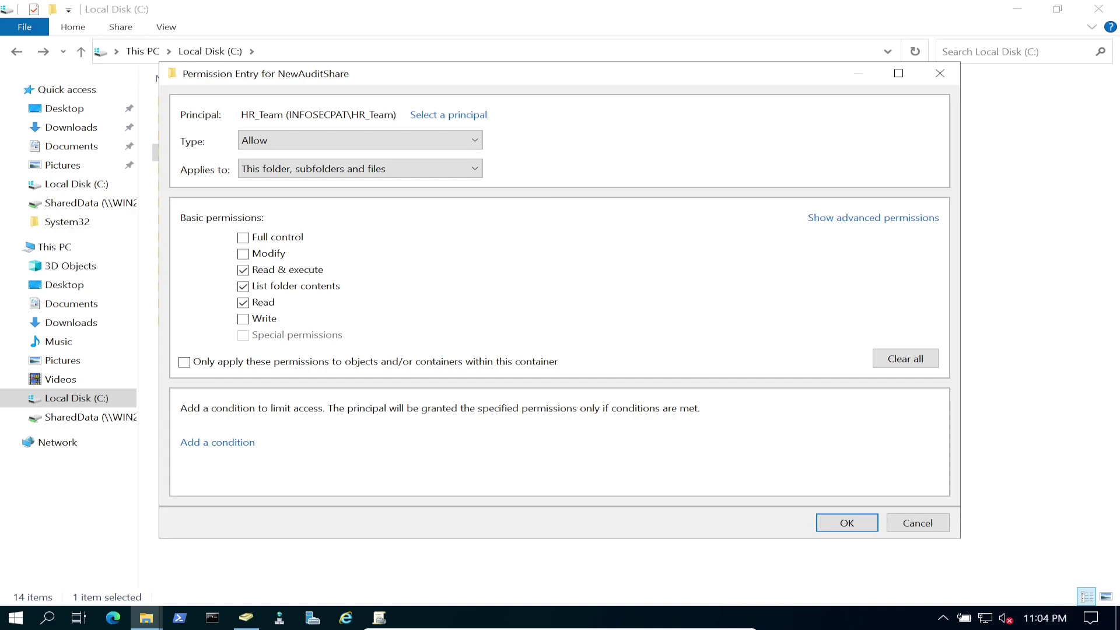
Limit the HR_Team entry to This folder only, apply it, and close the dialogs.
key(alt+Down)
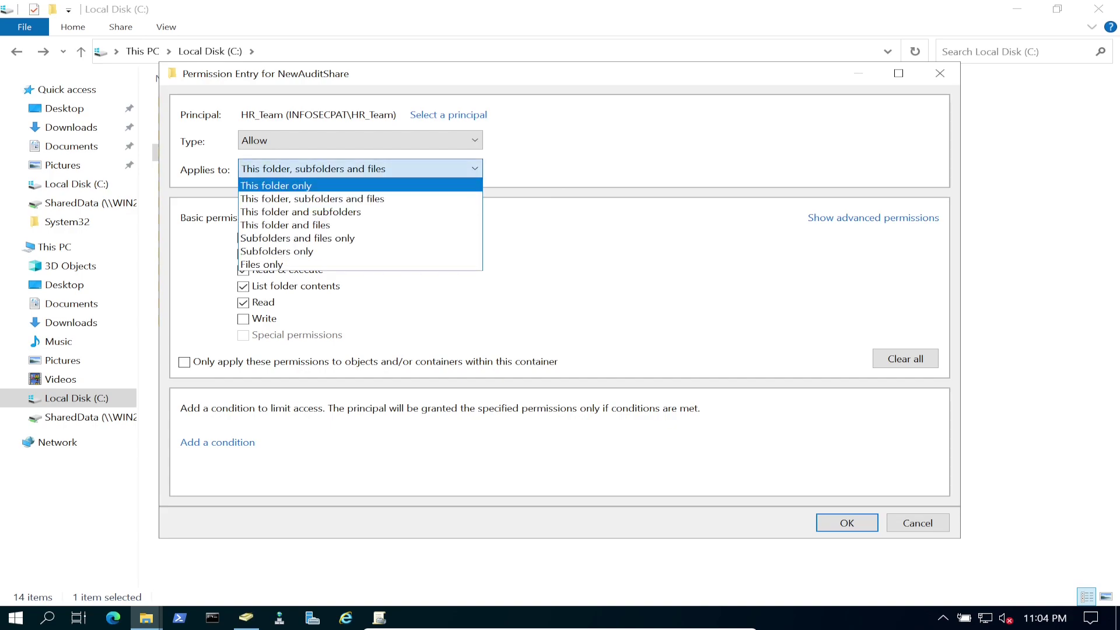
key(Return)
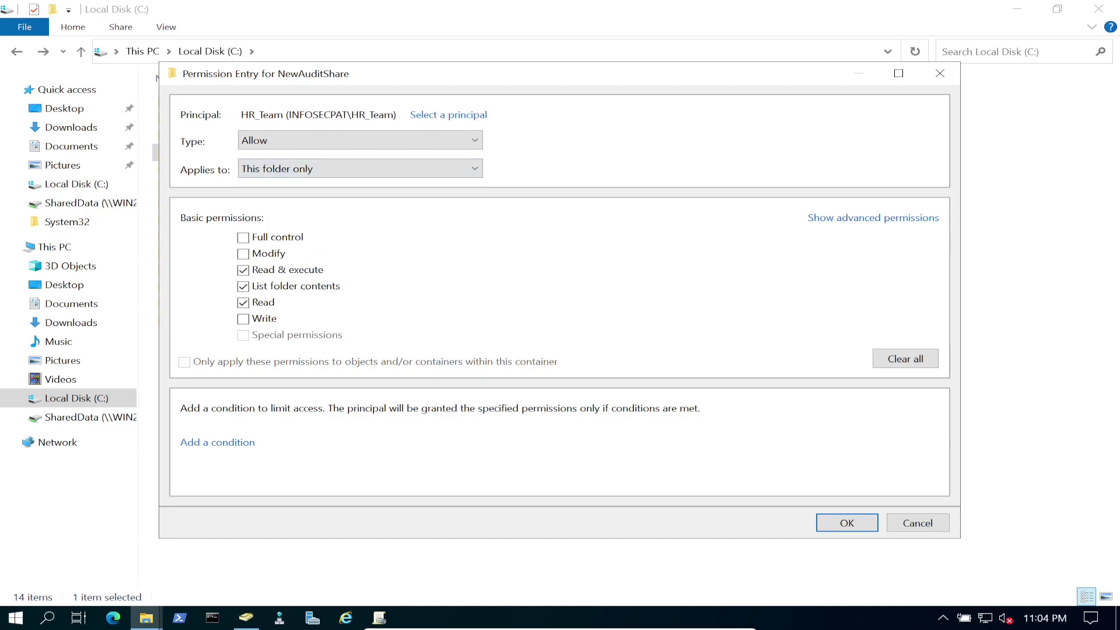
key(Tab)
key(Return)
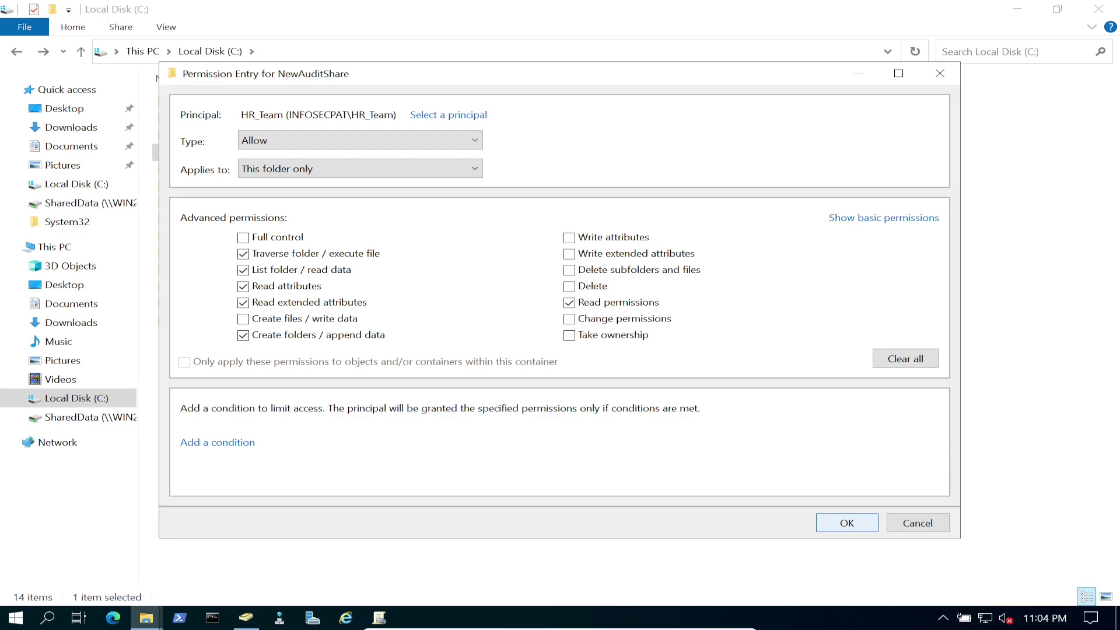
click(847, 523)
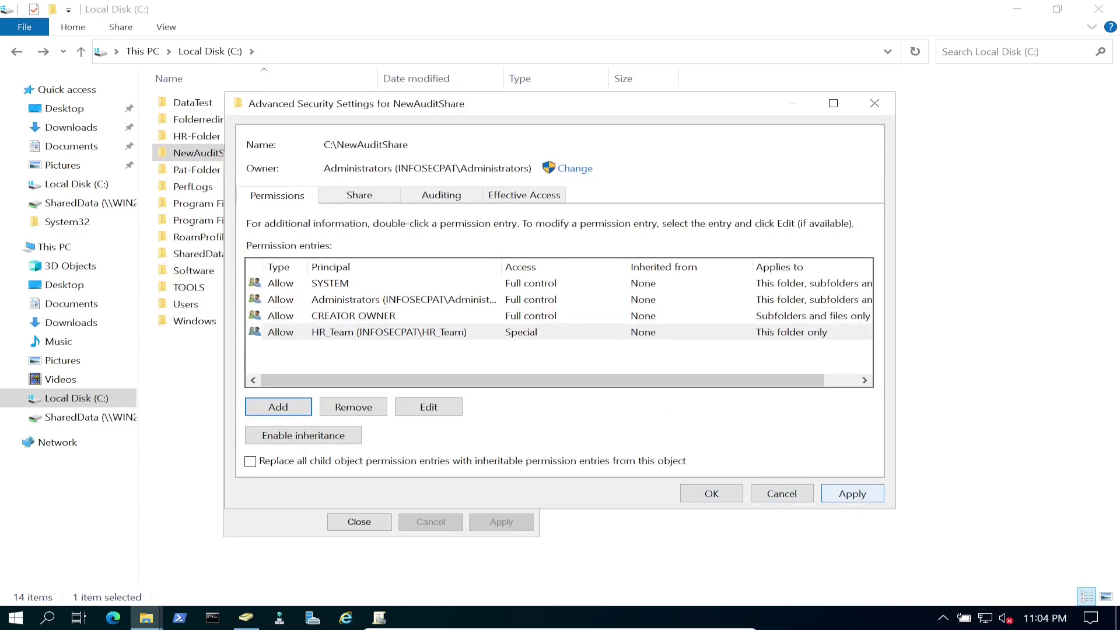
click(852, 493)
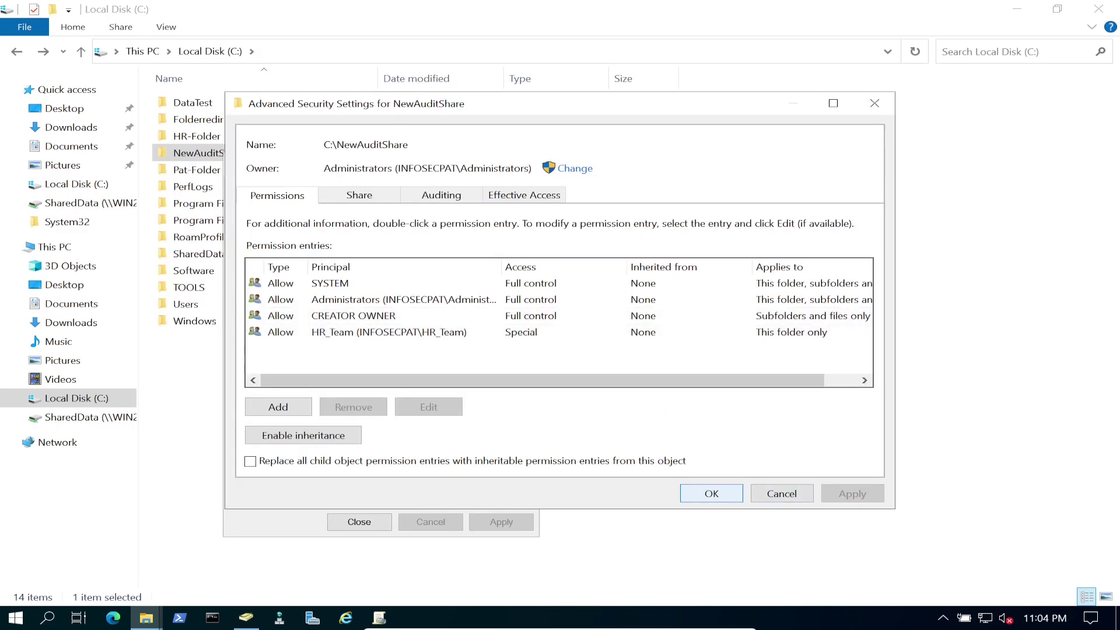
key(Return)
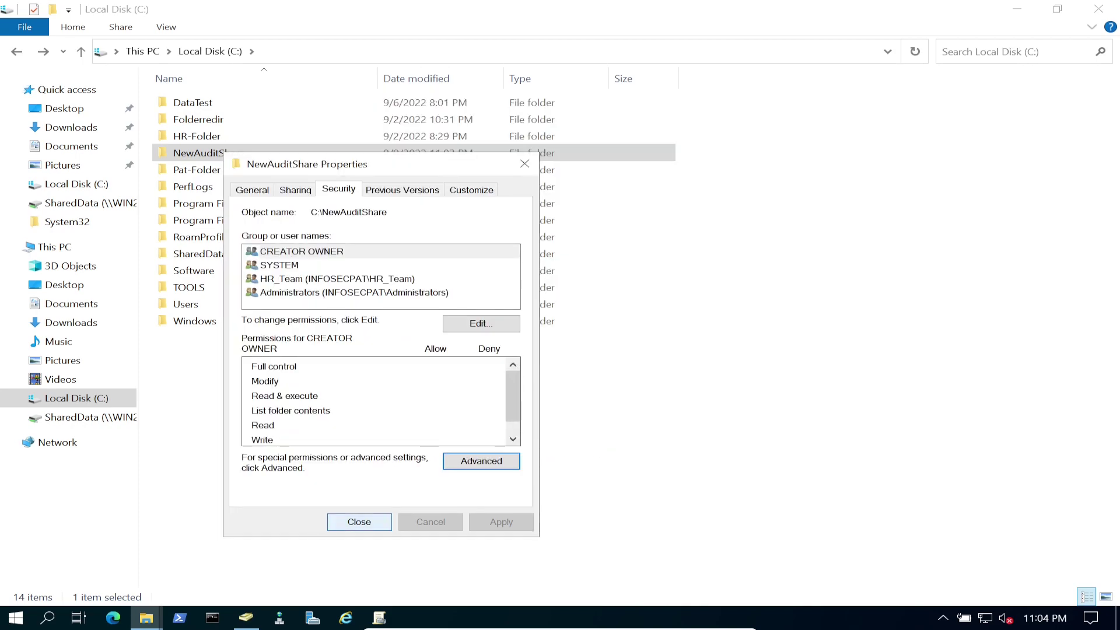
key(Return)
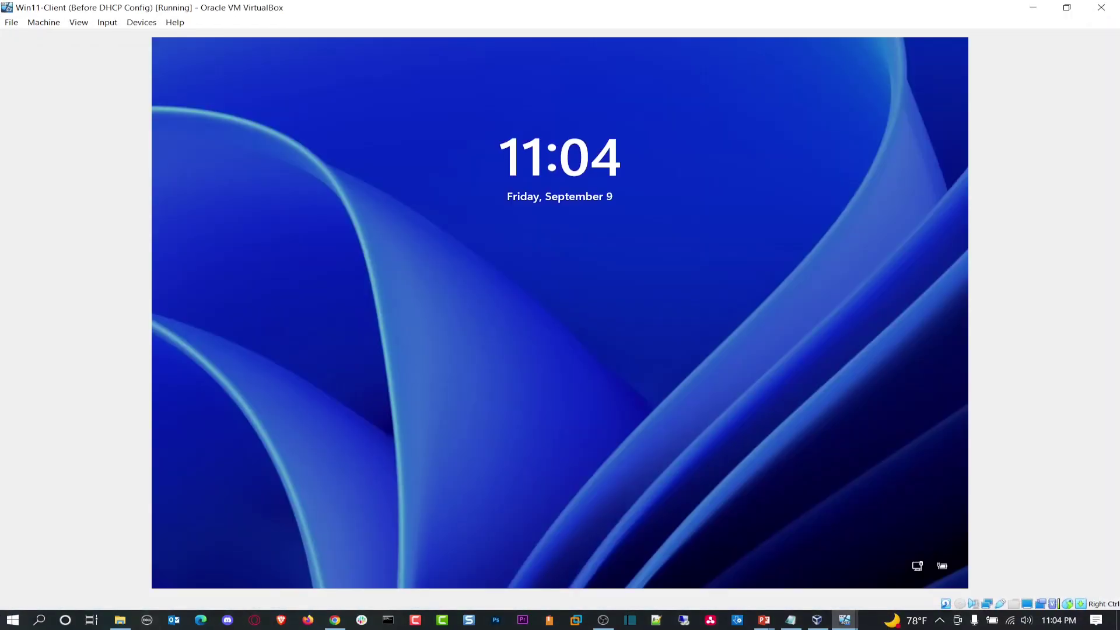
Bring up the Other user domain sign-in form on the Windows 11 client VM.
key(space)
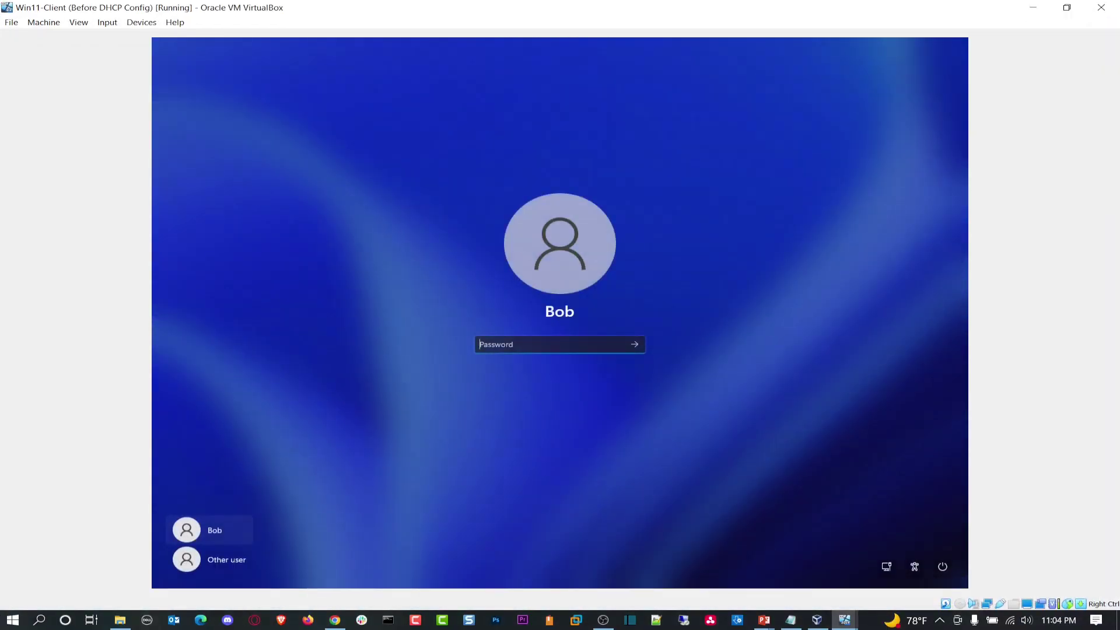
click(213, 560)
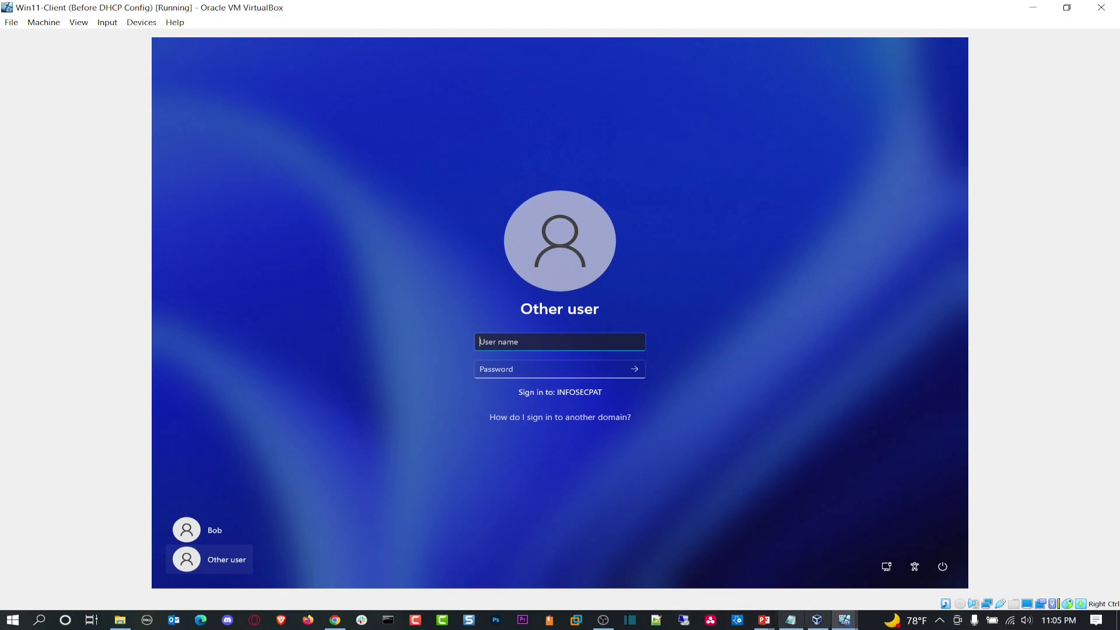
click(819, 560)
click(817, 619)
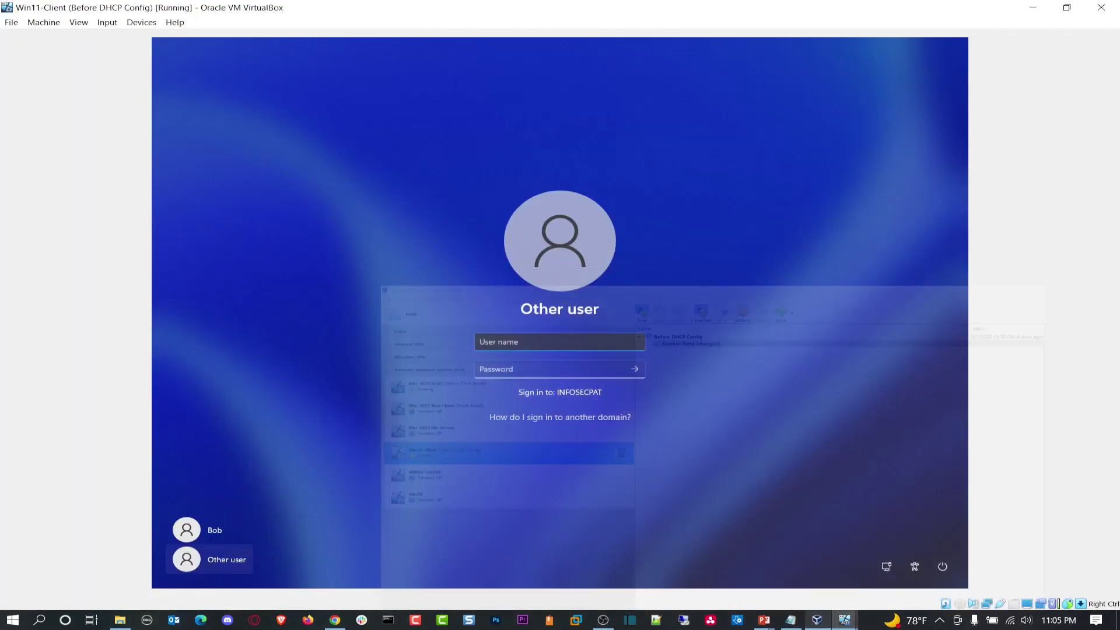
mouse_move(844, 620)
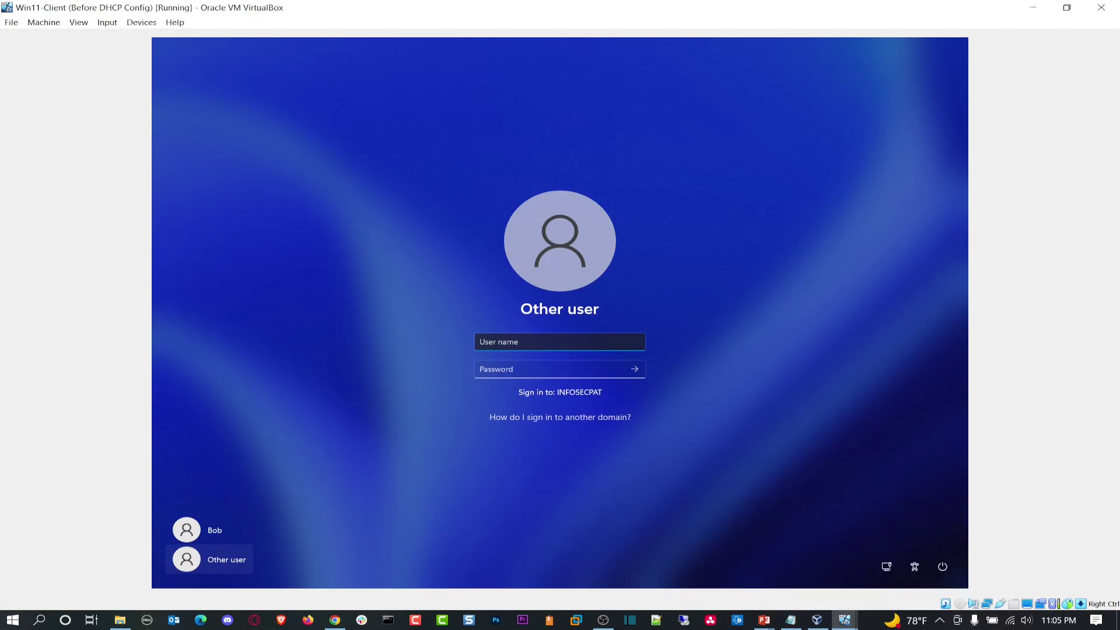
Put the VM in full-screen mode, then review the HR OU users in Active Directory.
click(79, 23)
click(111, 36)
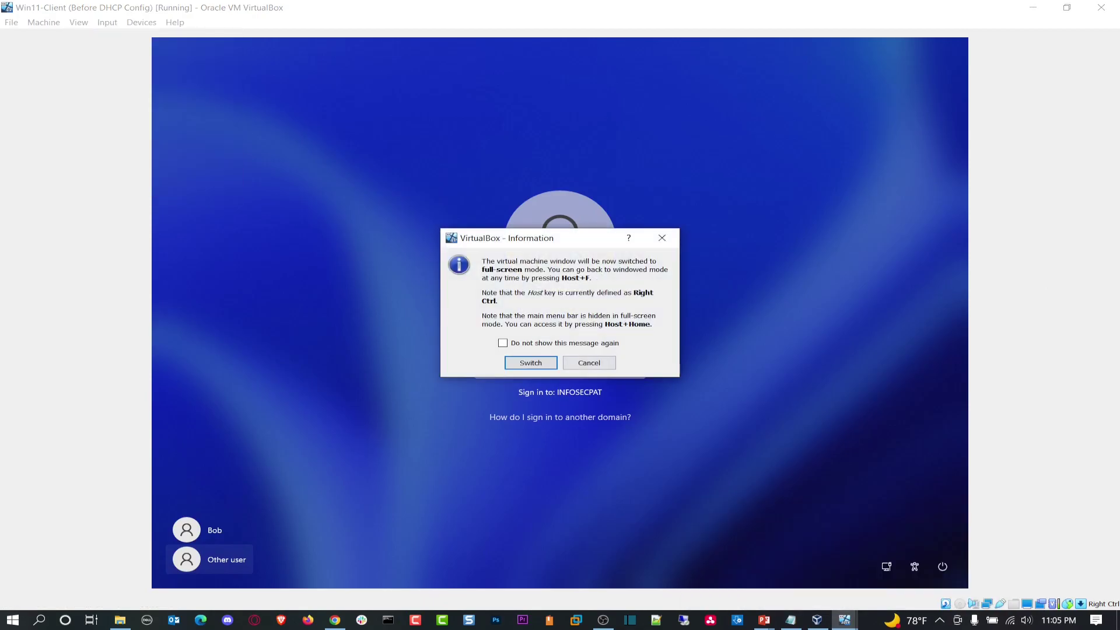
click(531, 360)
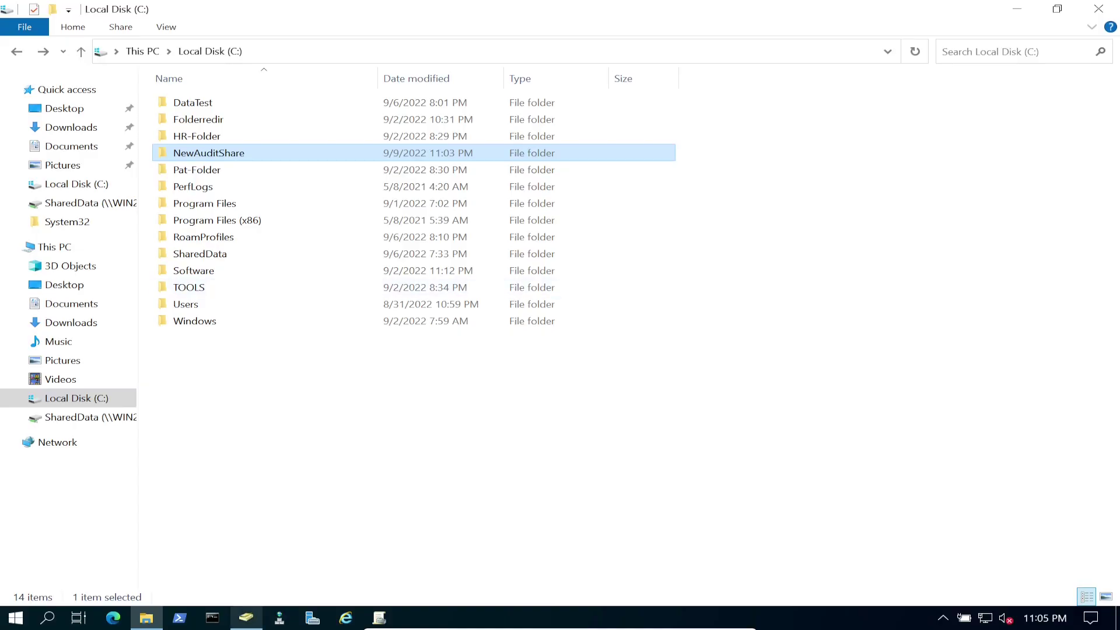
click(245, 617)
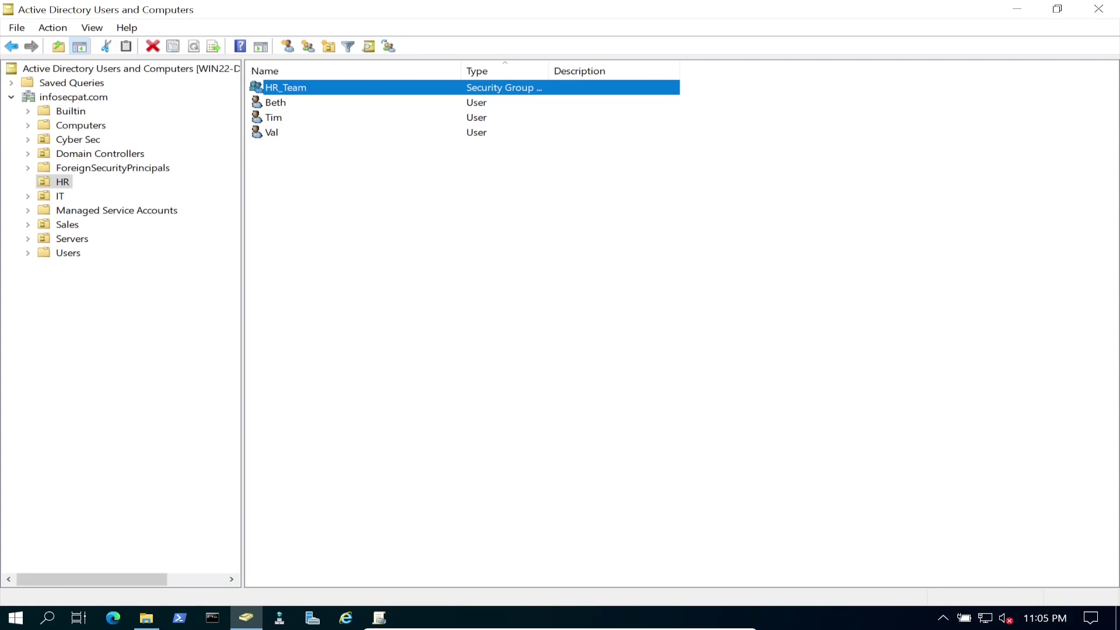
click(272, 133)
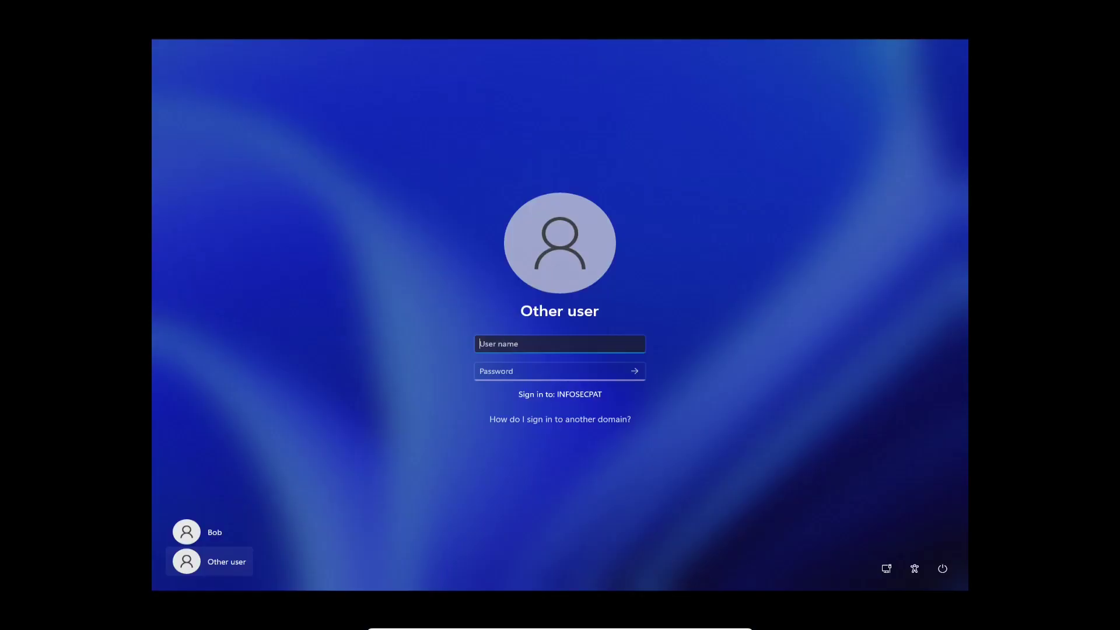
Sign in to the INFOSECPAT domain with the HR user's name and password.
text(val)
key(Tab)
text(*************)
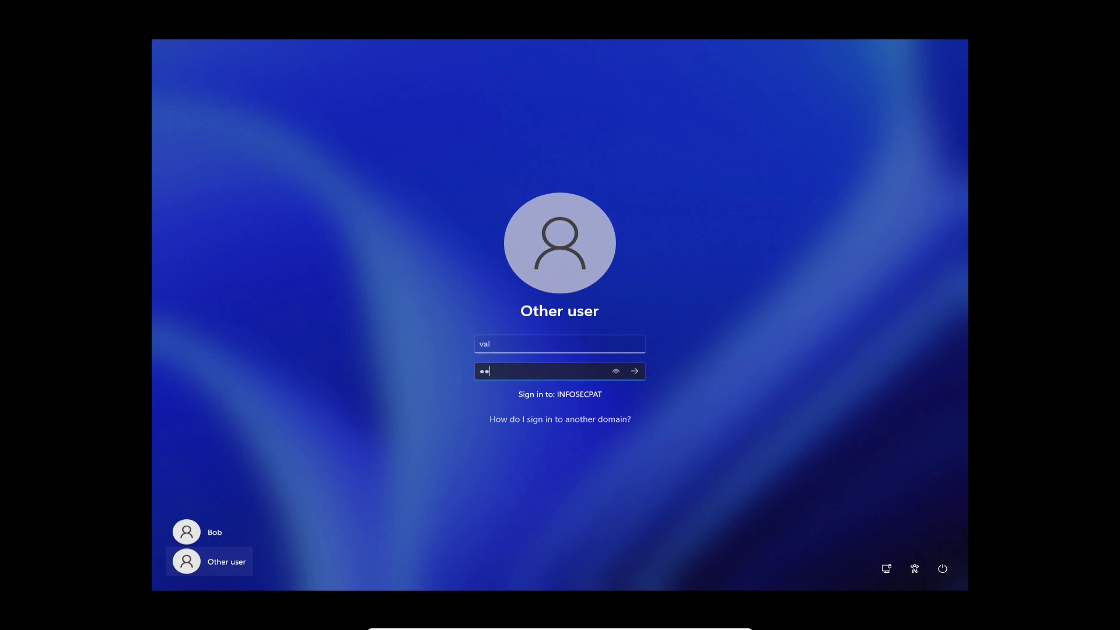
key(Return)
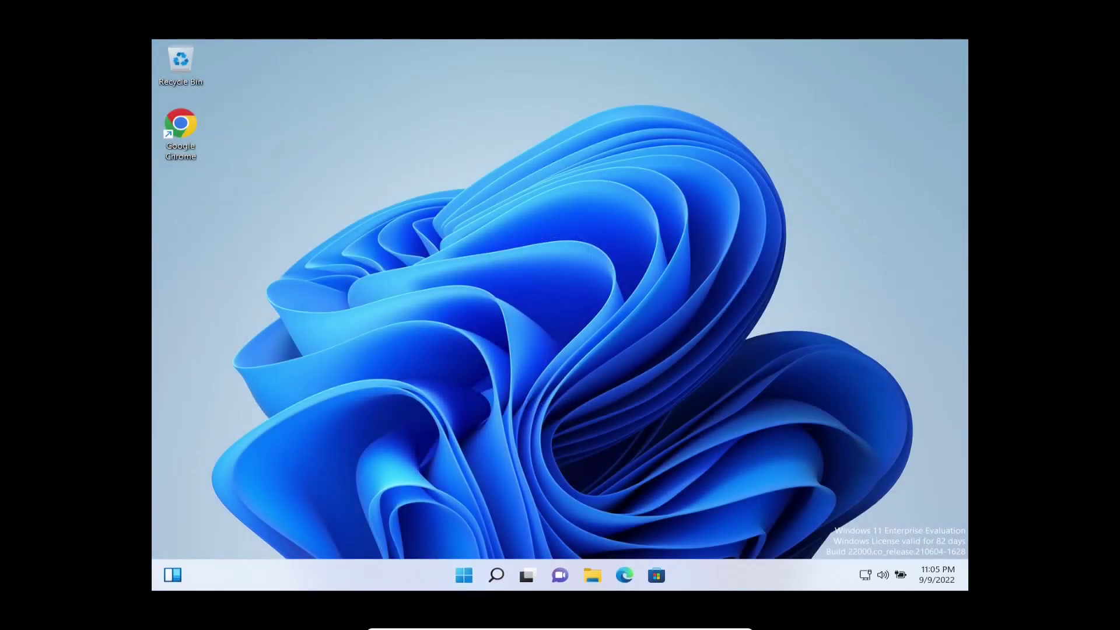
Browse to \\WIN22-DC01 in a maximized File Explorer to list its shared folders.
click(592, 575)
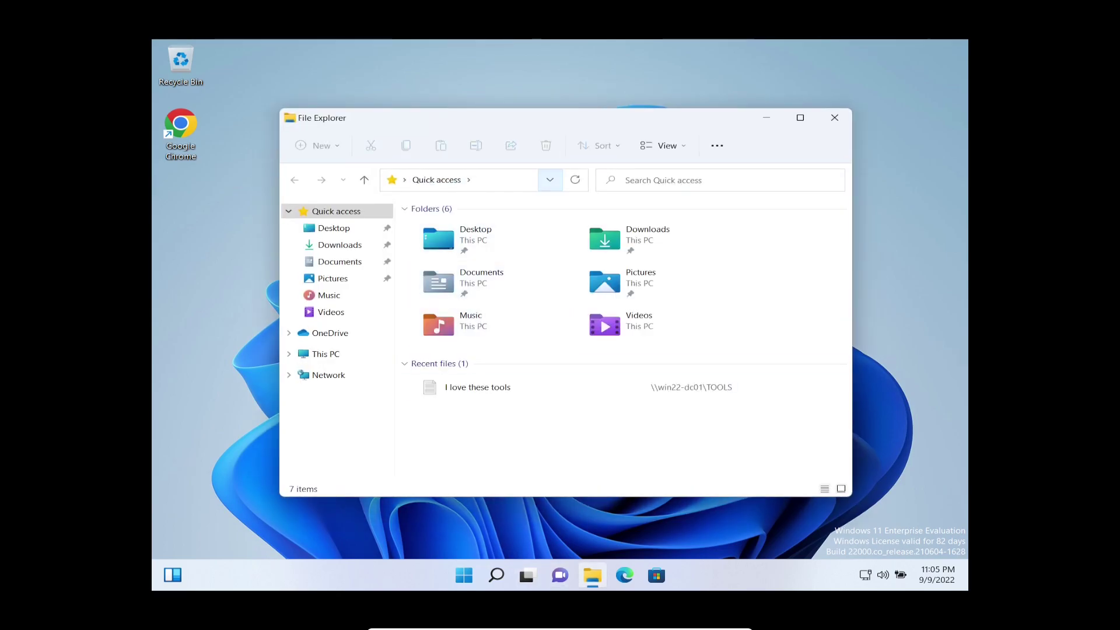
key(super+Up)
key(alt+d)
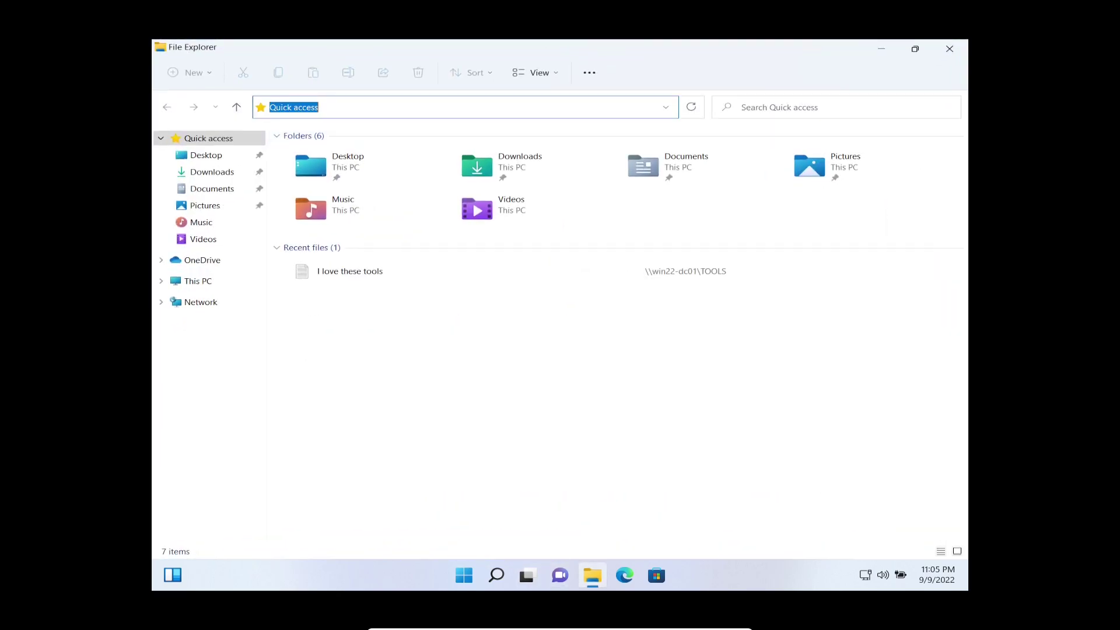
text(\\win22)
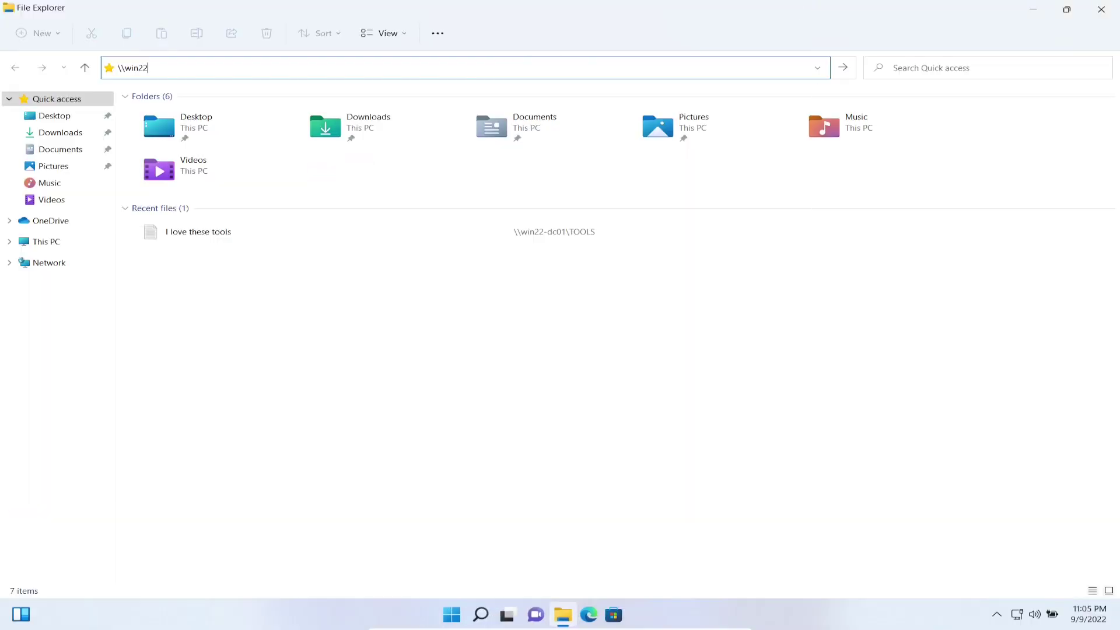
text(-d)
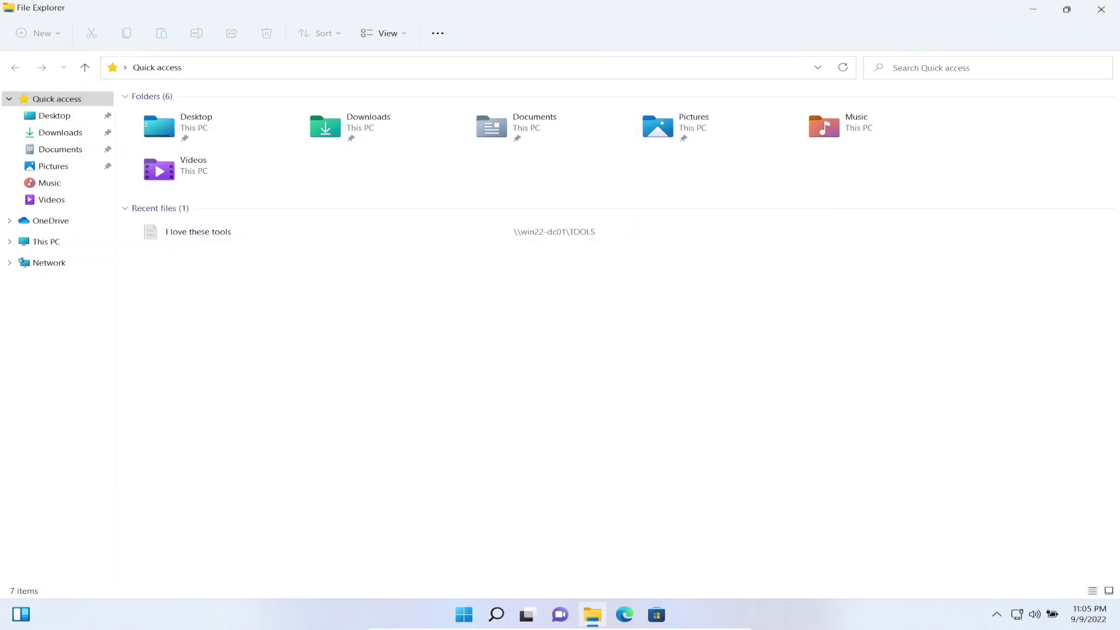
key(F4)
text(\\win22-)
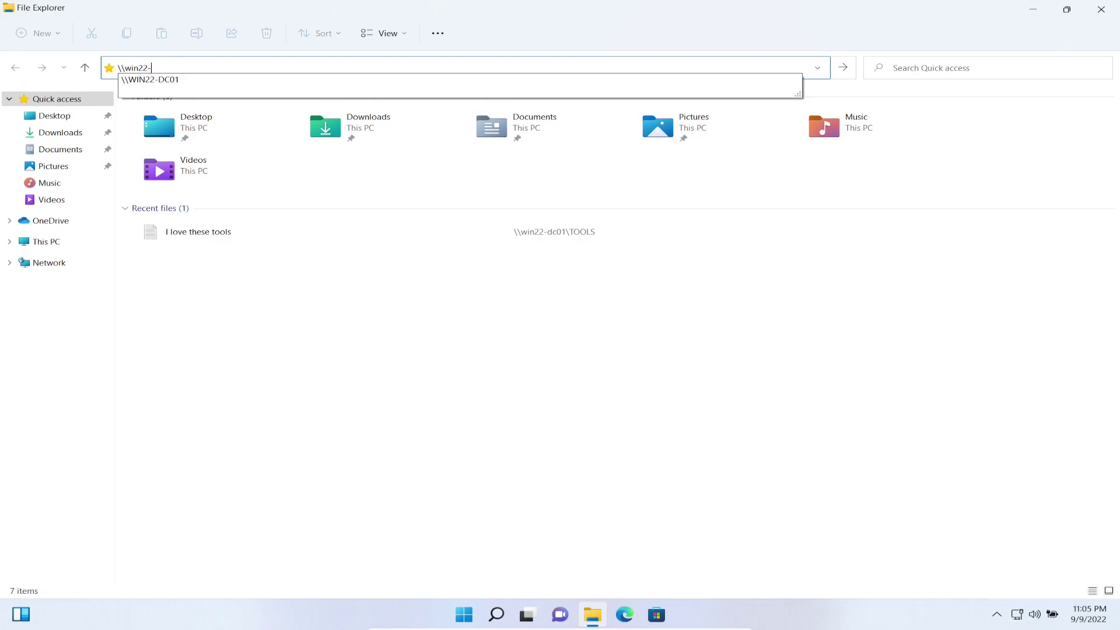
key(Down)
key(Return)
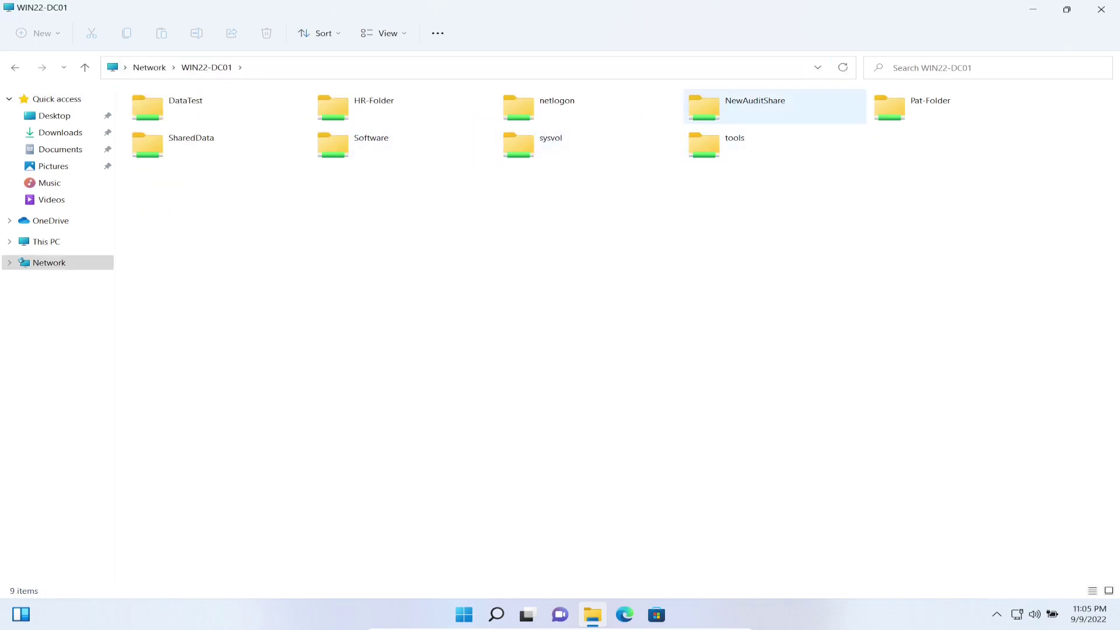
Create a folder named Val-Test inside NewAuditShare.
double_click(755, 105)
right_click(252, 344)
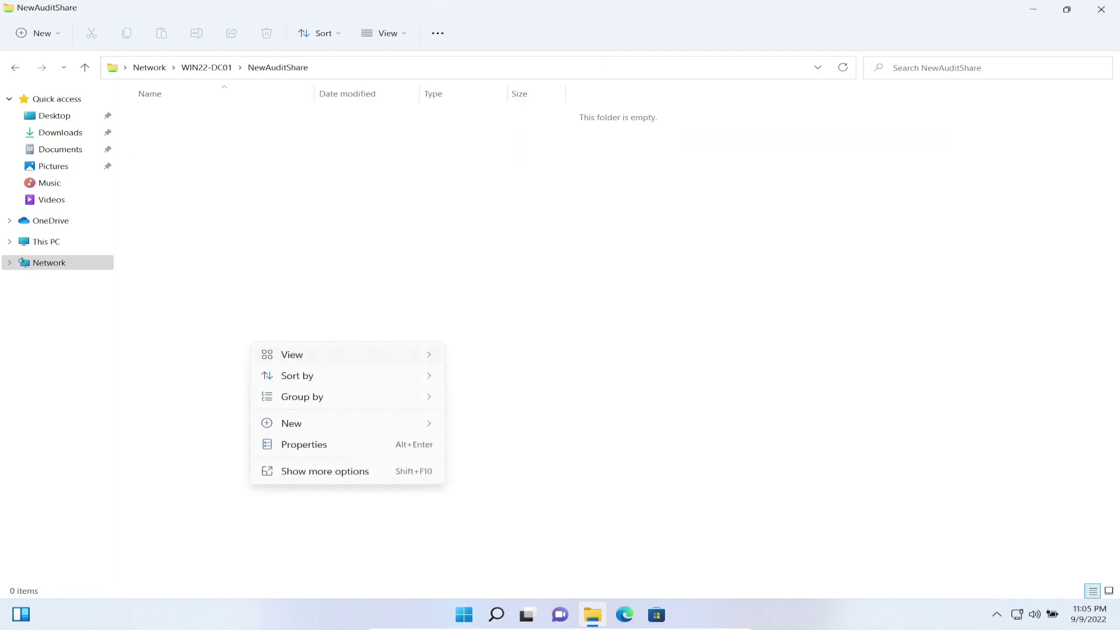
mouse_move(350, 423)
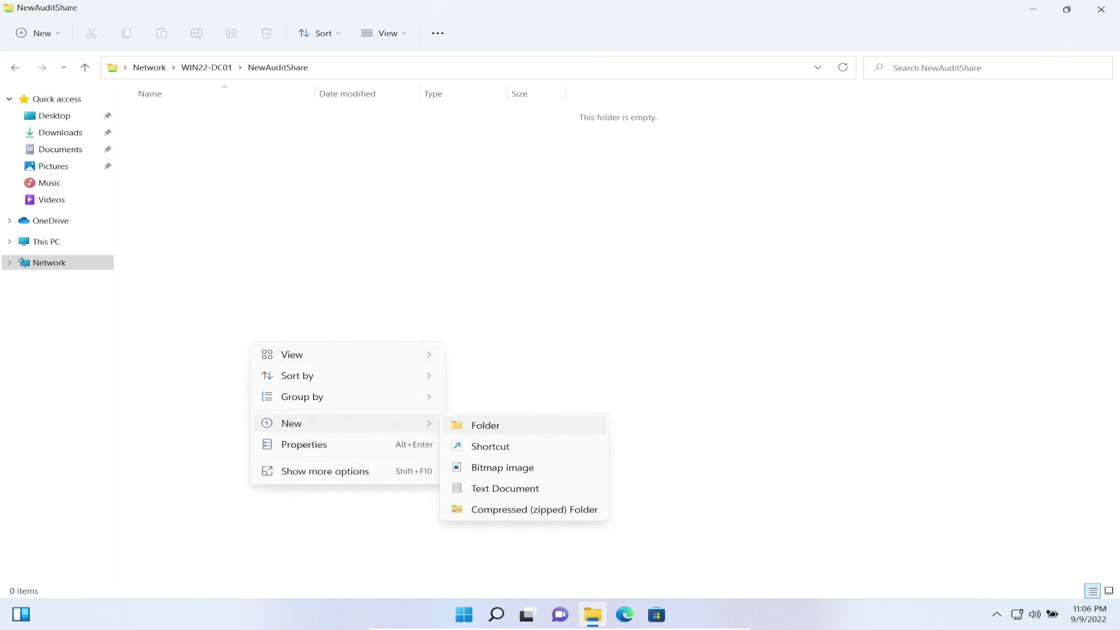
click(485, 425)
text(V)
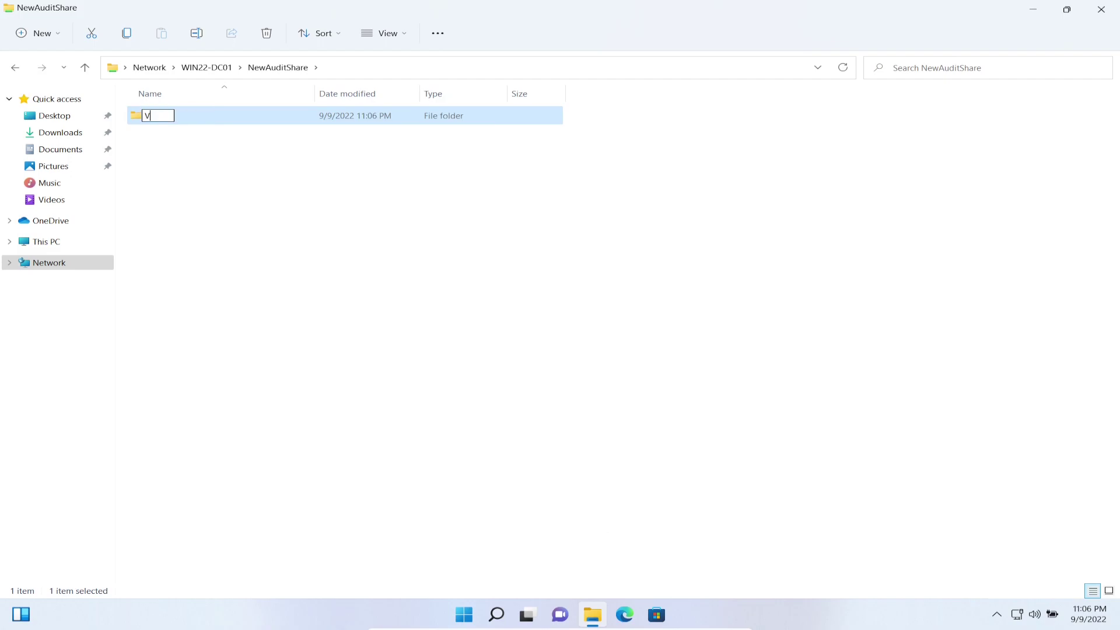
text(al-Test)
key(Return)
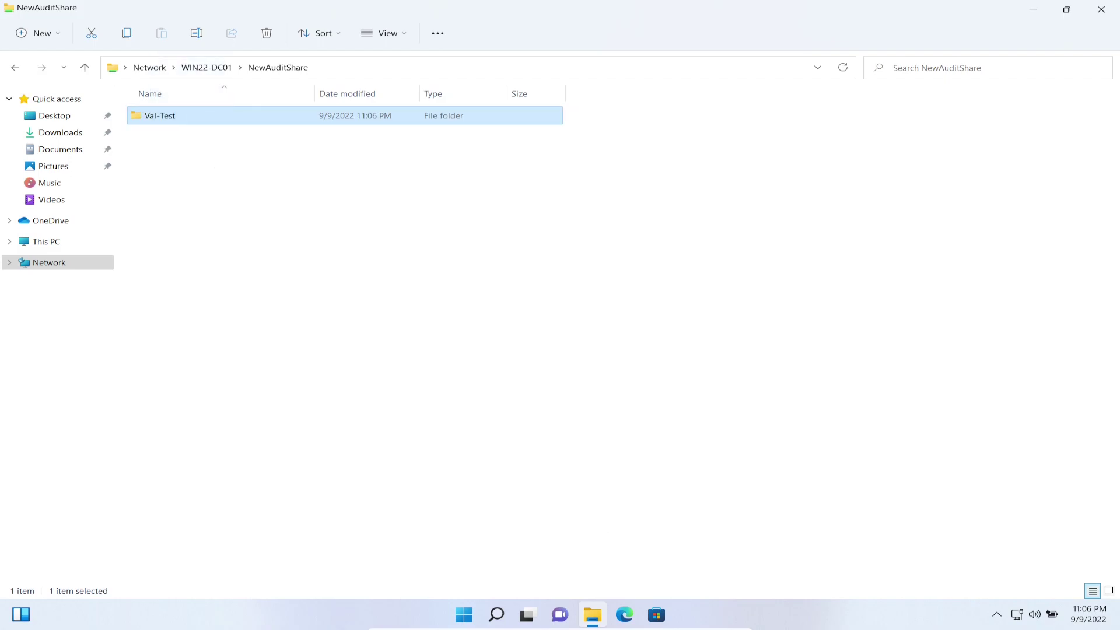
Permanently delete the Val-Test folder, confirming the deletion.
right_click(188, 112)
click(263, 193)
right_click(166, 115)
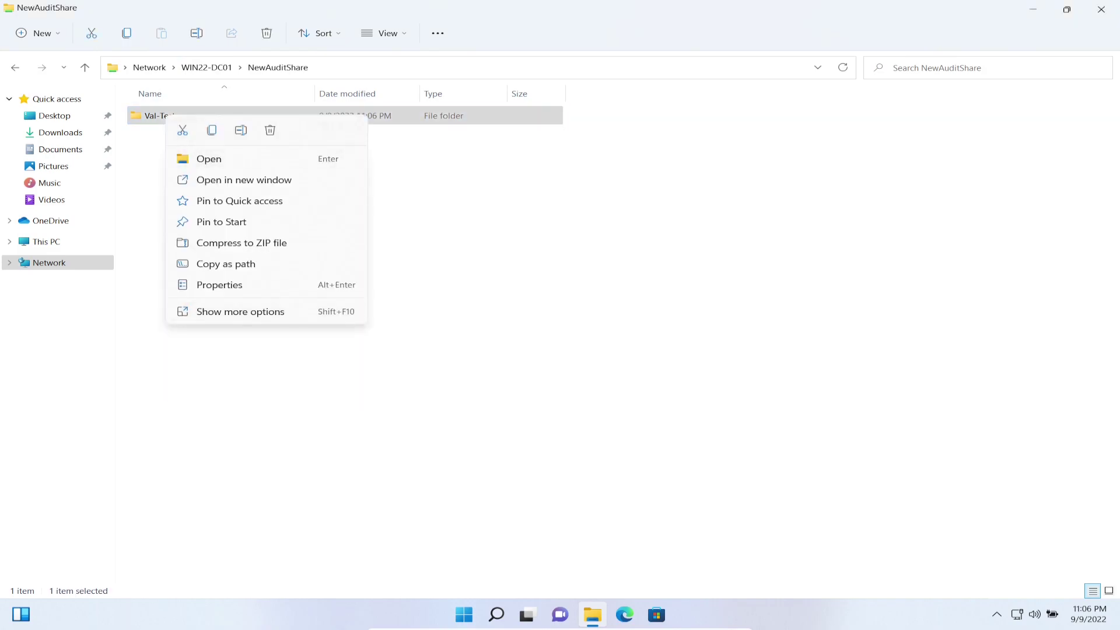
click(207, 312)
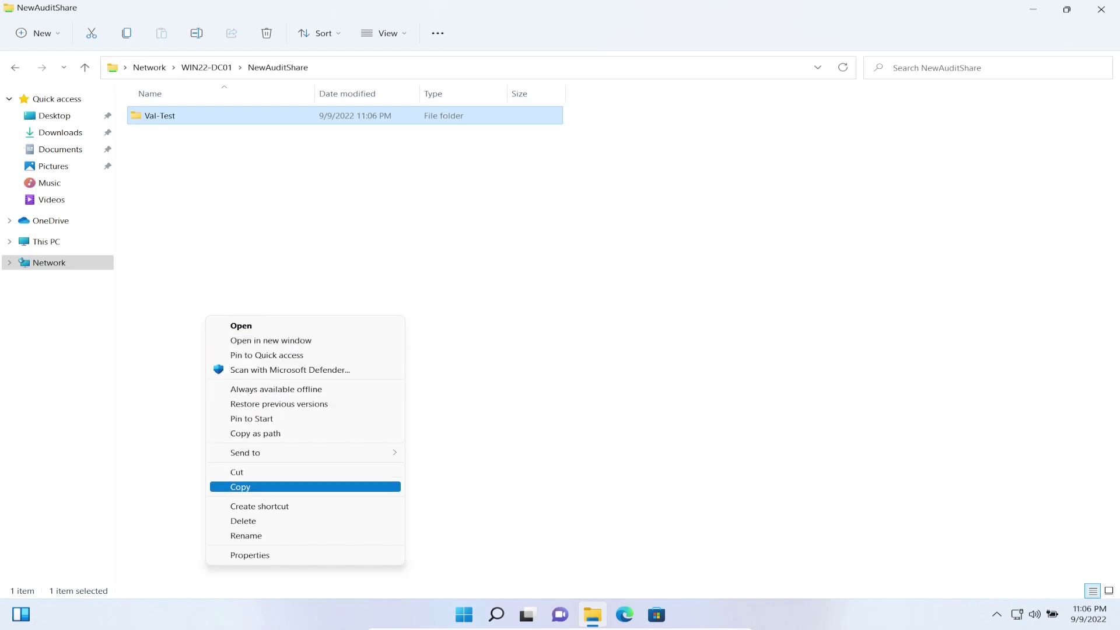
click(245, 520)
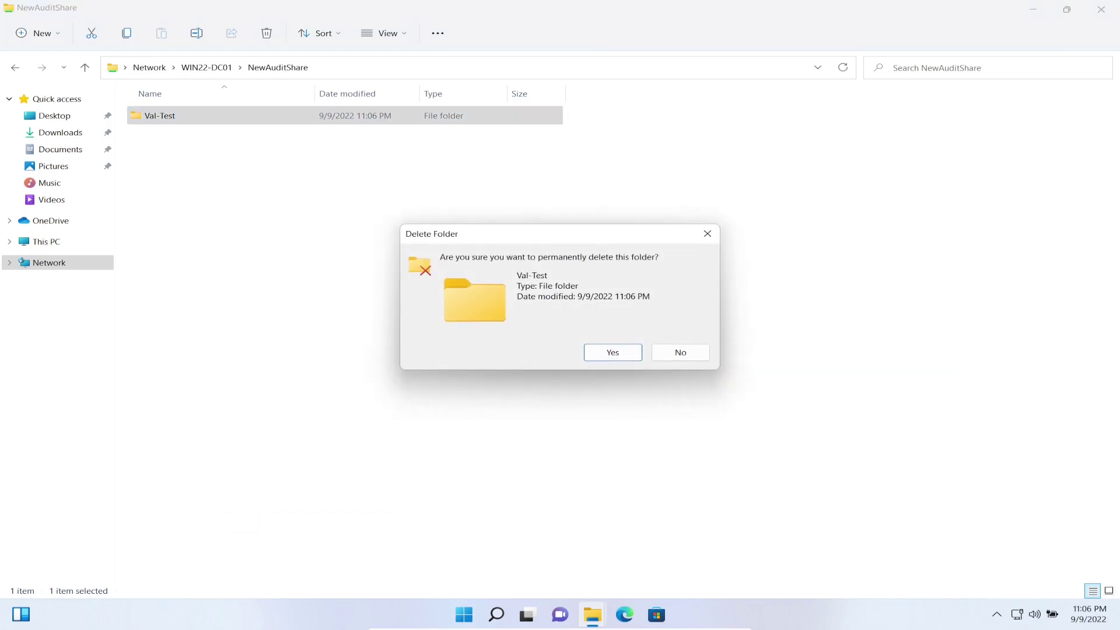
click(604, 352)
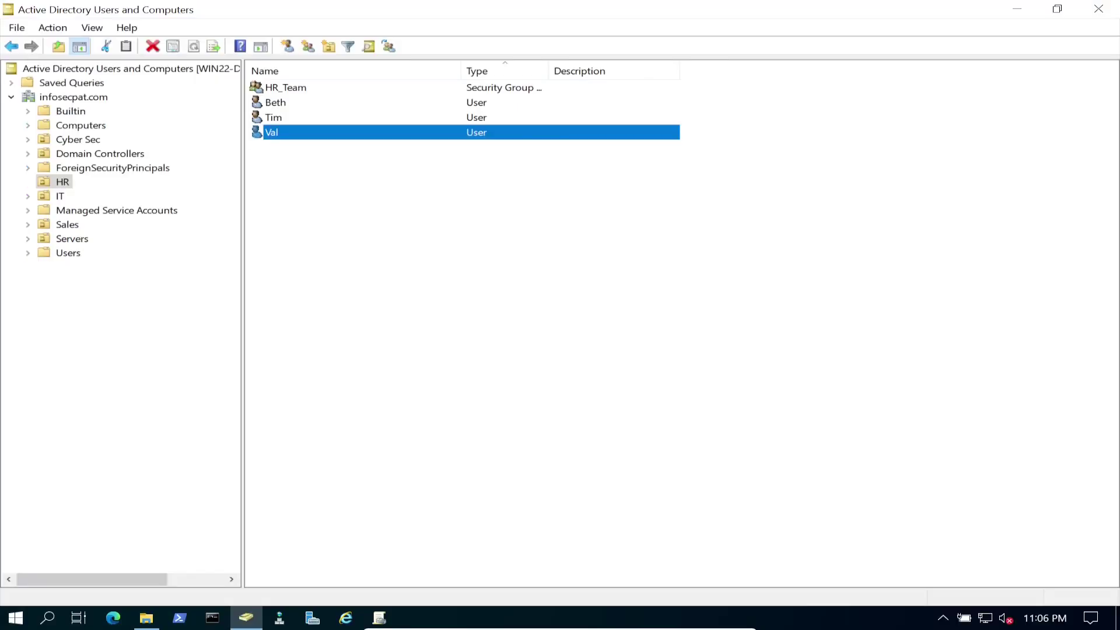
Minimize Active Directory Users and Computers and File Explorer, restoring Group Policy Management.
click(1017, 9)
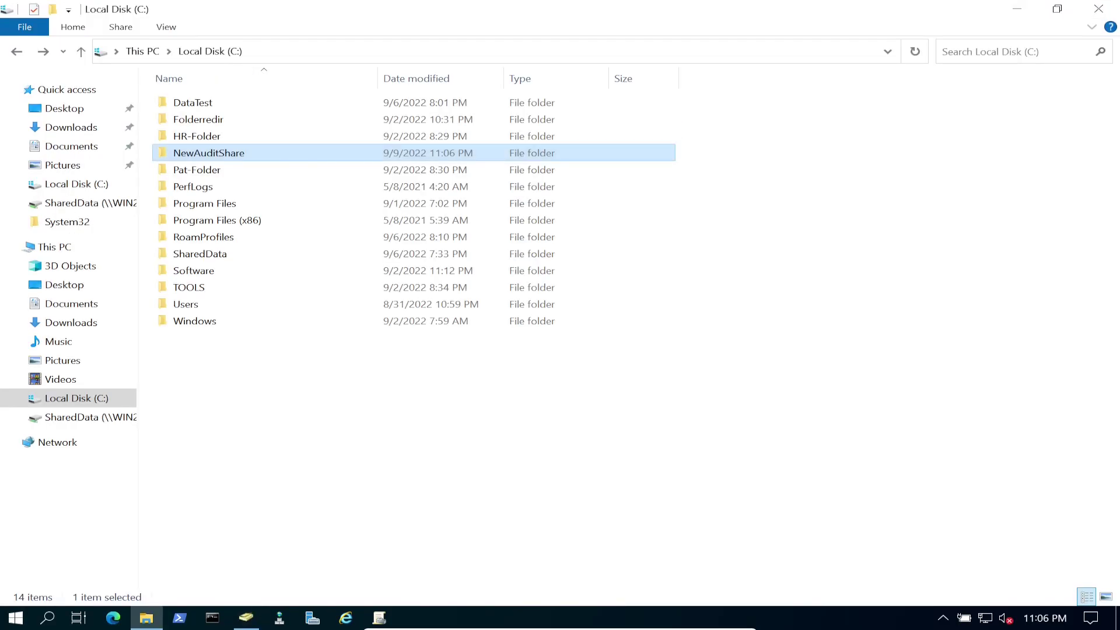
click(1016, 9)
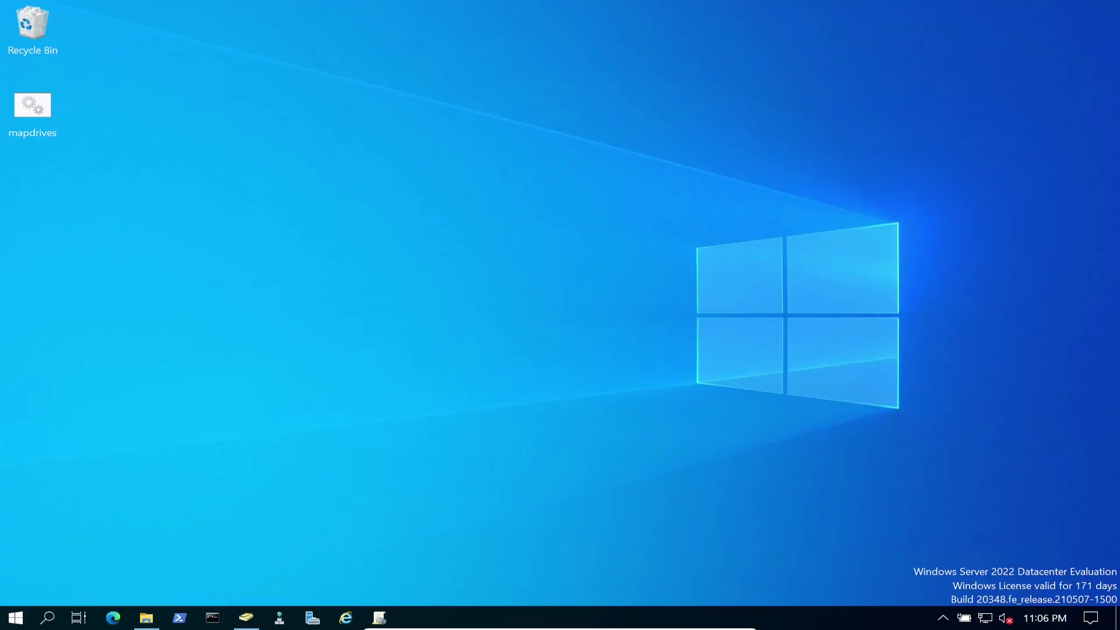
click(379, 618)
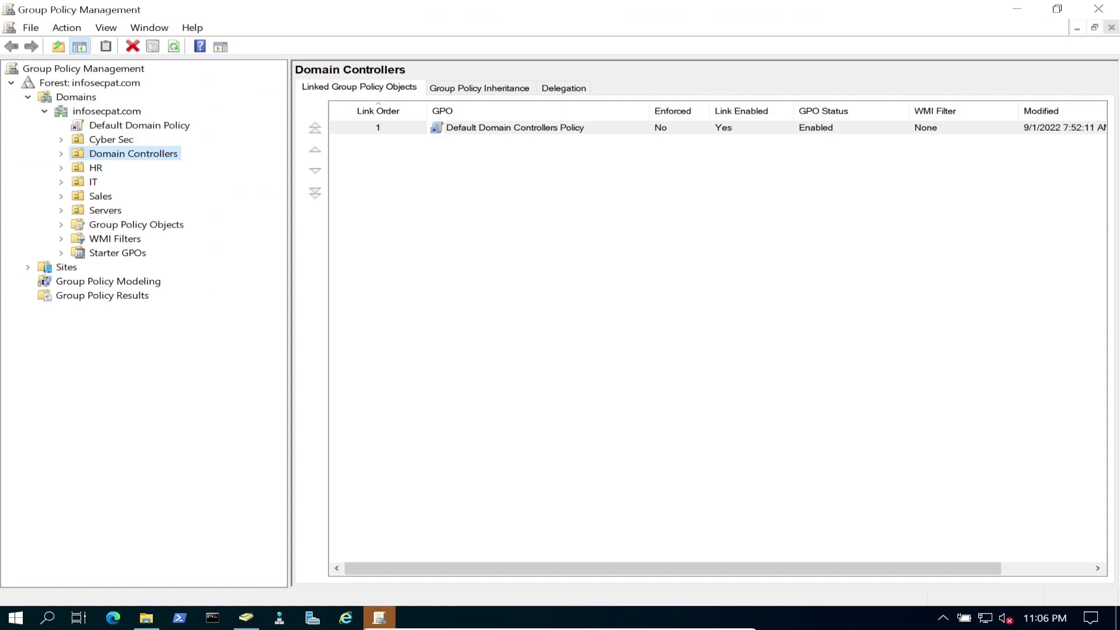
Create a new GPO named 'File Audting GPO' under Group Policy Objects.
click(136, 224)
click(61, 225)
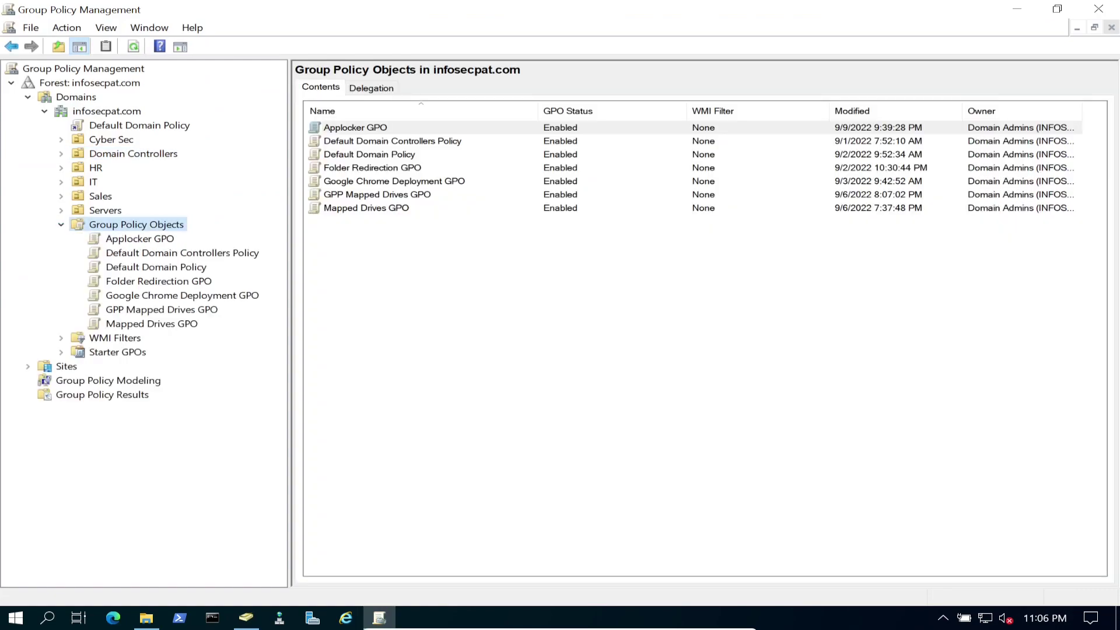
right_click(140, 227)
click(164, 236)
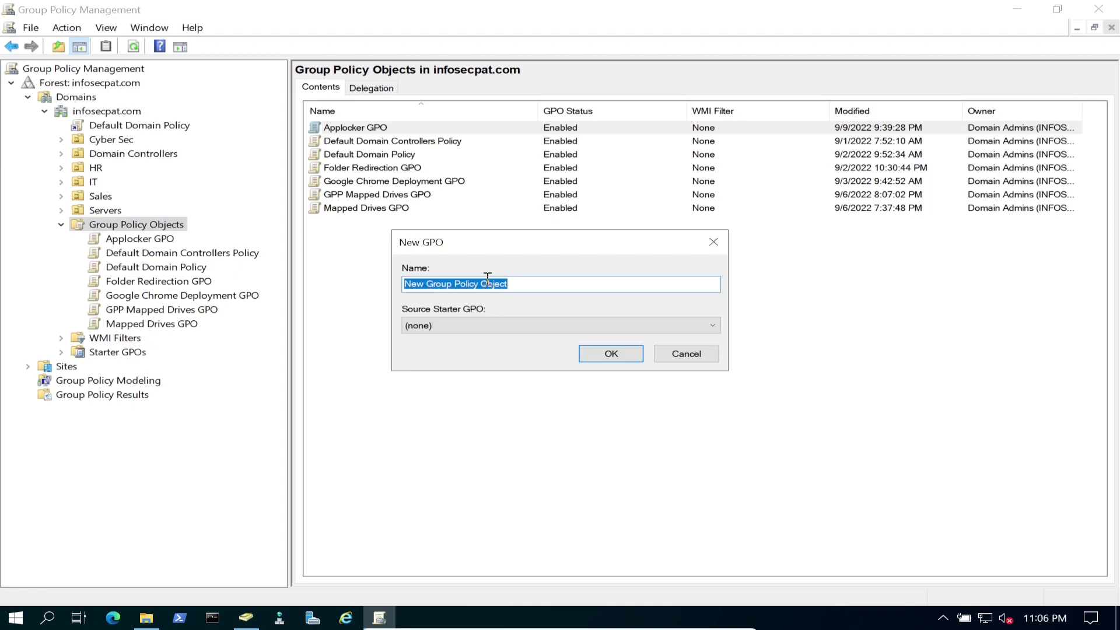
text(File)
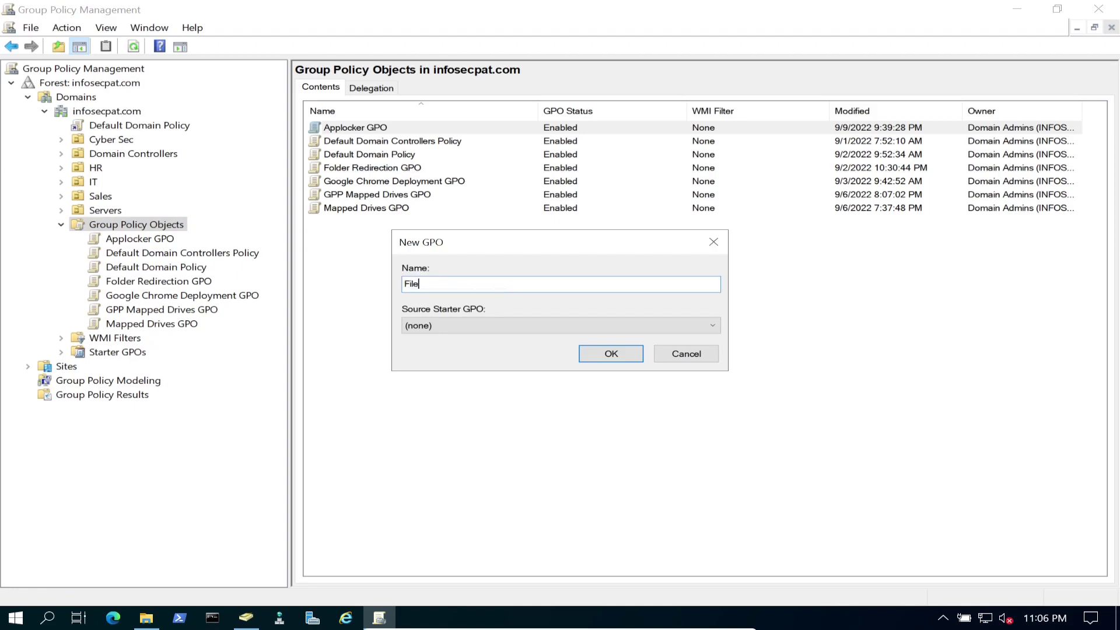
text( Audting GPO)
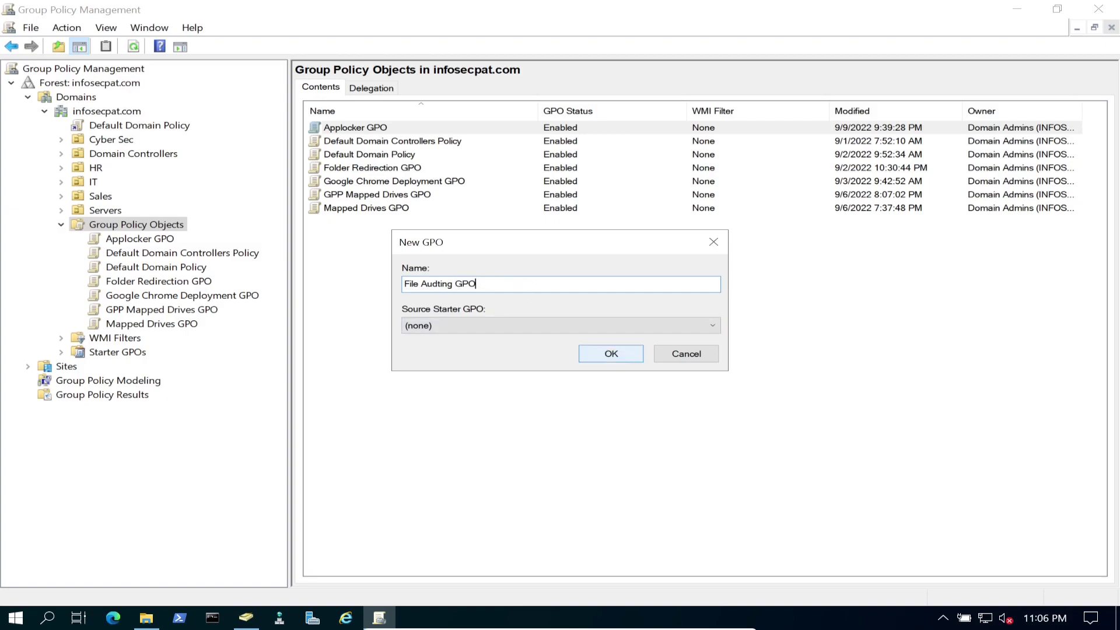
key(Return)
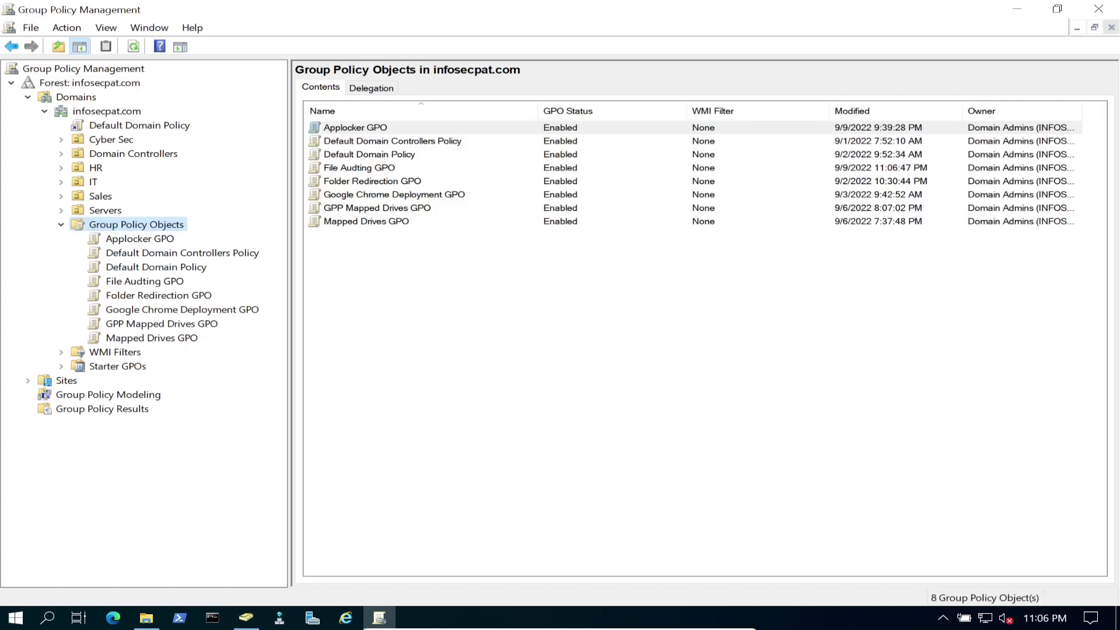
Open 'File Audting GPO' in the Group Policy Management Editor.
click(144, 281)
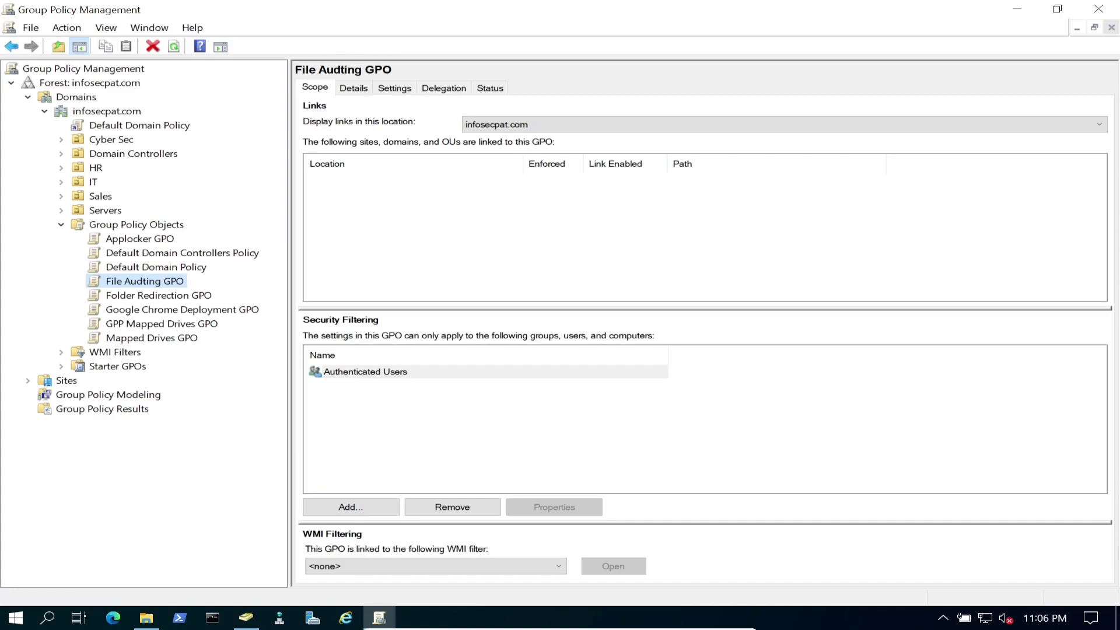
right_click(153, 281)
click(175, 293)
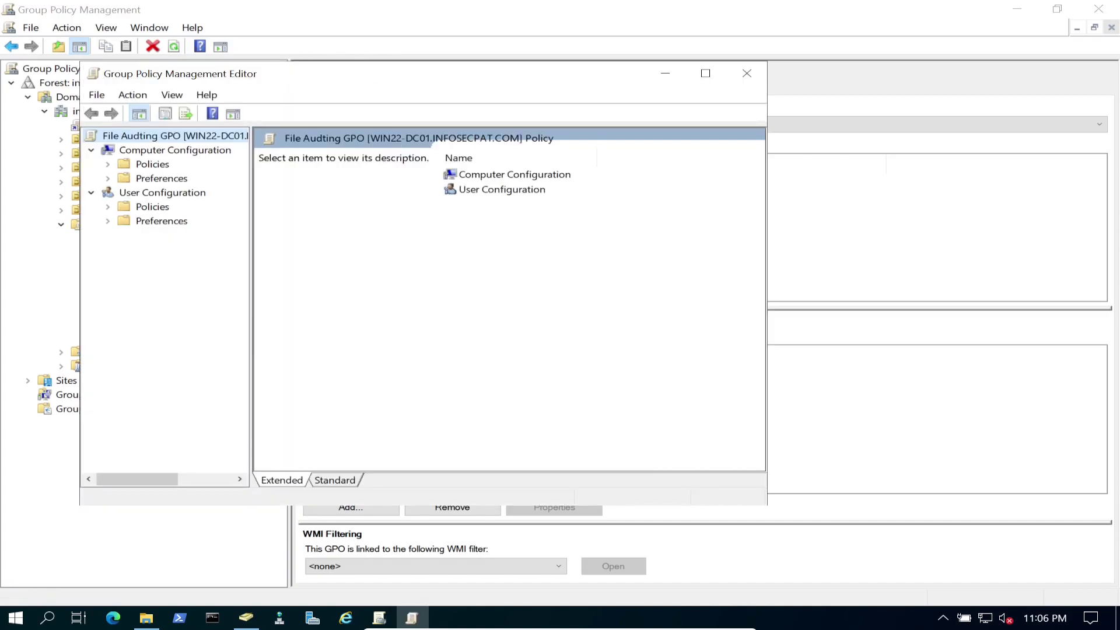
Maximize the editor and expand Computer Configuration > Policies > Windows Settings > Security Settings > Local Policies > Audit Policy.
key(super+Up)
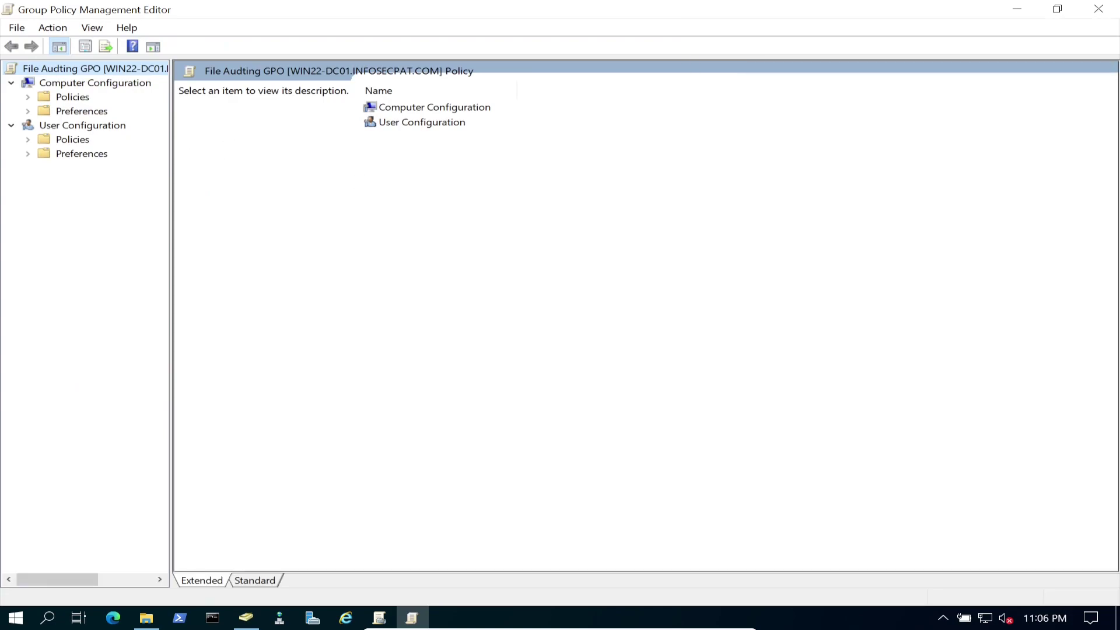
click(95, 83)
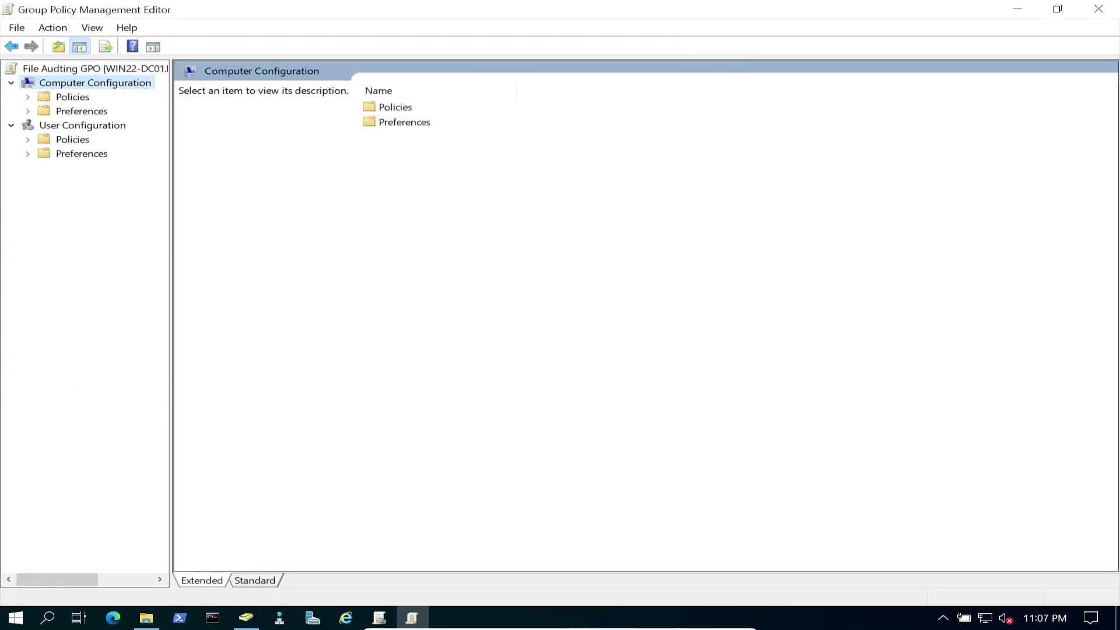
double_click(73, 97)
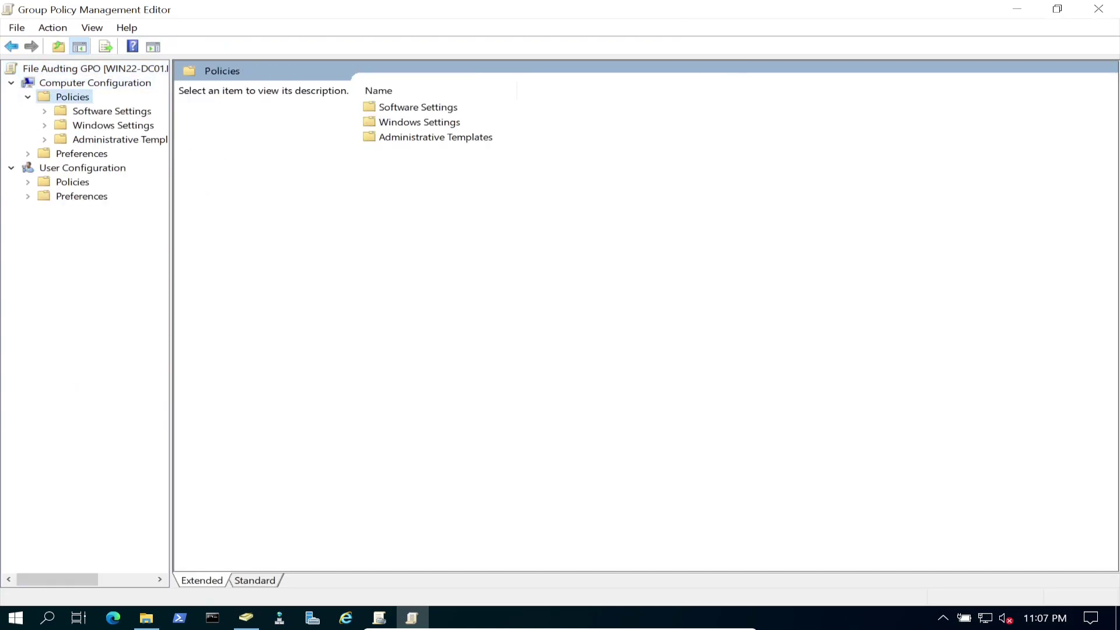
double_click(113, 125)
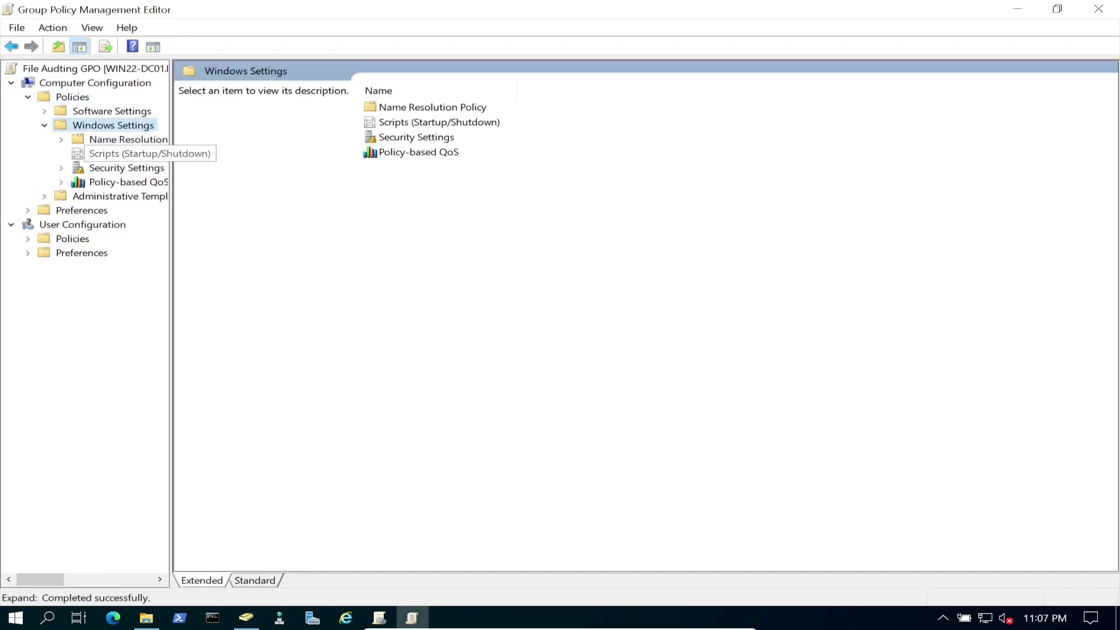
click(127, 168)
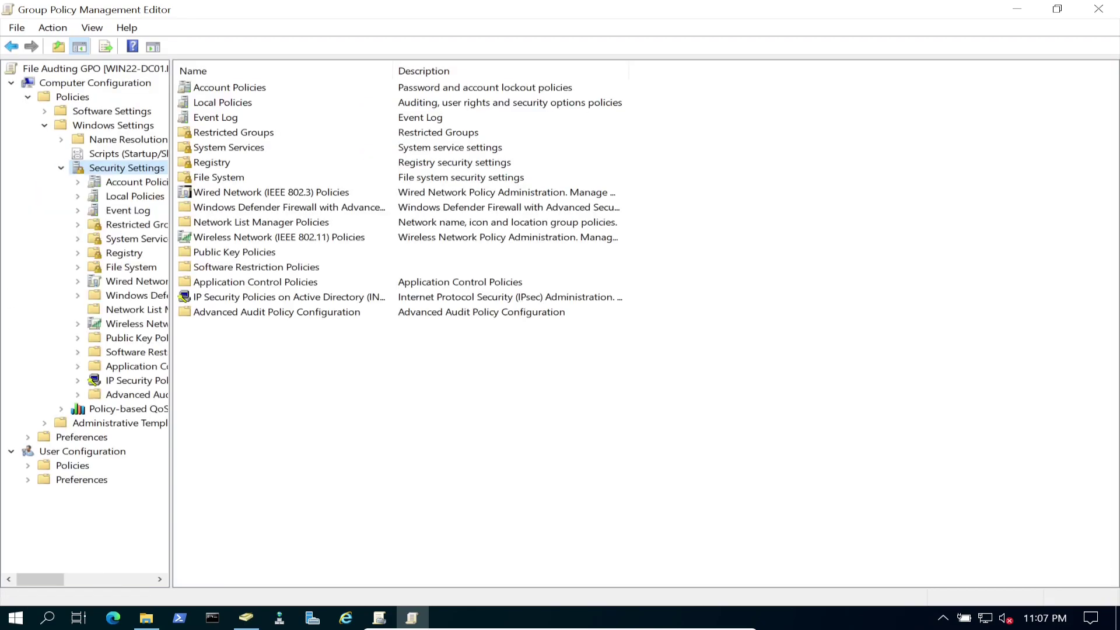
drag(307, 321, 309, 321)
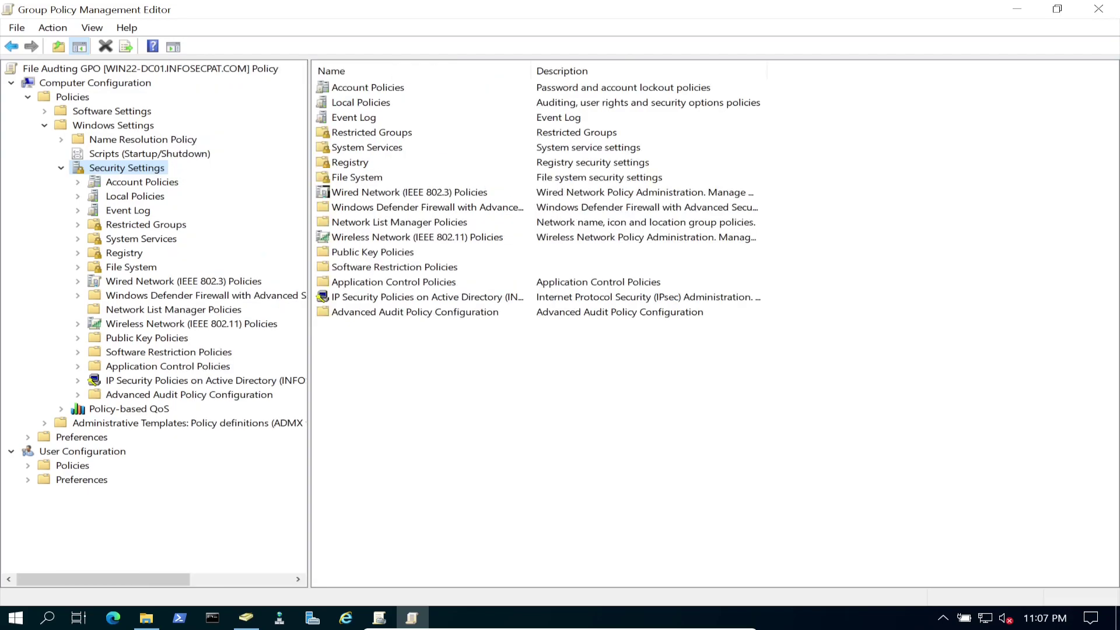
click(135, 196)
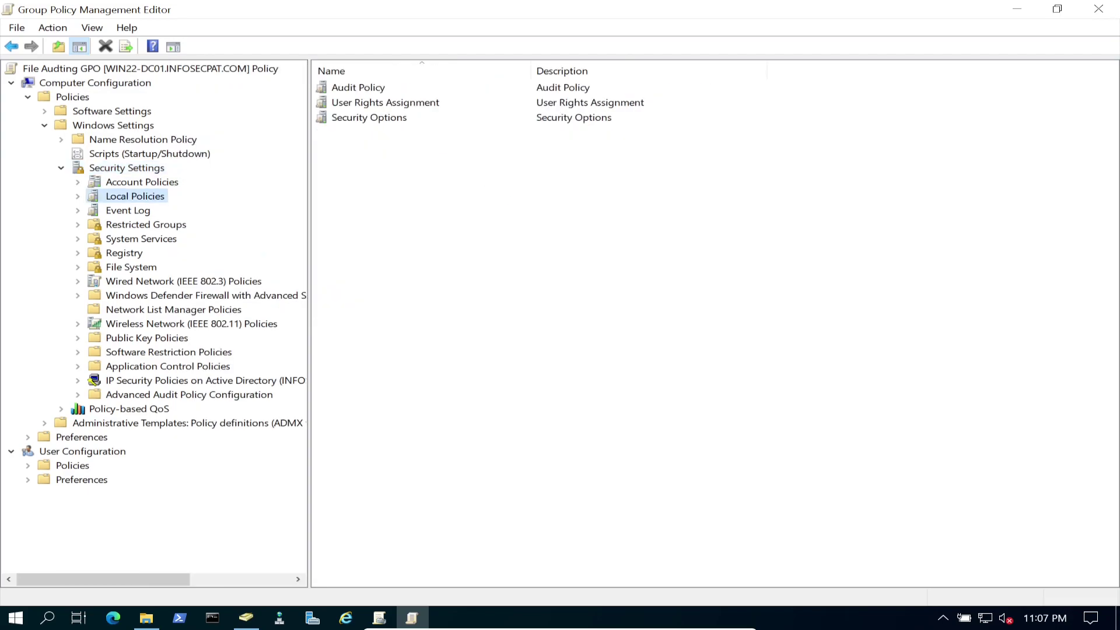
key(Right)
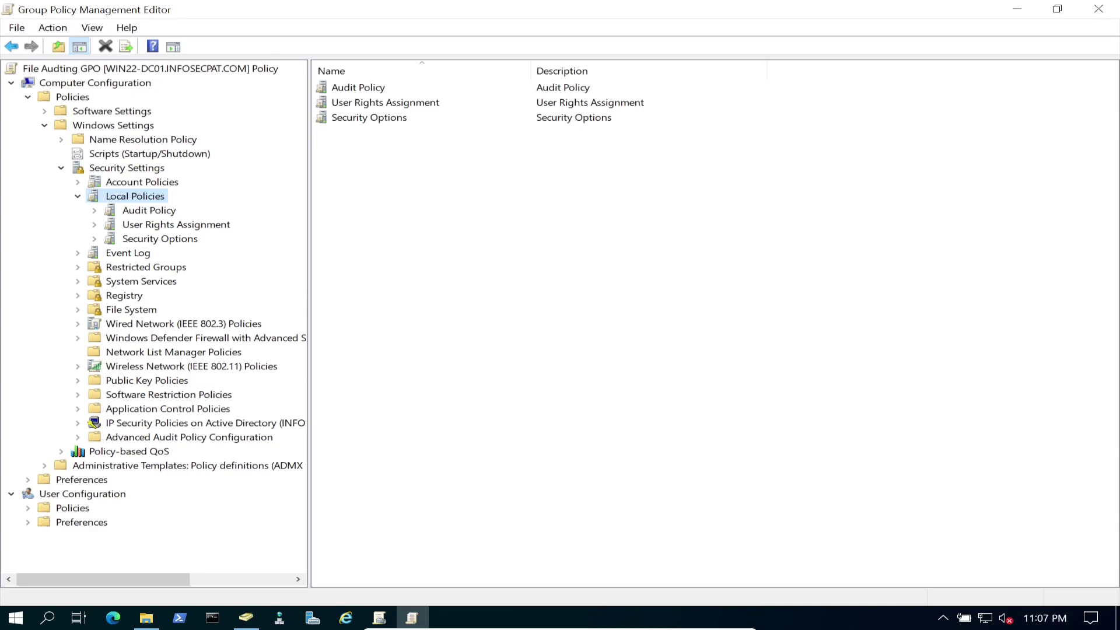
click(149, 210)
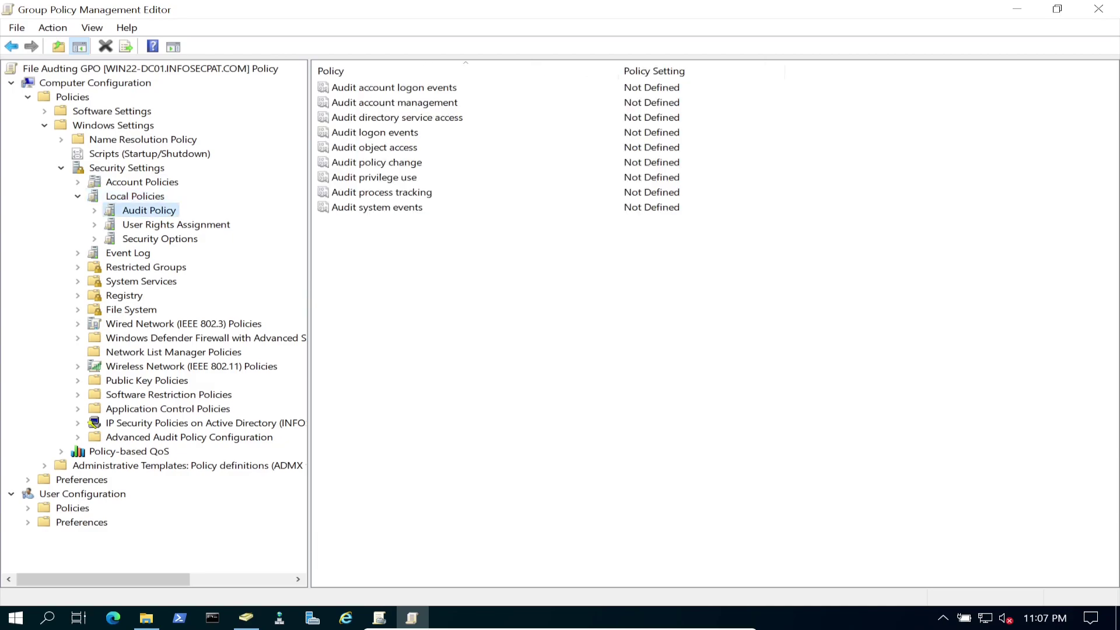
Glance at Security Options and User Rights Assignment, then return to Audit Policy and select Audit object access.
click(160, 238)
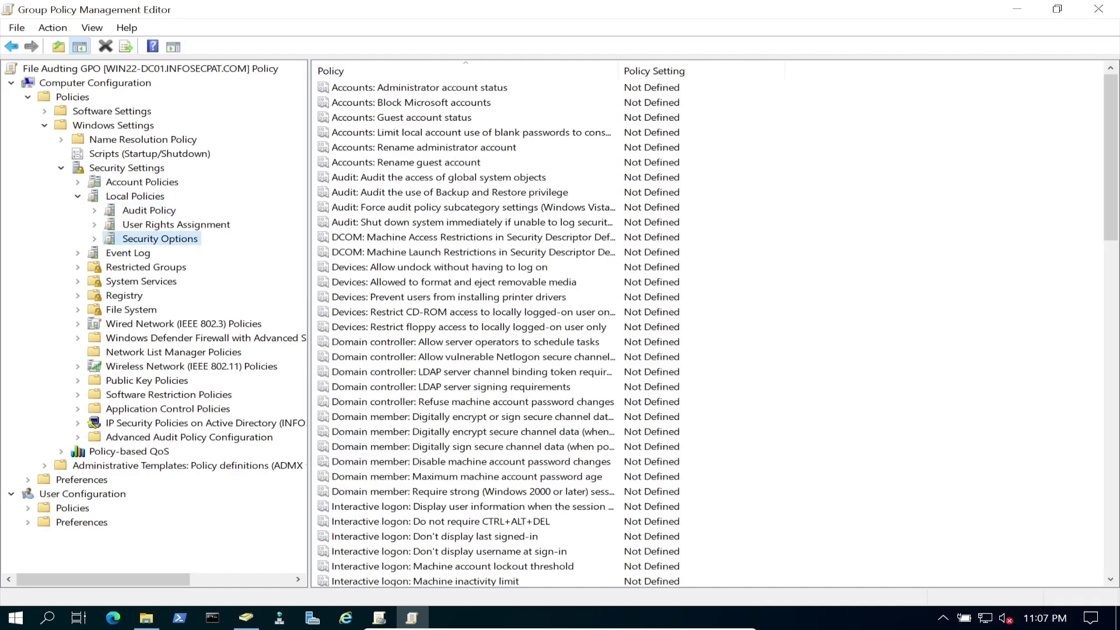
click(176, 225)
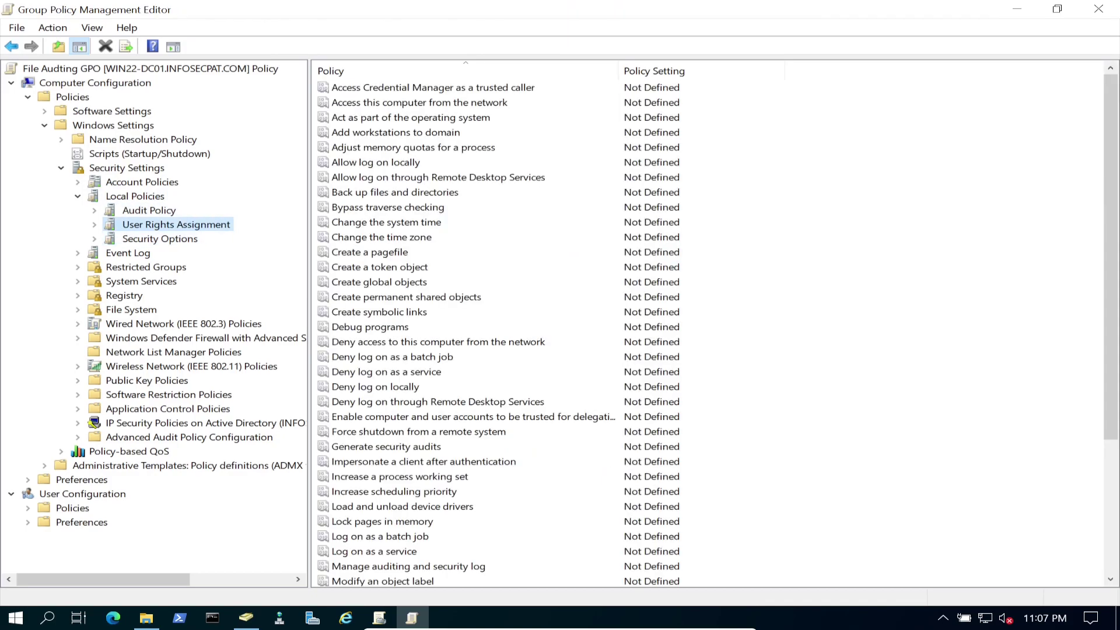
click(148, 210)
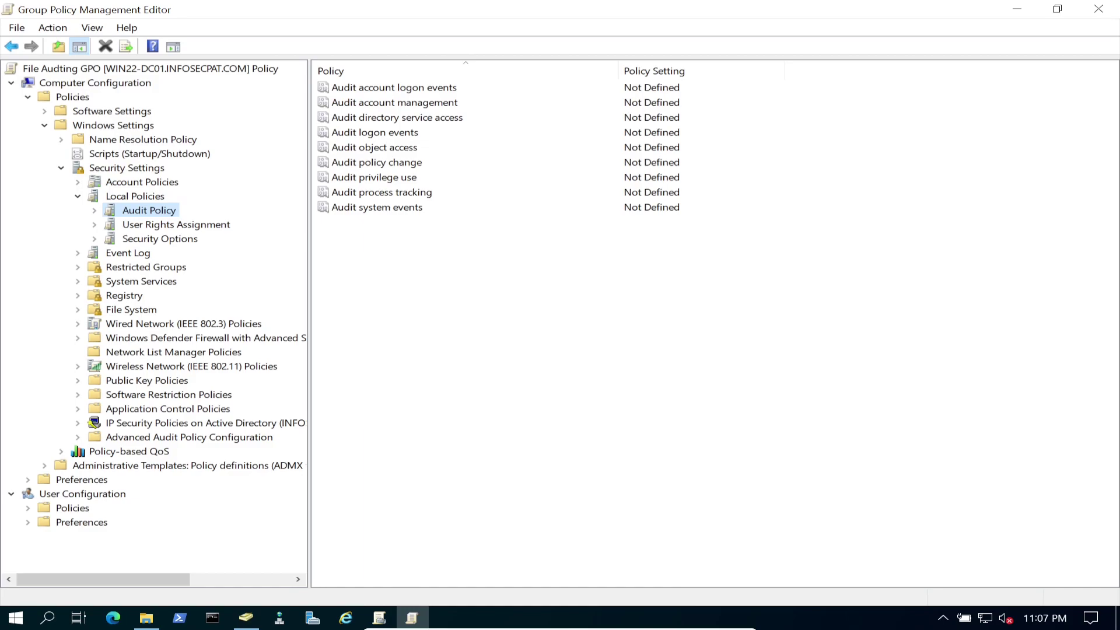
click(373, 147)
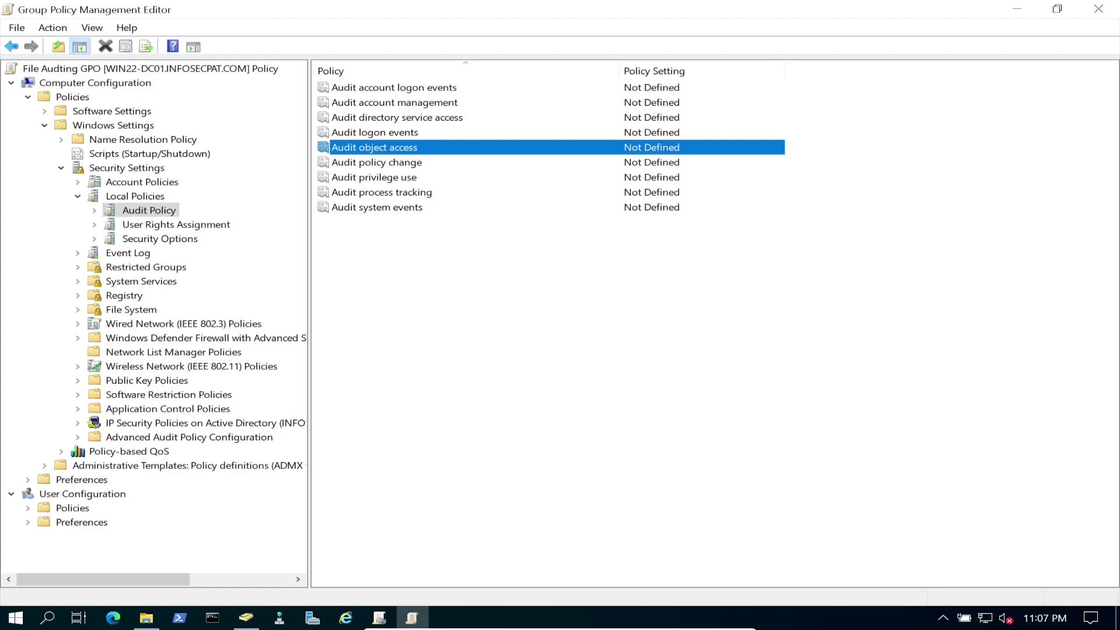
Define Audit object access to audit Success and Failure, then go to Advanced Audit Policy Configuration.
right_click(377, 149)
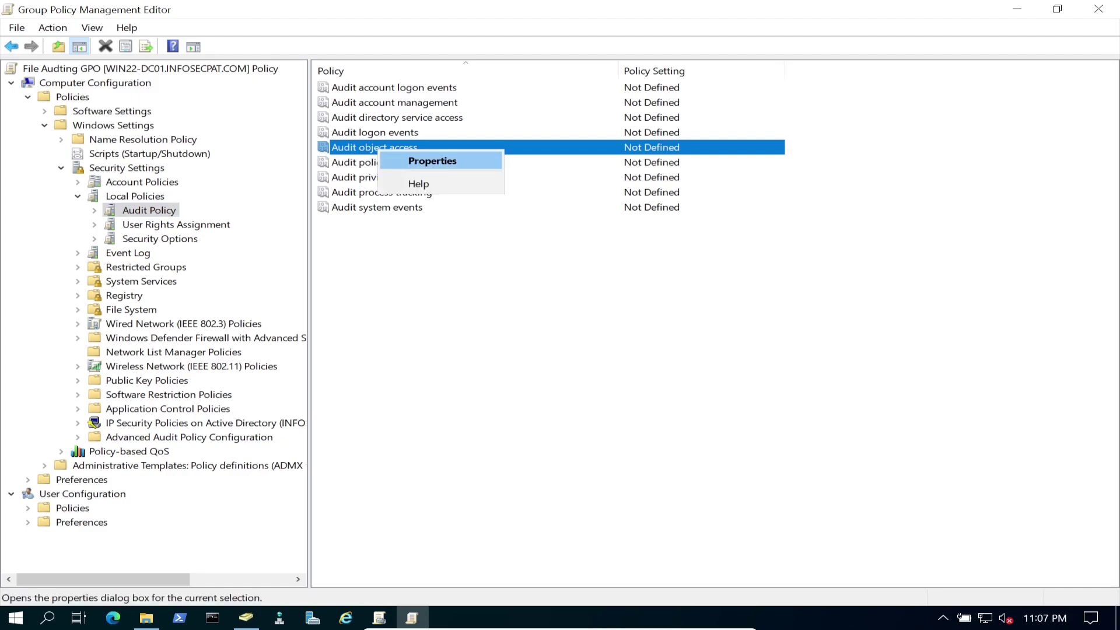
click(419, 159)
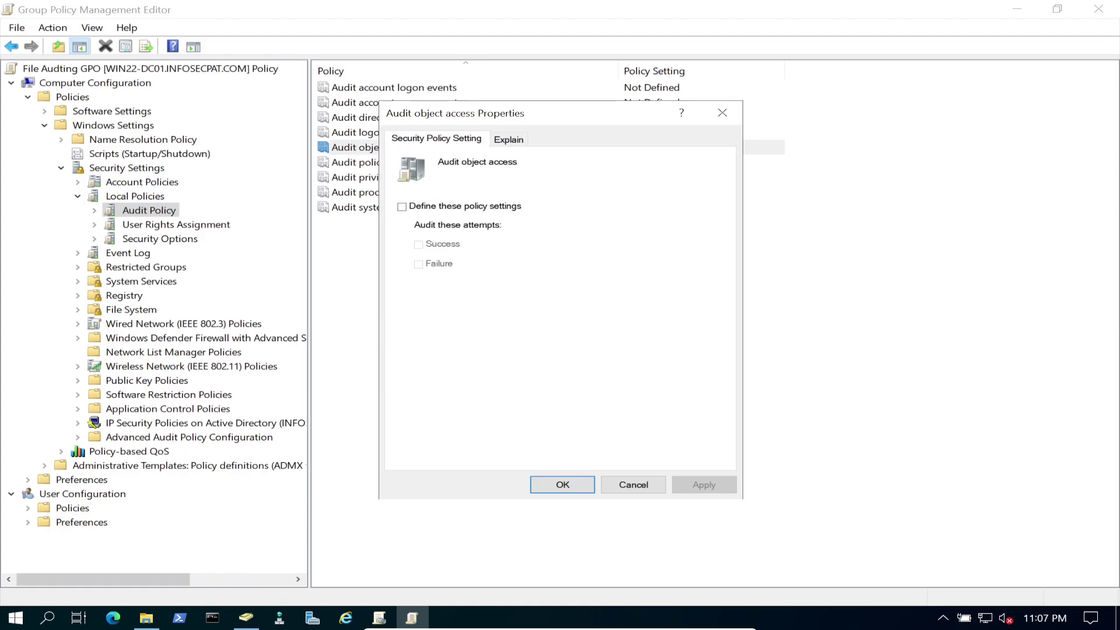
click(402, 206)
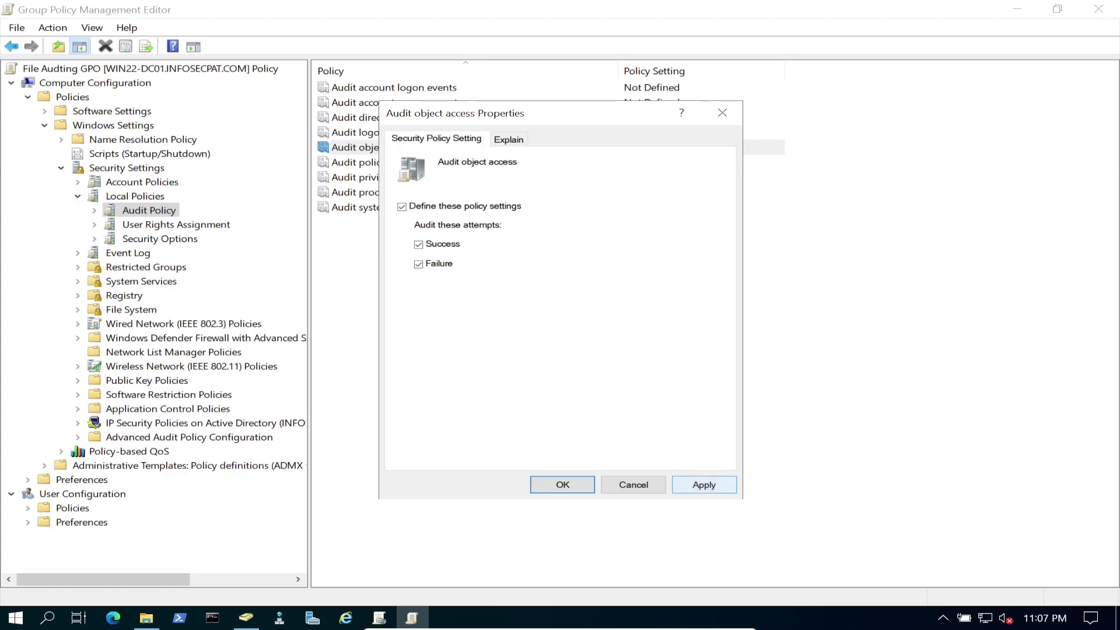
click(563, 484)
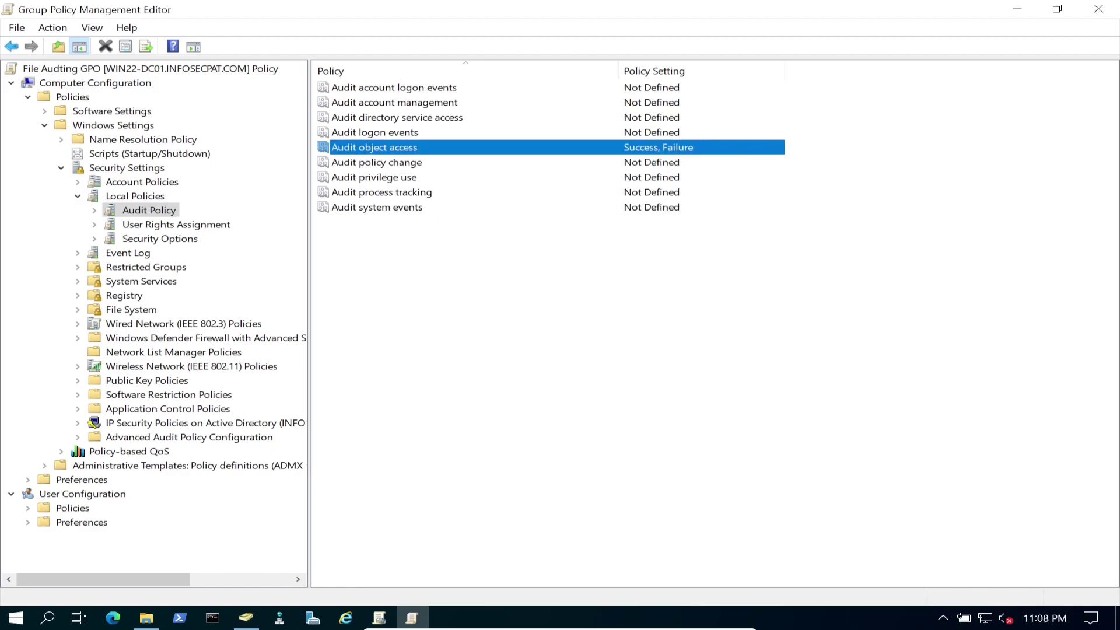
click(189, 437)
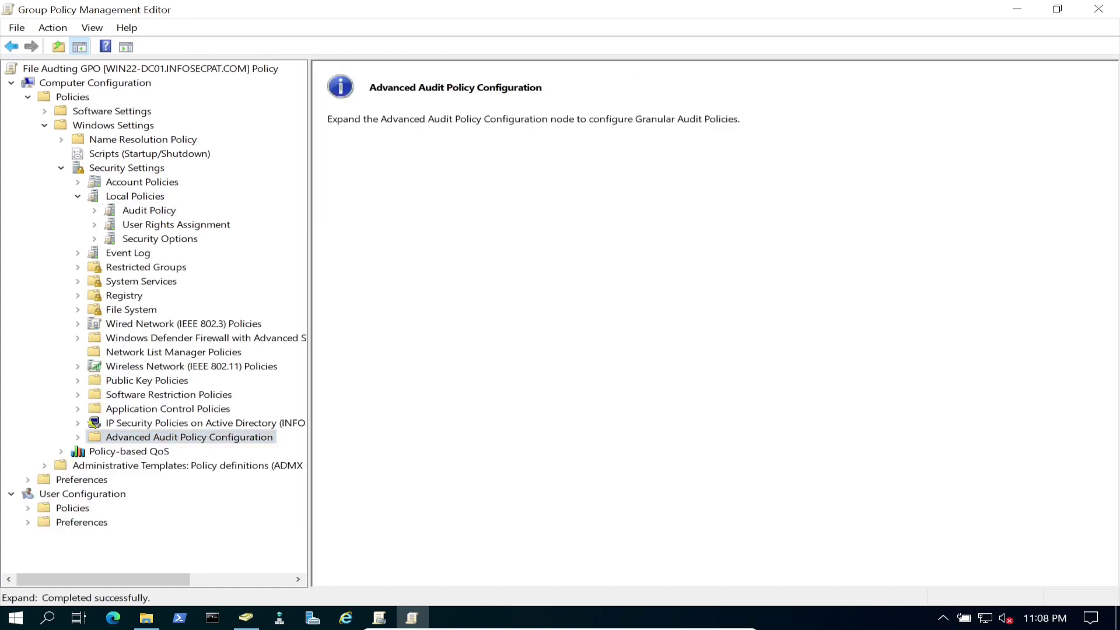
Expand Advanced Audit Policy Configuration > Audit Policies and select Object Access.
key(Right)
double_click(152, 451)
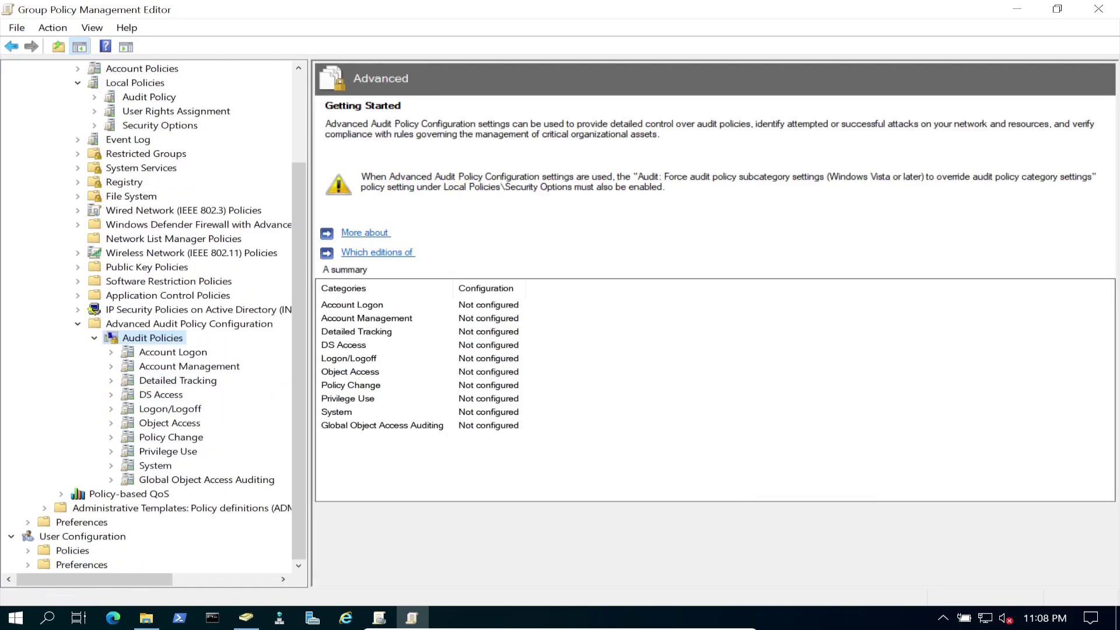
click(169, 422)
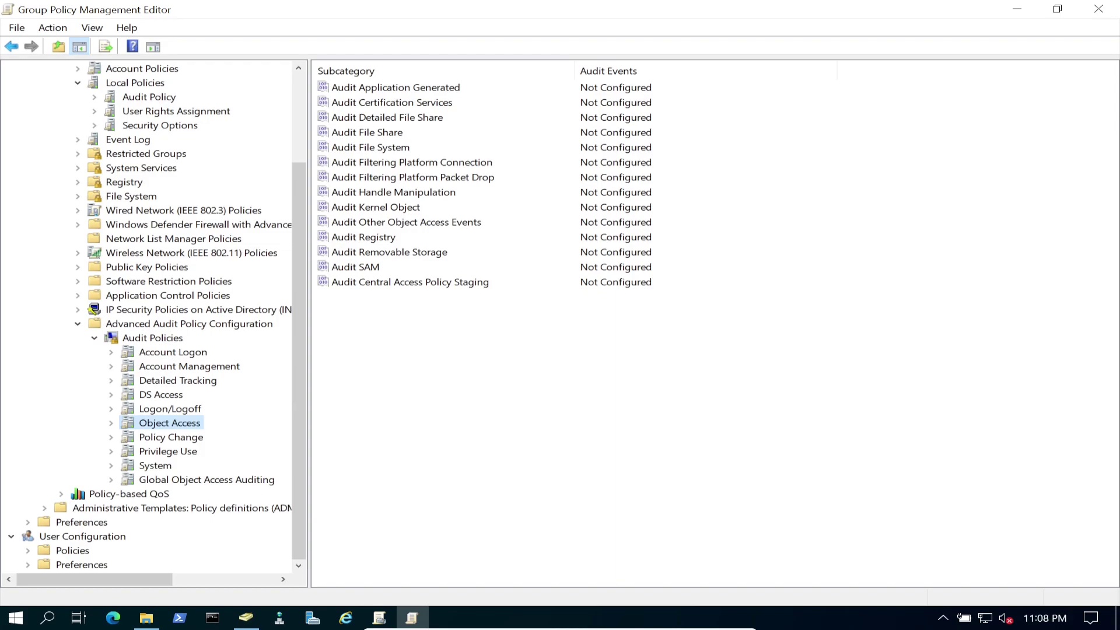
Configure Audit File System to record Success and Failure events, then close the editor.
double_click(370, 147)
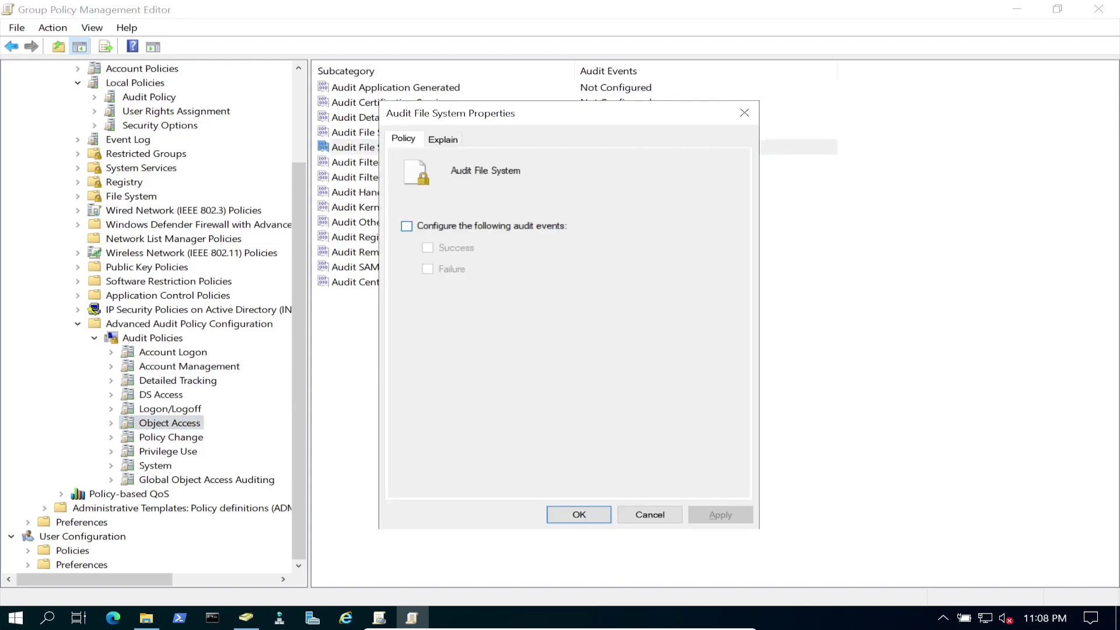
click(406, 226)
click(427, 247)
click(427, 268)
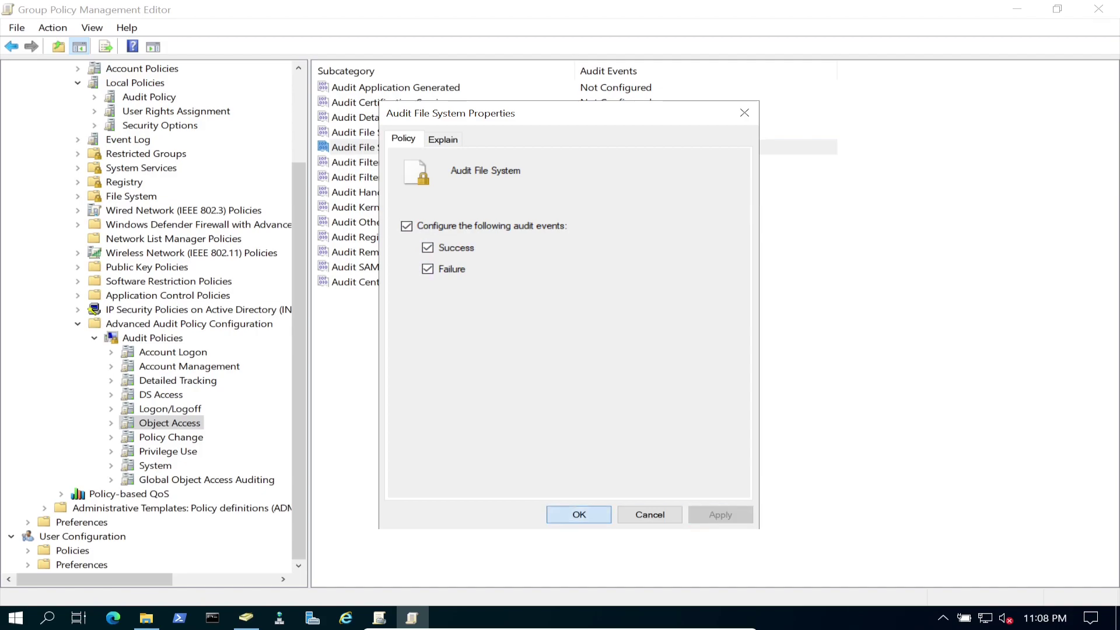
click(579, 514)
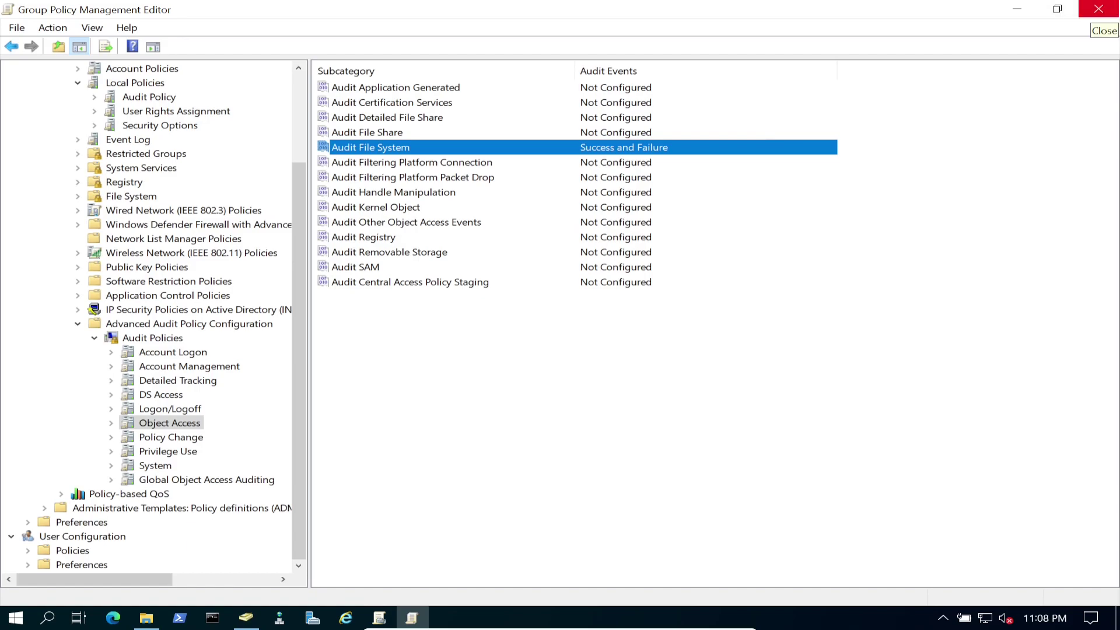
click(1098, 9)
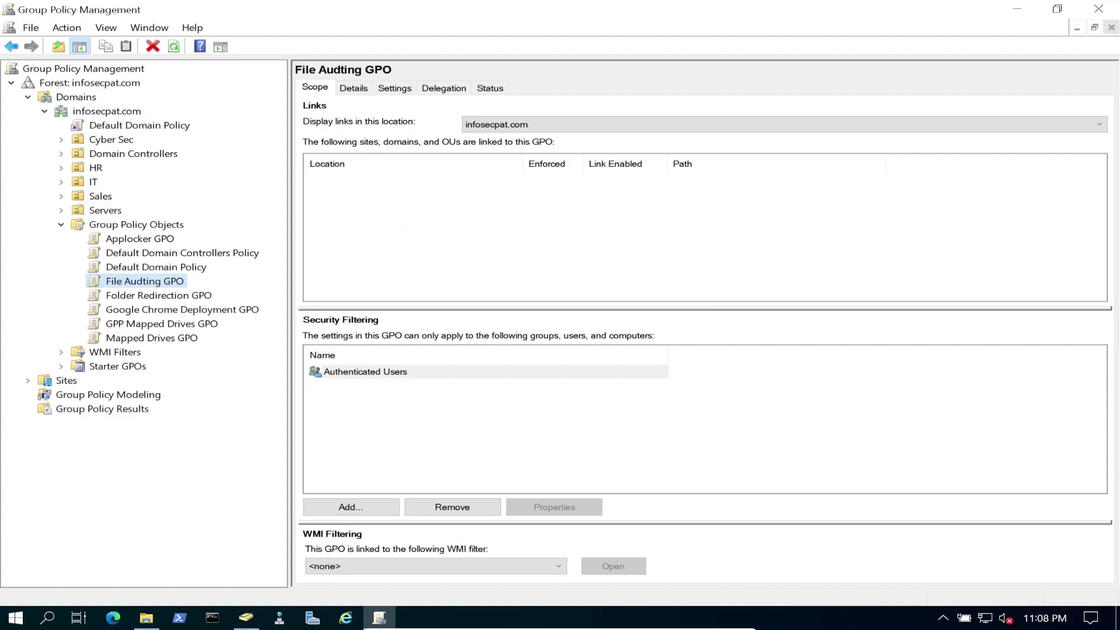
key(F2)
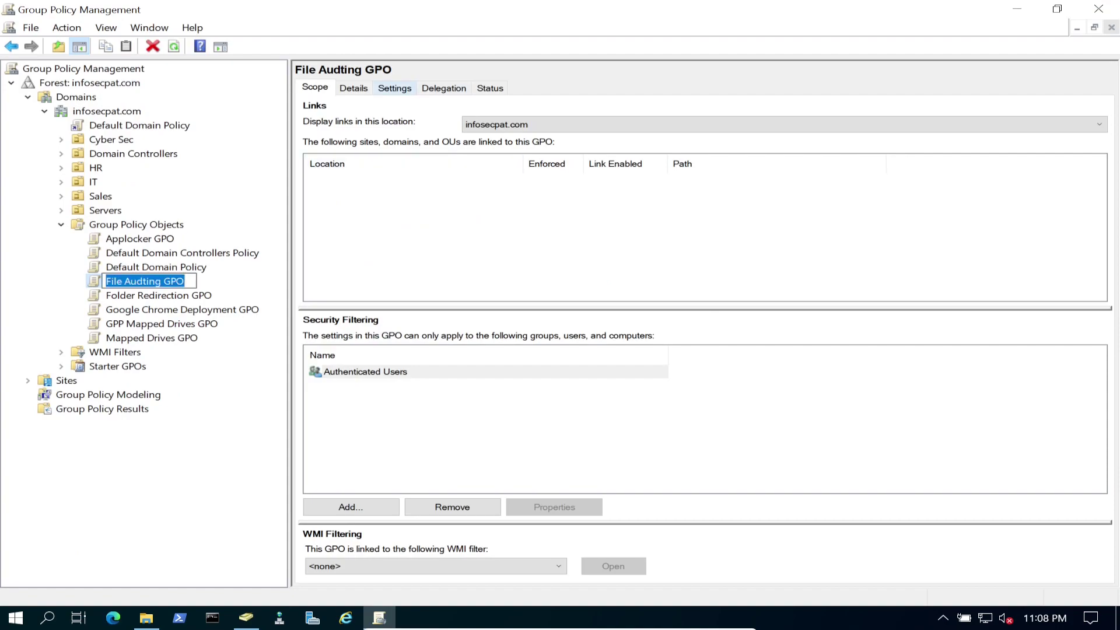
key(Escape)
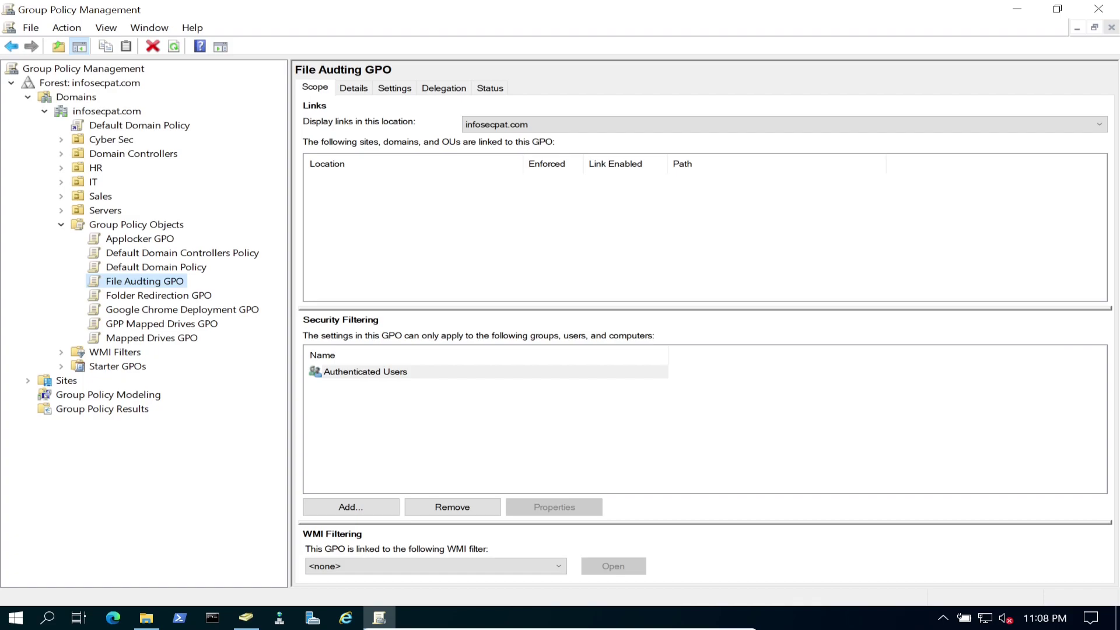
key(F2)
click(394, 88)
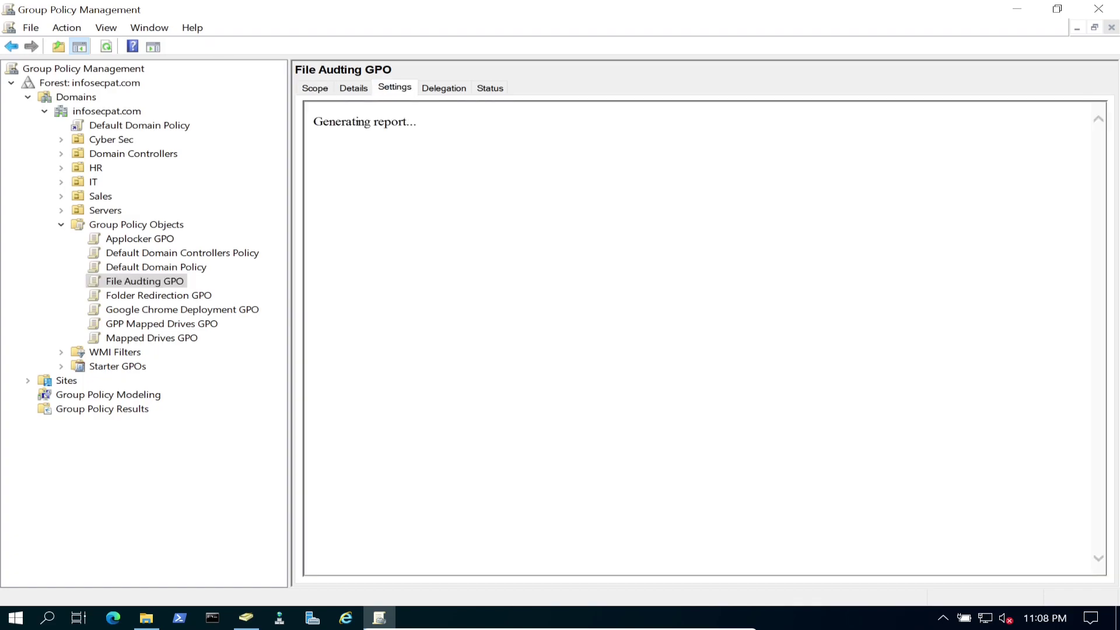
key(Return)
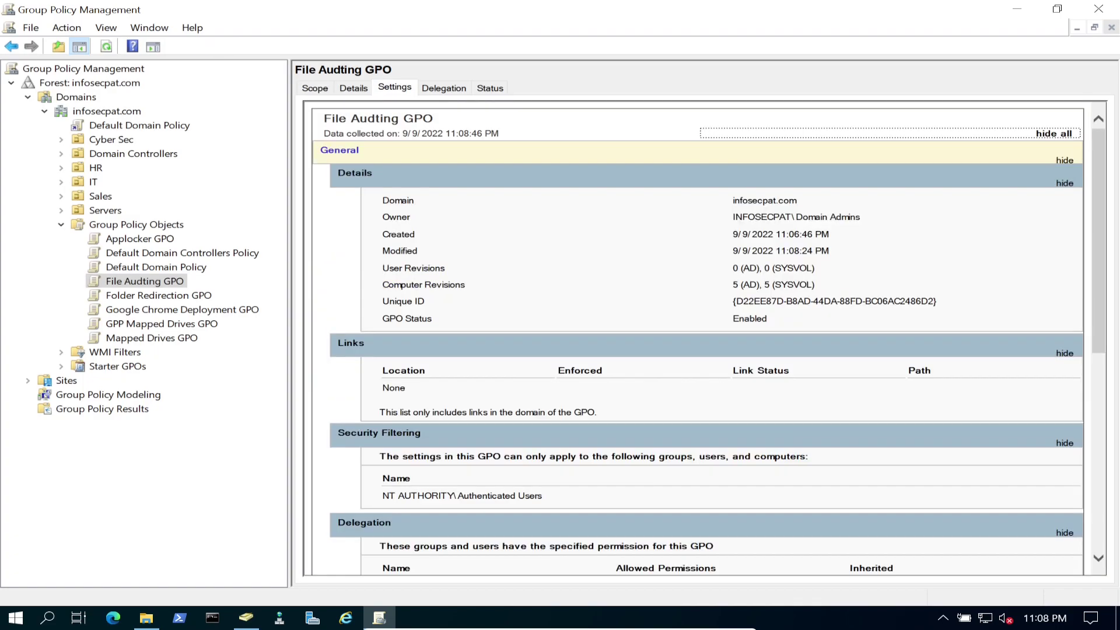
scroll(694, 339, down, 3)
scroll(694, 338, down, 2)
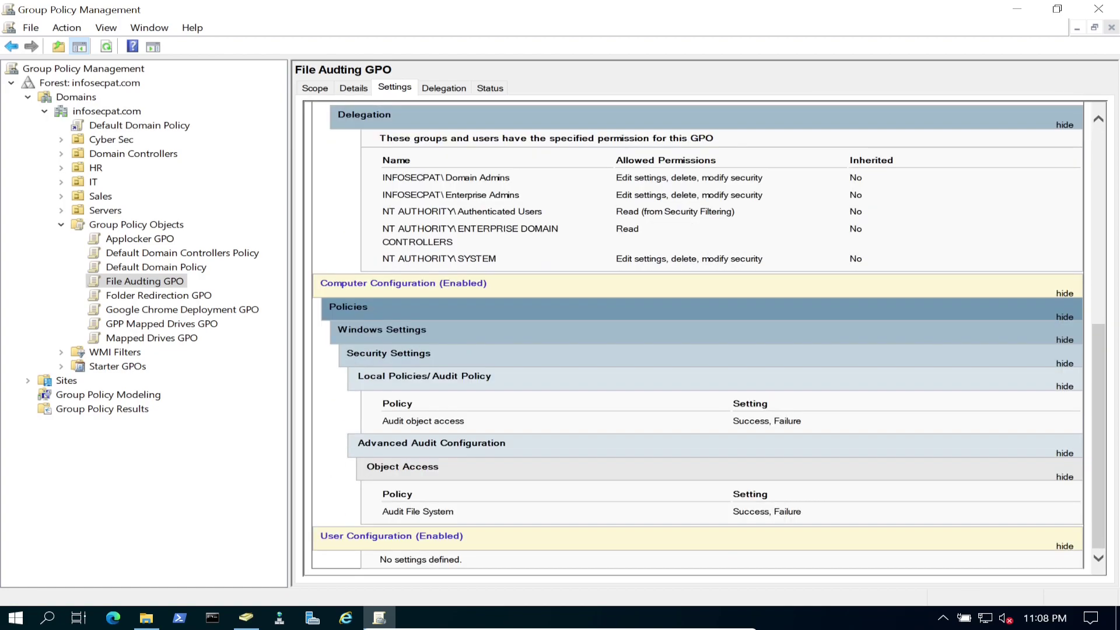
scroll(694, 339, up, 5)
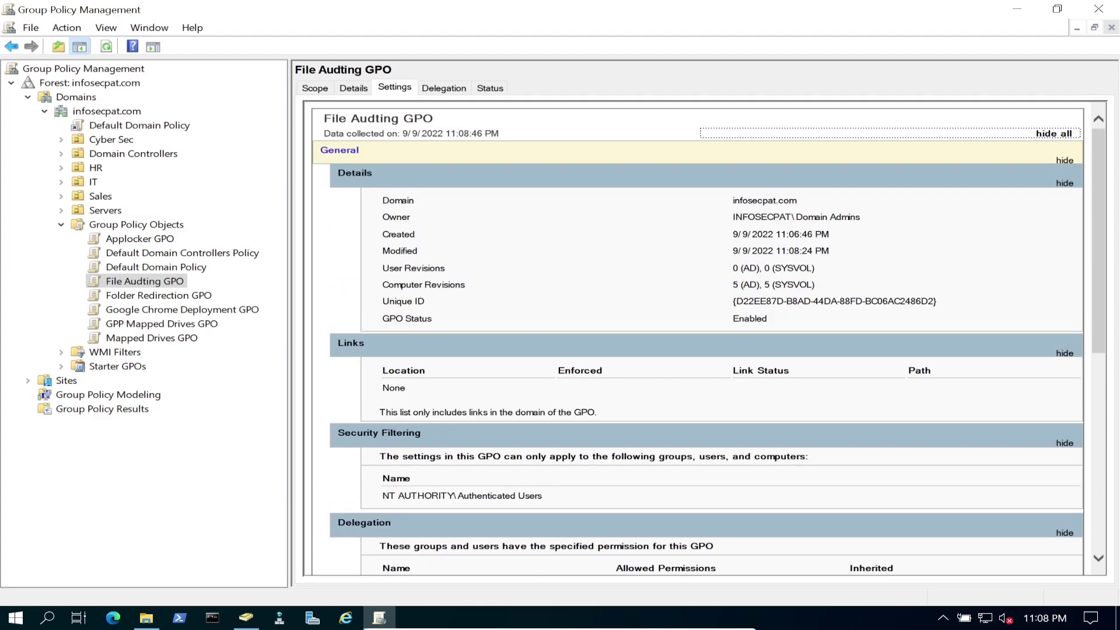
click(354, 87)
click(315, 87)
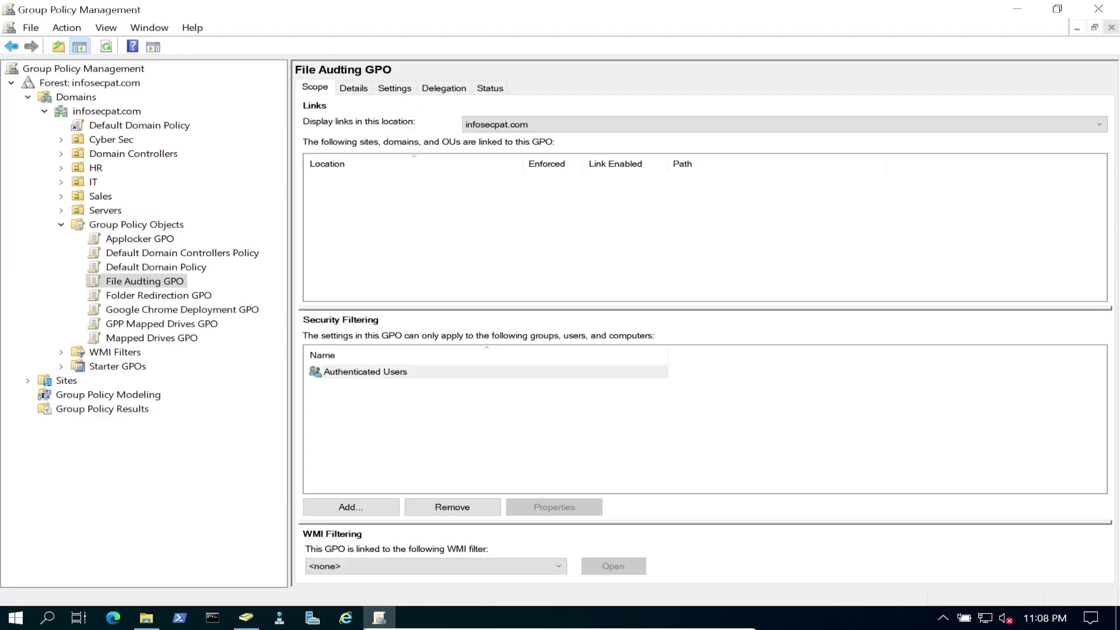
click(133, 153)
Link the existing File Audting GPO to Domain Controllers, then minimise the console.
key(Right)
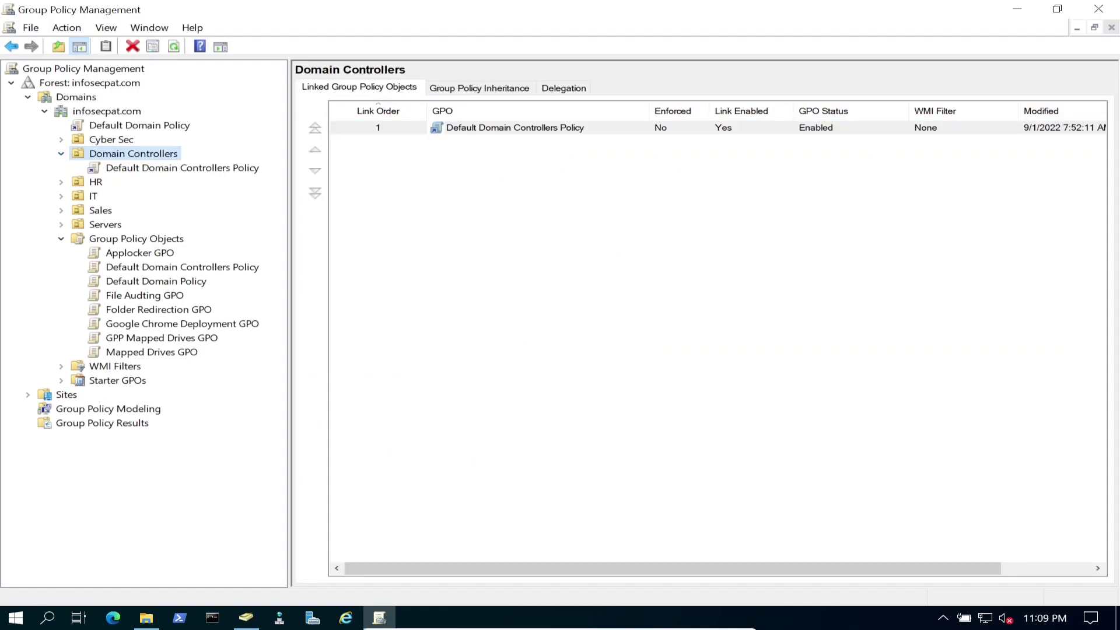
right_click(142, 150)
click(234, 175)
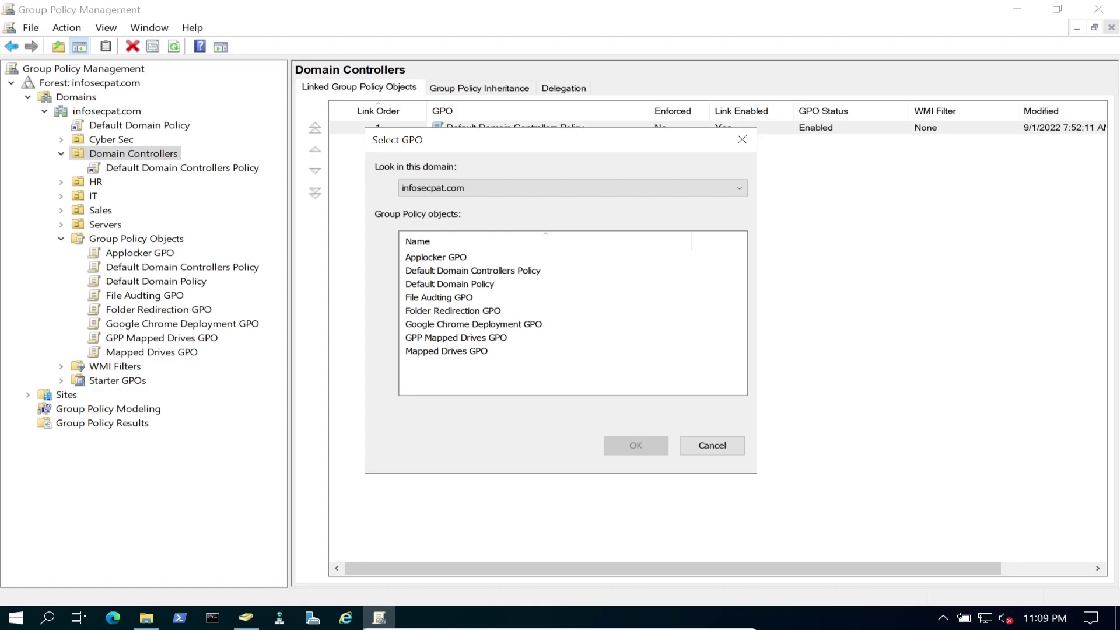
click(439, 298)
key(Return)
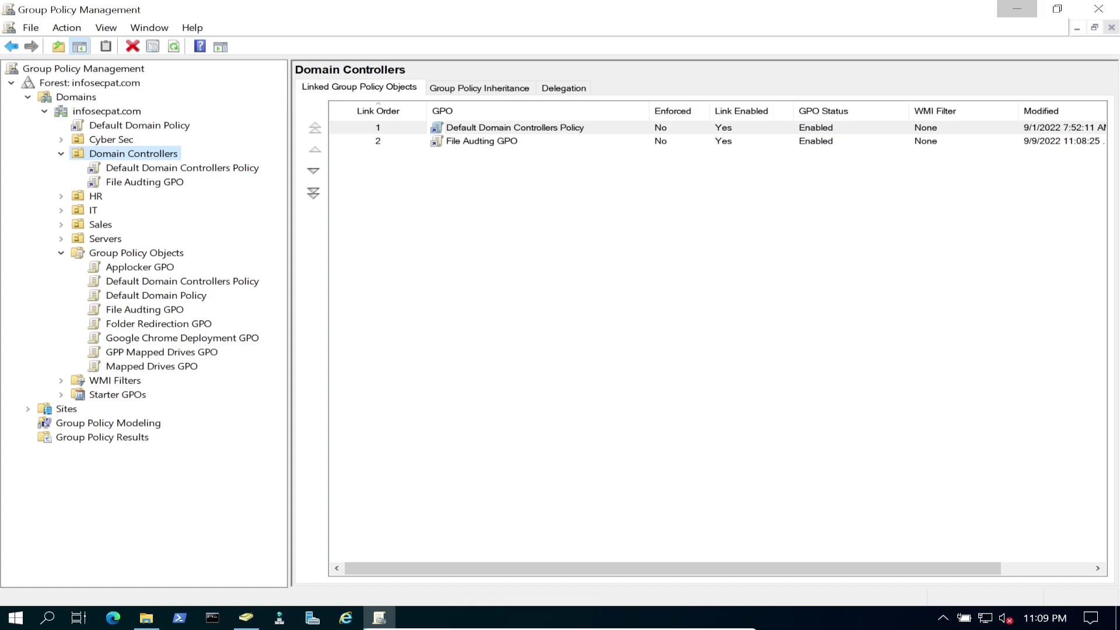
click(1016, 9)
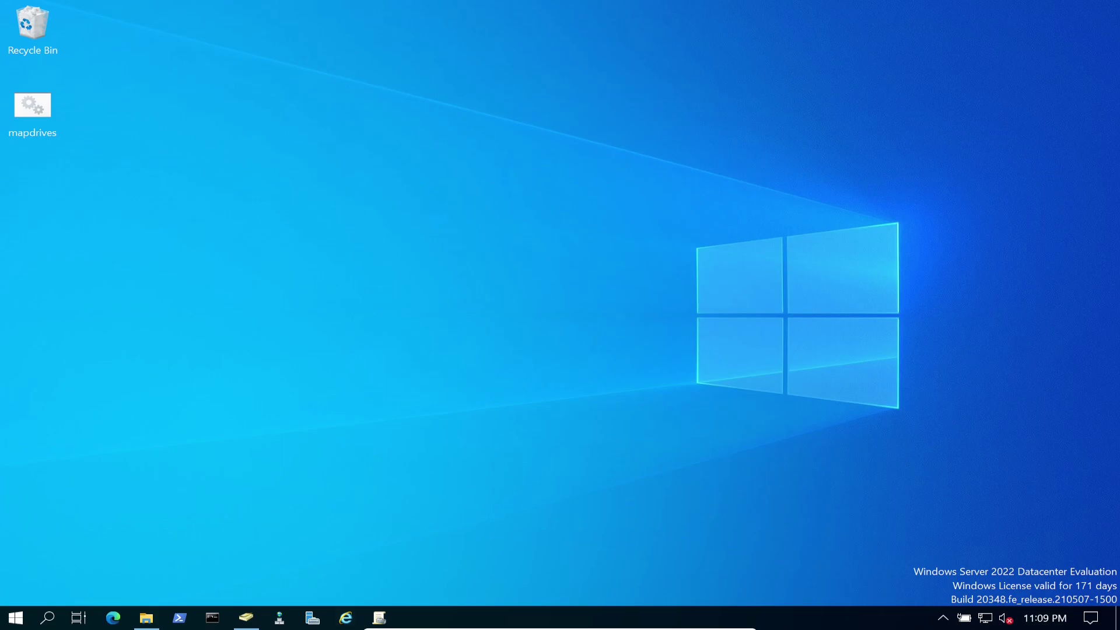
Run gpupdate /force in Command Prompt, close it, and open File Explorer at Local Disk (C:).
click(212, 617)
click(425, 427)
text(gpupdate /force)
key(Return)
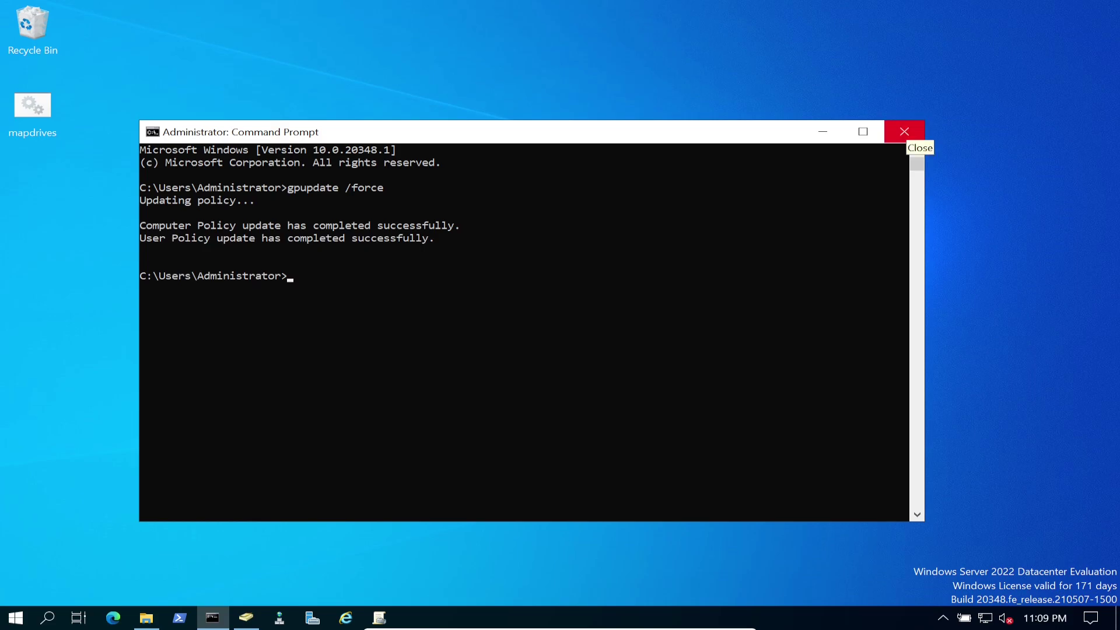
click(904, 131)
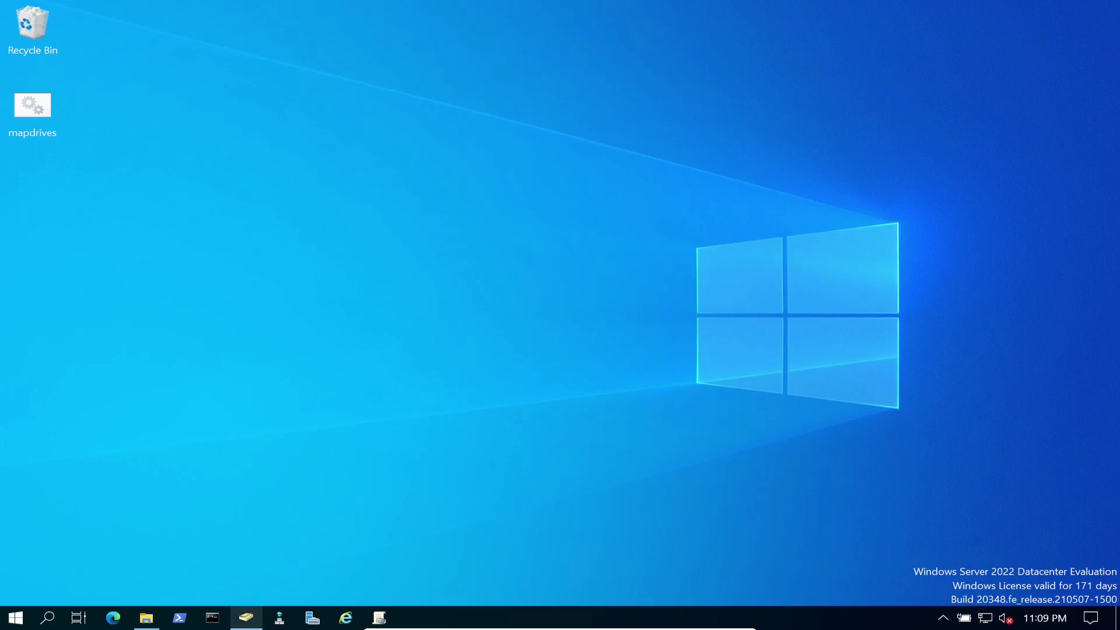
click(147, 618)
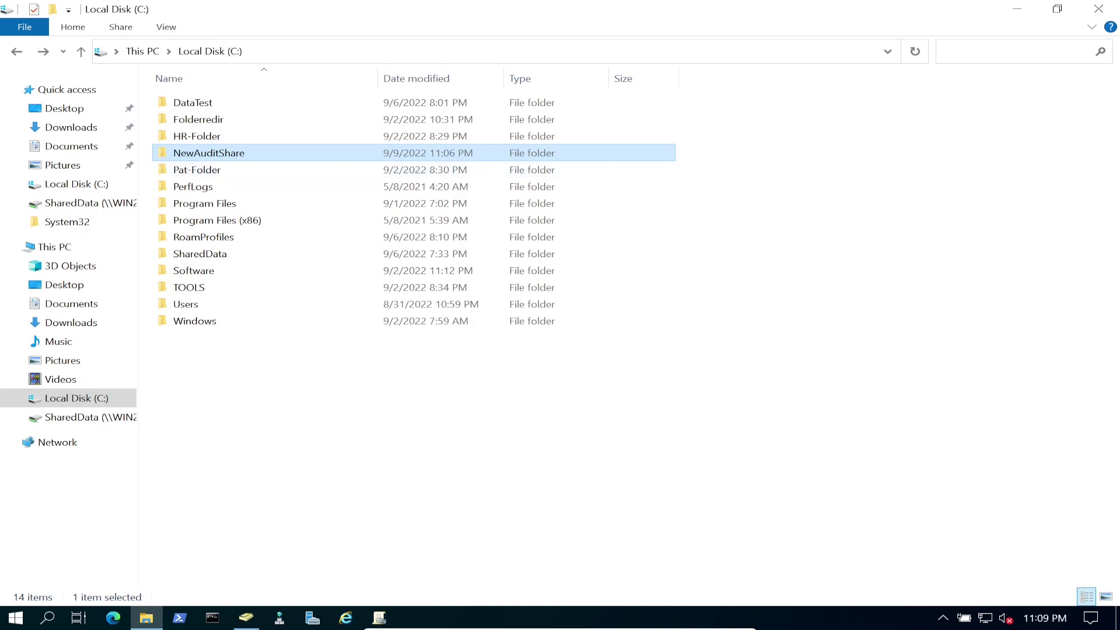
Open NewAuditShare's Properties > Security > Advanced and view its empty Auditing tab.
right_click(255, 151)
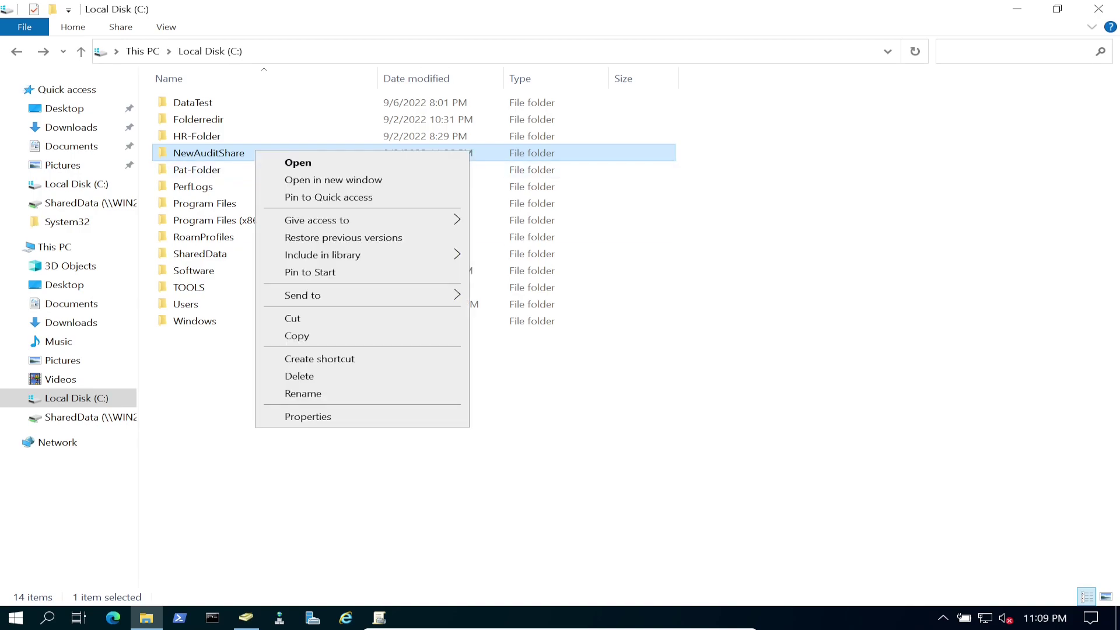
click(308, 416)
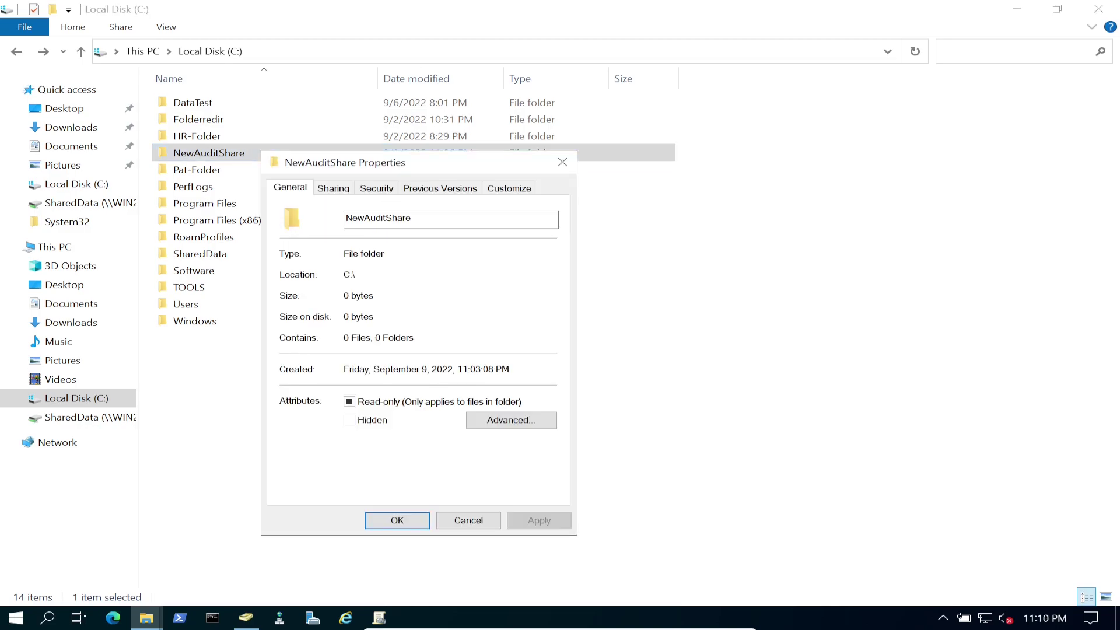
click(376, 188)
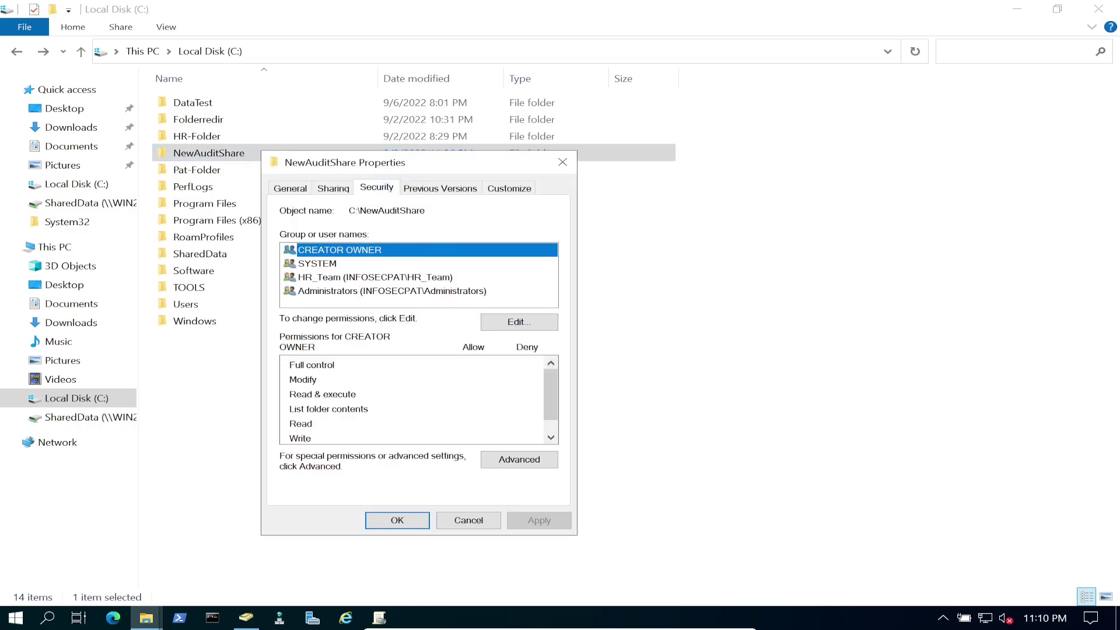
click(519, 459)
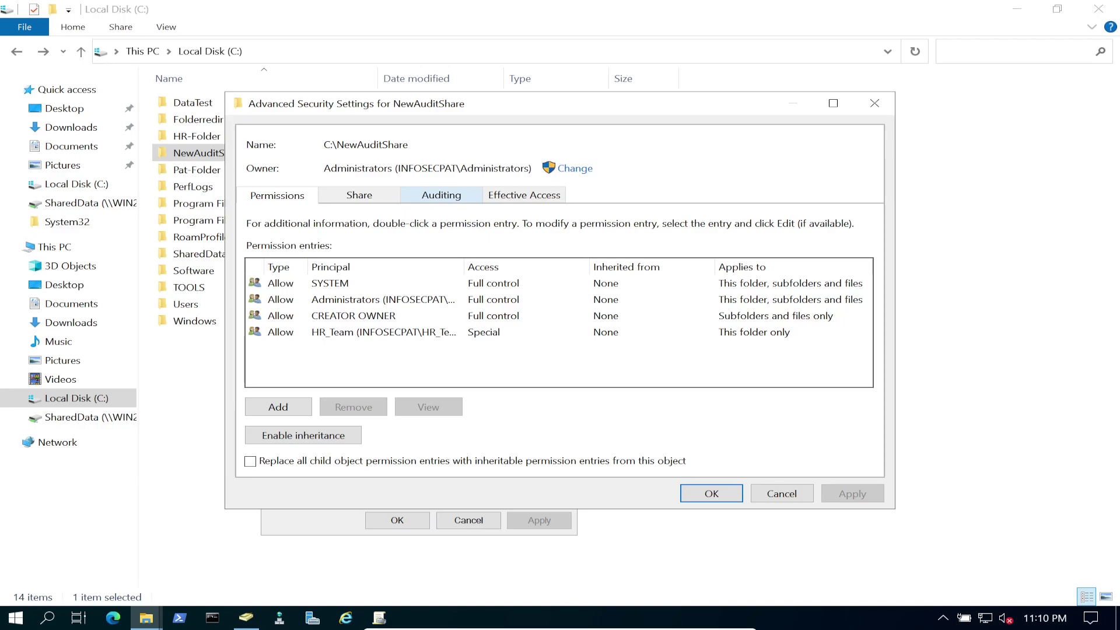
click(441, 195)
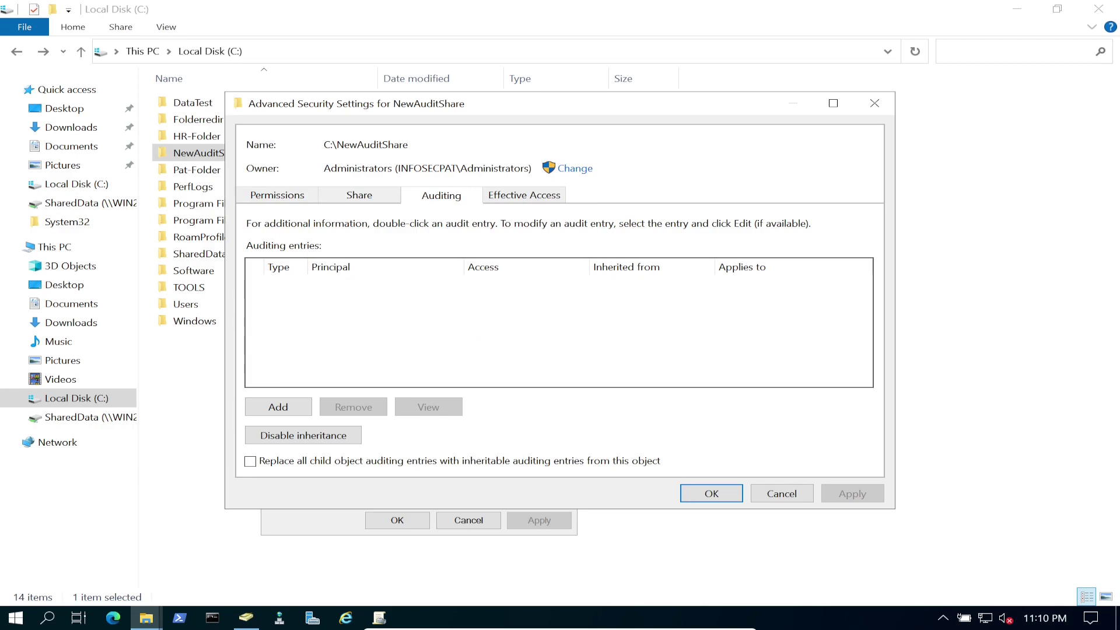
Add an auditing entry and select HR_Team as its principal.
click(278, 406)
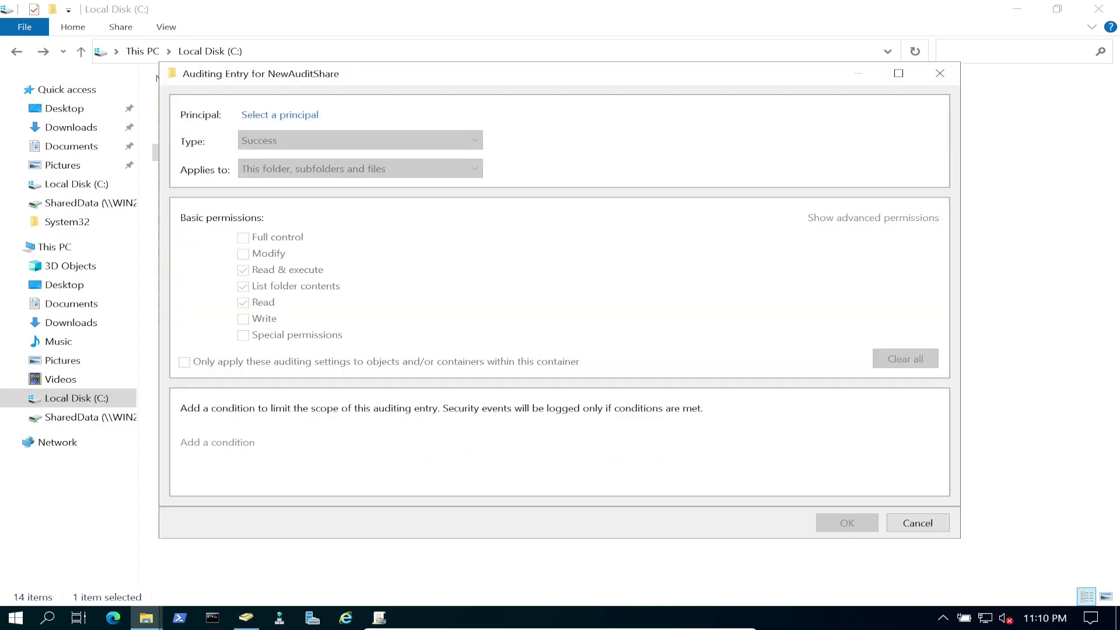
click(280, 115)
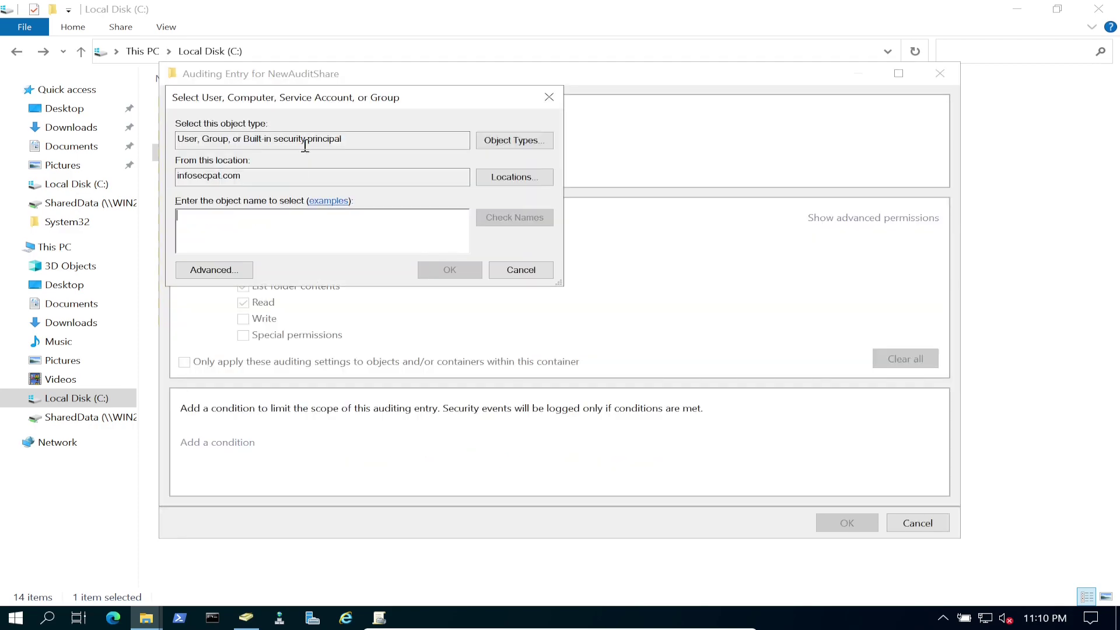
text(h)
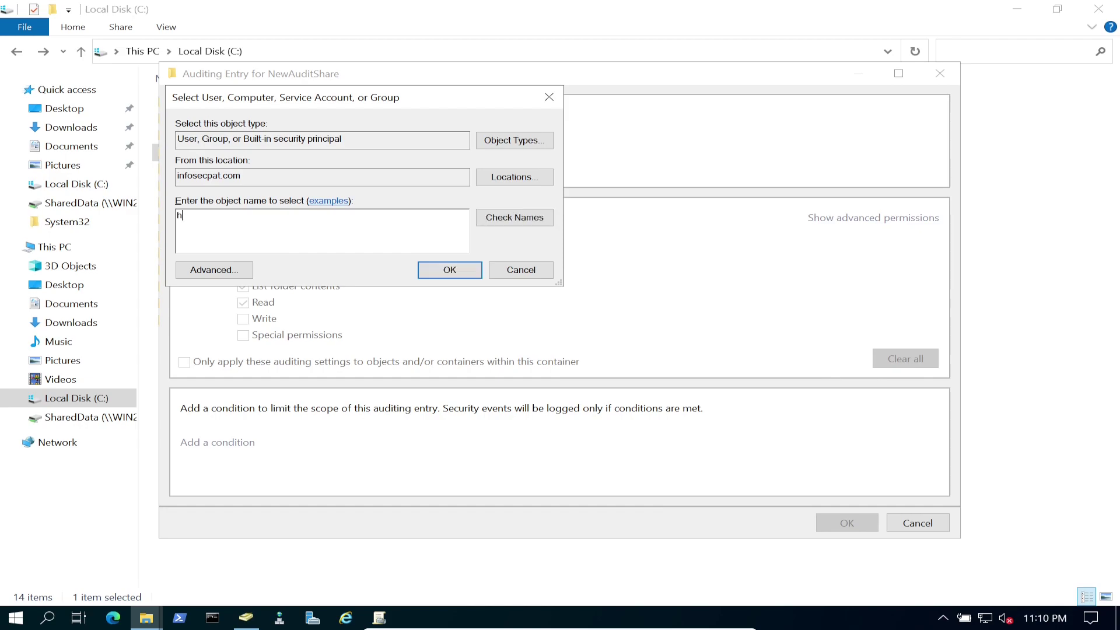
text(r_team)
click(515, 216)
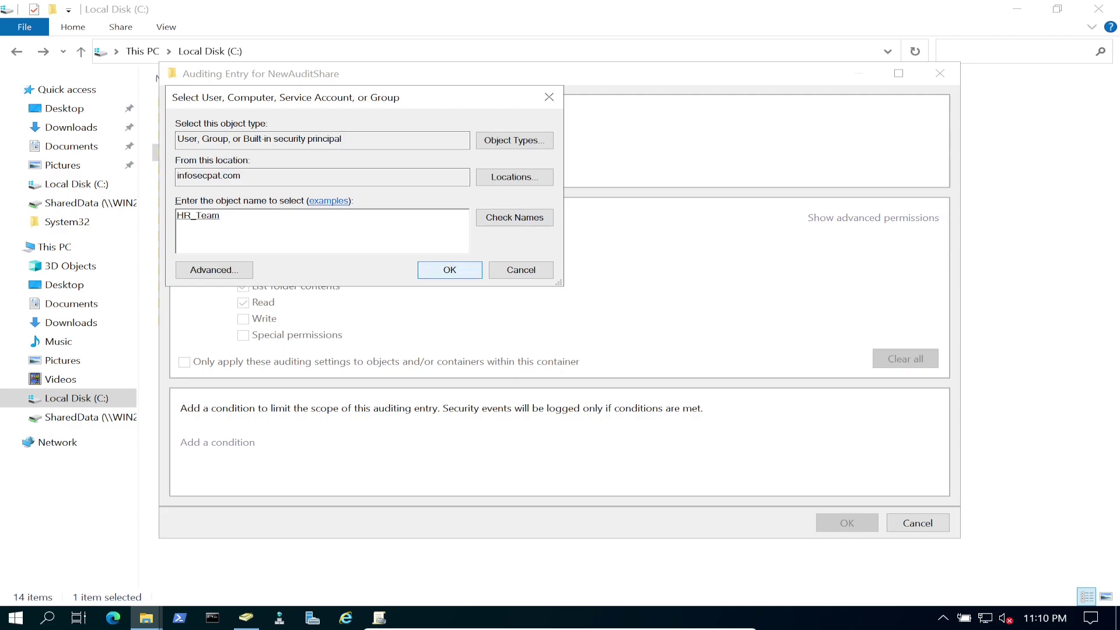
click(449, 270)
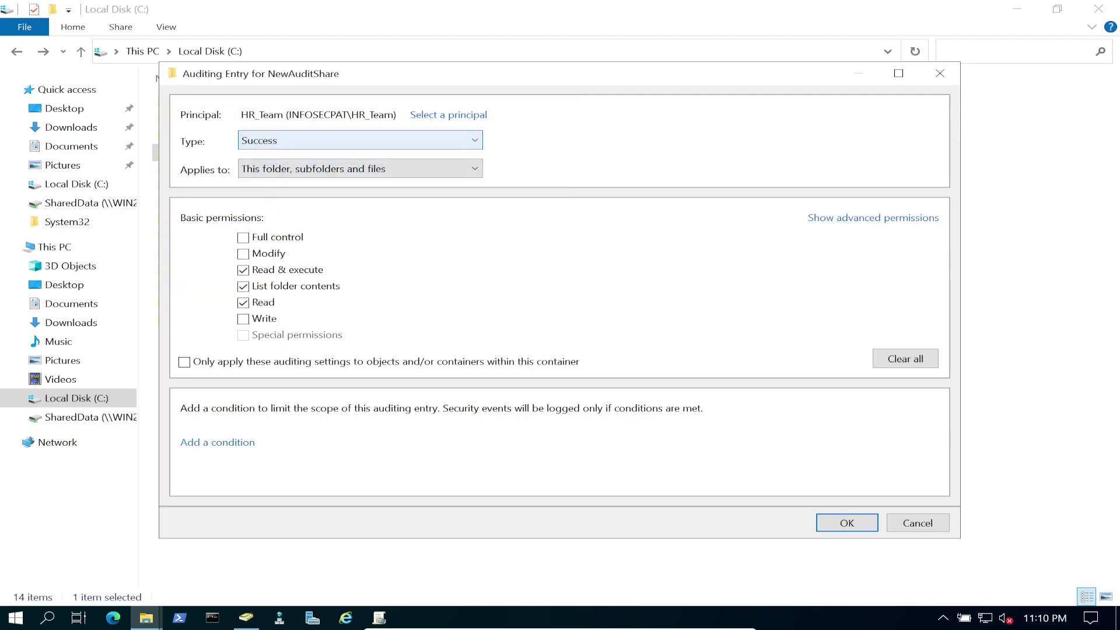
Set the audit type to All and show the advanced permissions.
click(360, 140)
key(Return)
key(alt+Down)
key(Return)
key(Tab)
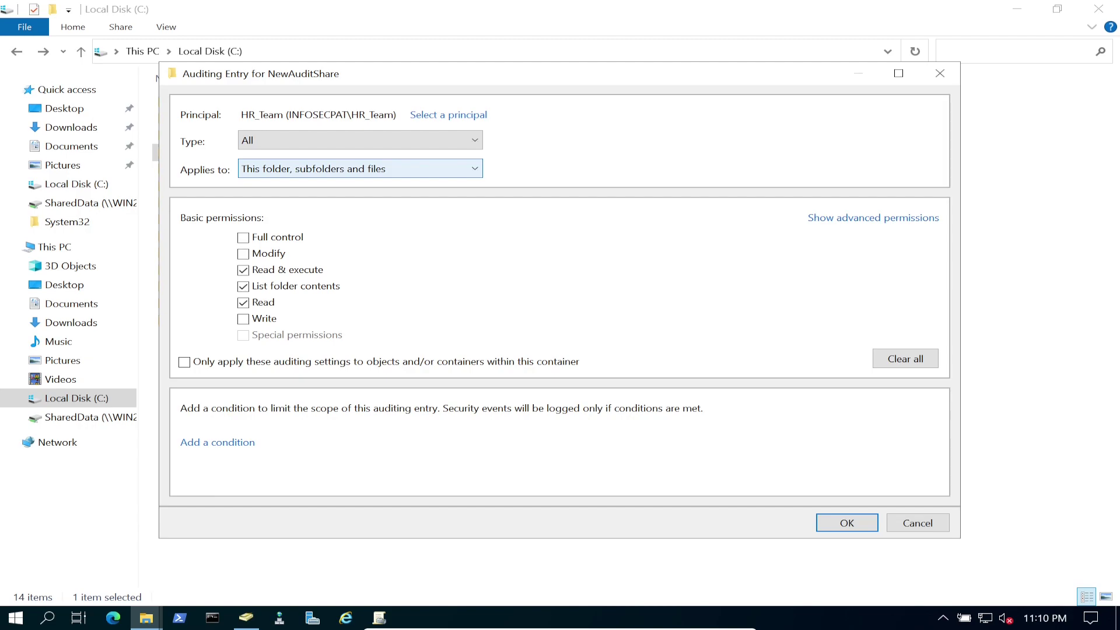
key(Tab)
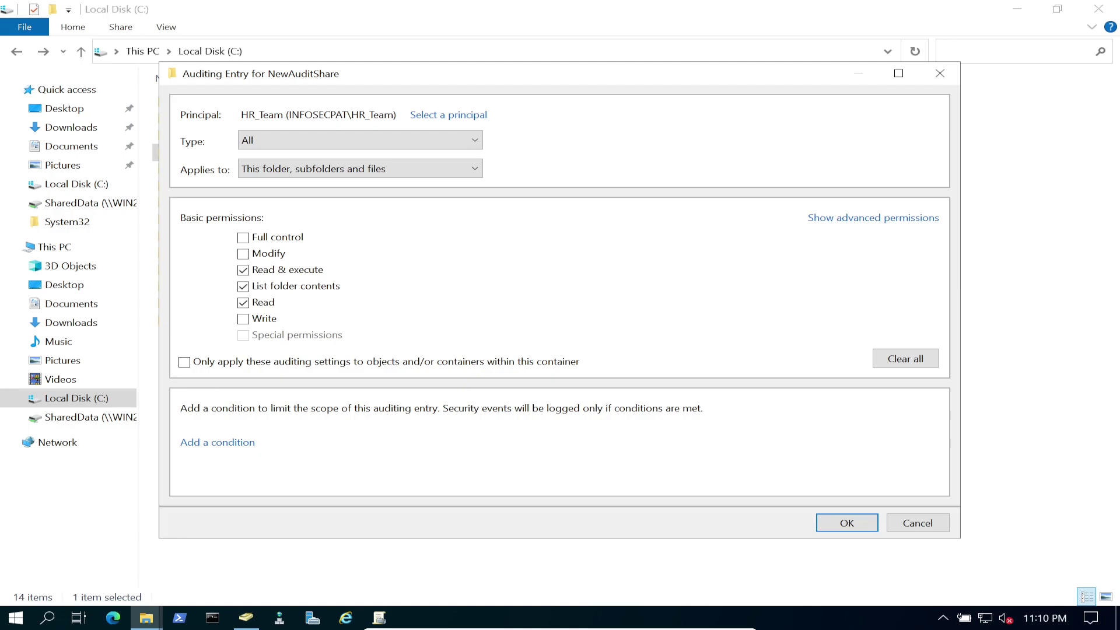
key(Return)
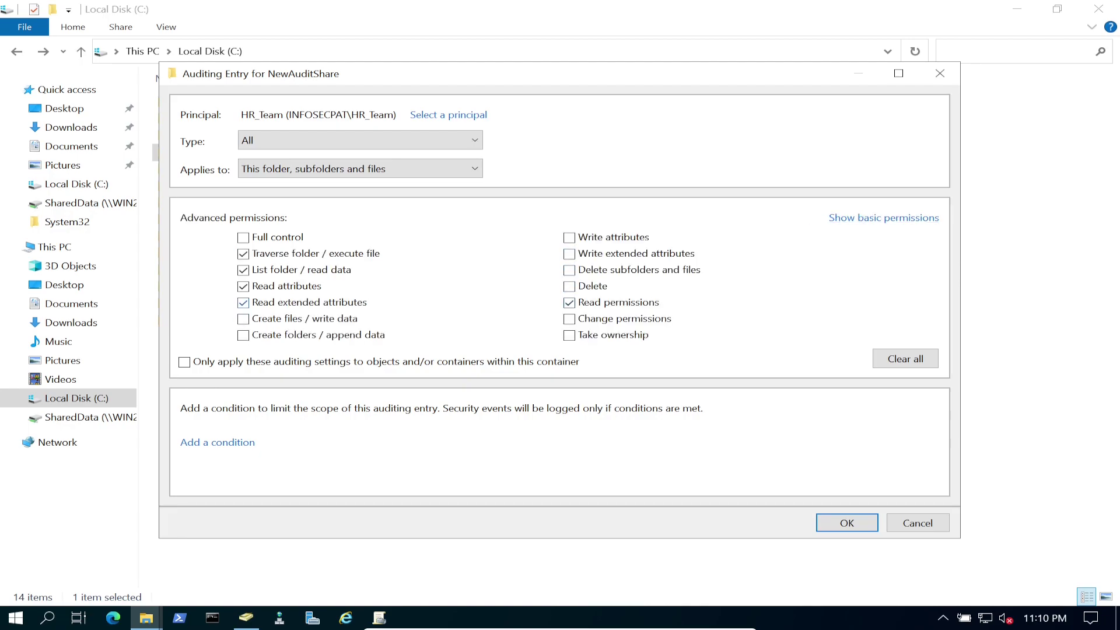
Clear the default read permissions and audit only Delete and Create files / write data.
click(242, 253)
click(242, 270)
click(243, 286)
click(569, 302)
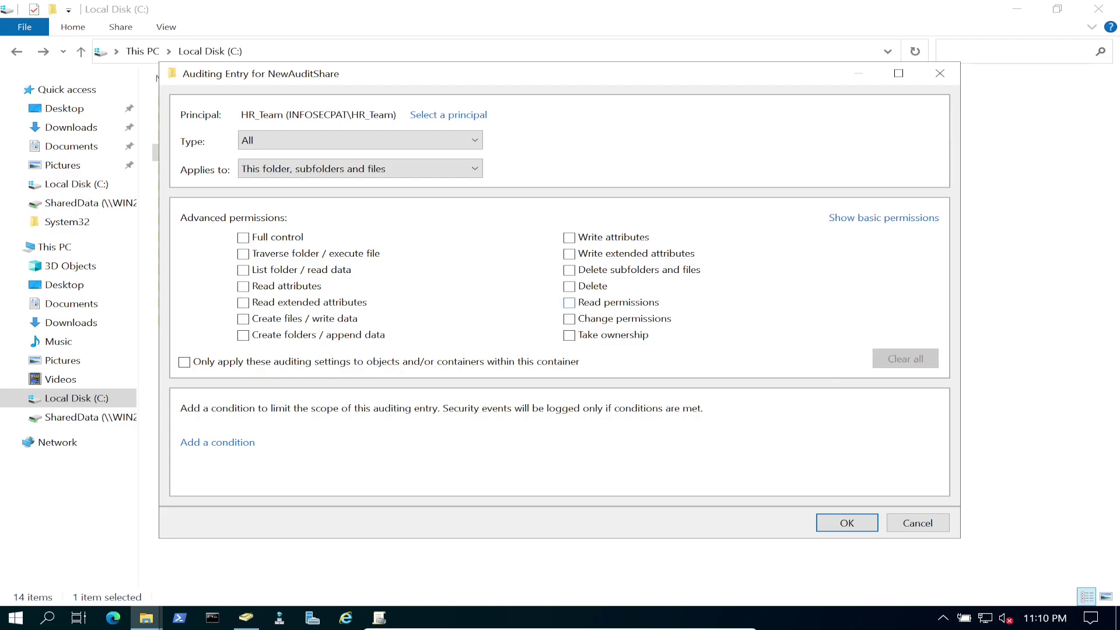
click(568, 286)
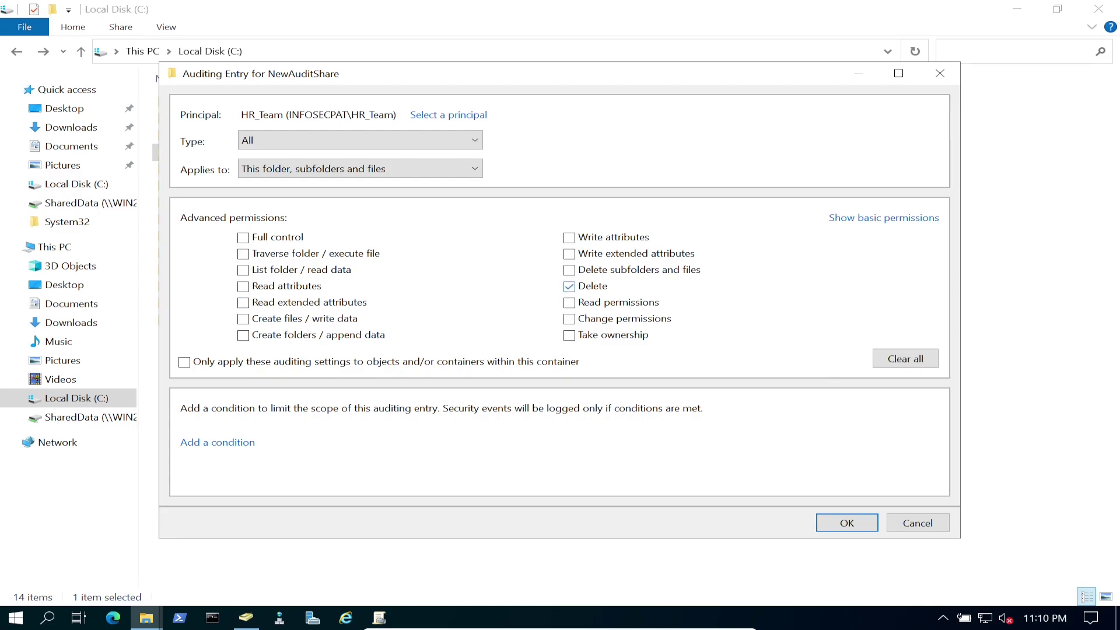
click(243, 319)
Save the HR_Team audit entry, close the folder's Properties, and minimize File Explorer.
click(847, 522)
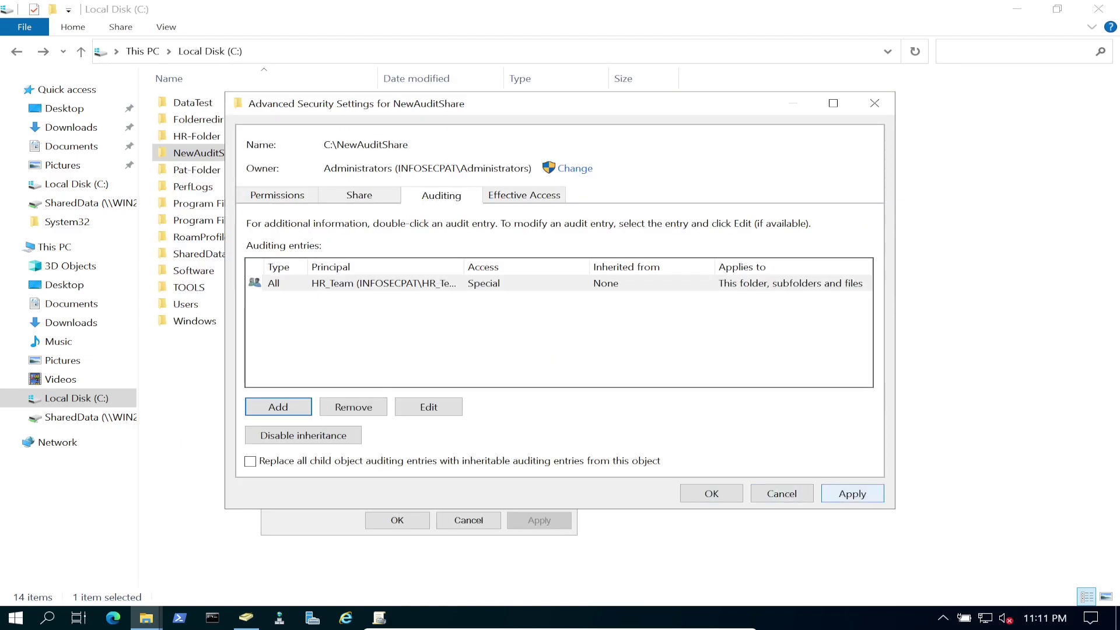
click(711, 493)
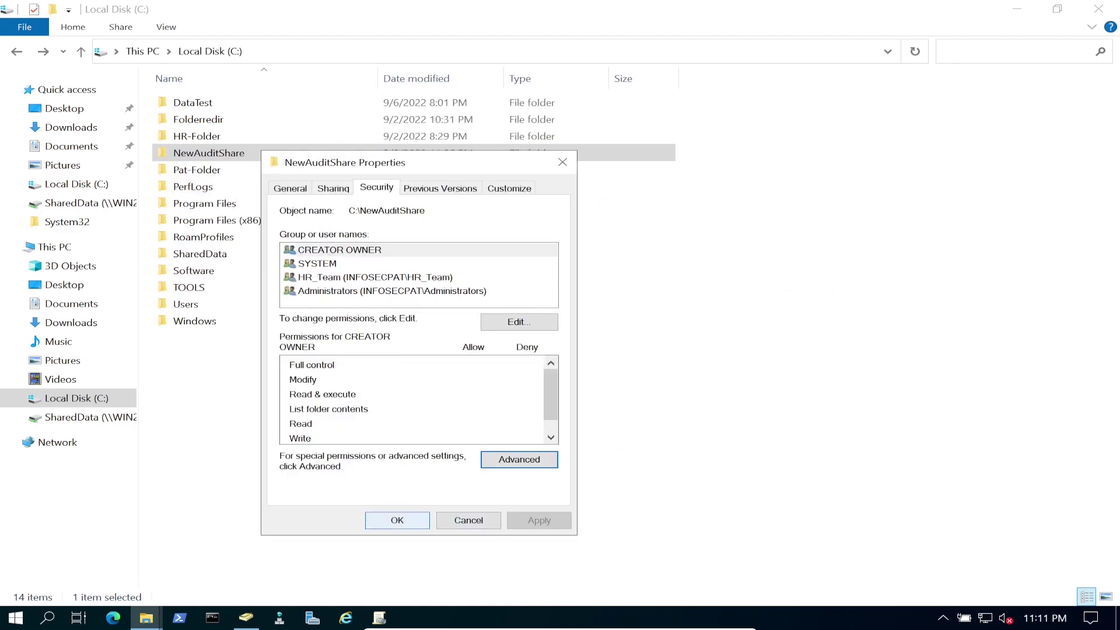
key(Return)
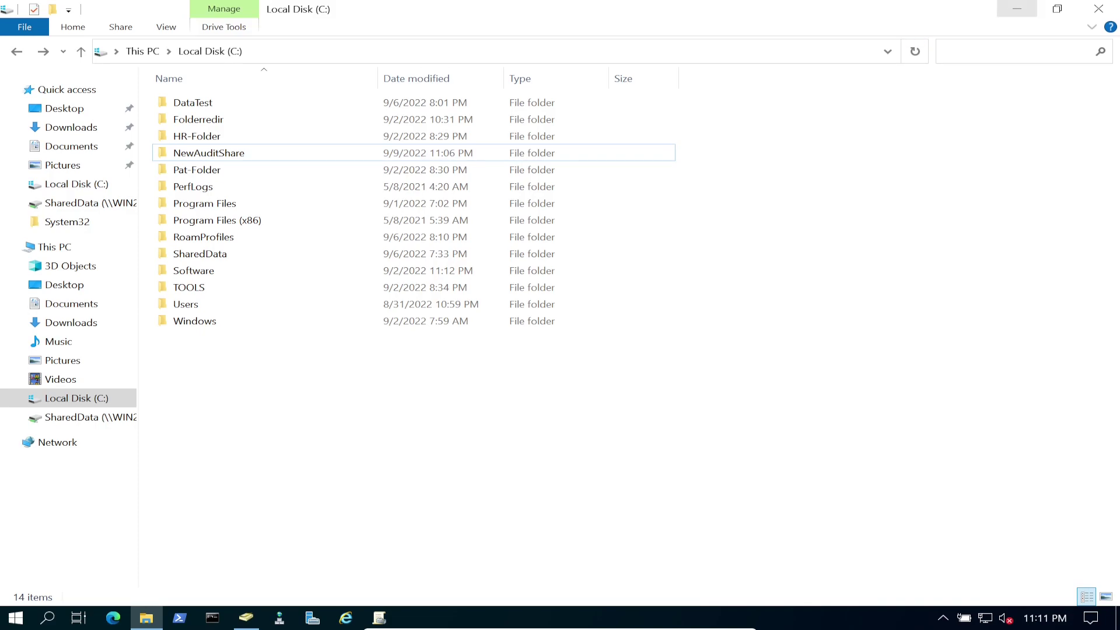
click(1017, 9)
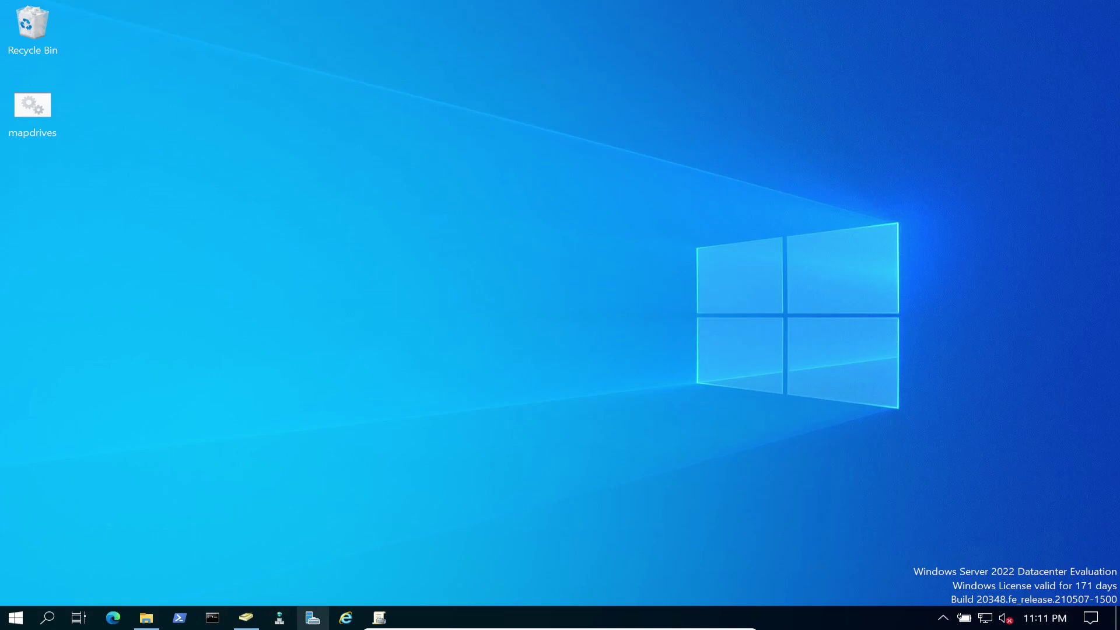
Launch Event Viewer from Server Manager's Tools menu after dismissing the Admin Center notice.
click(313, 618)
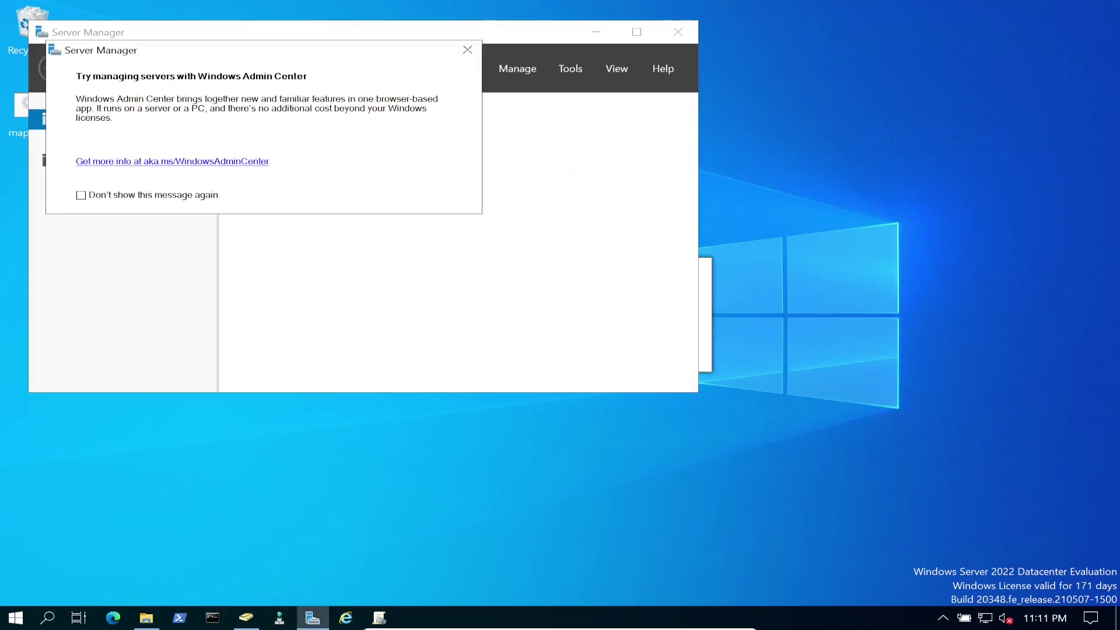
key(Escape)
key(super+Up)
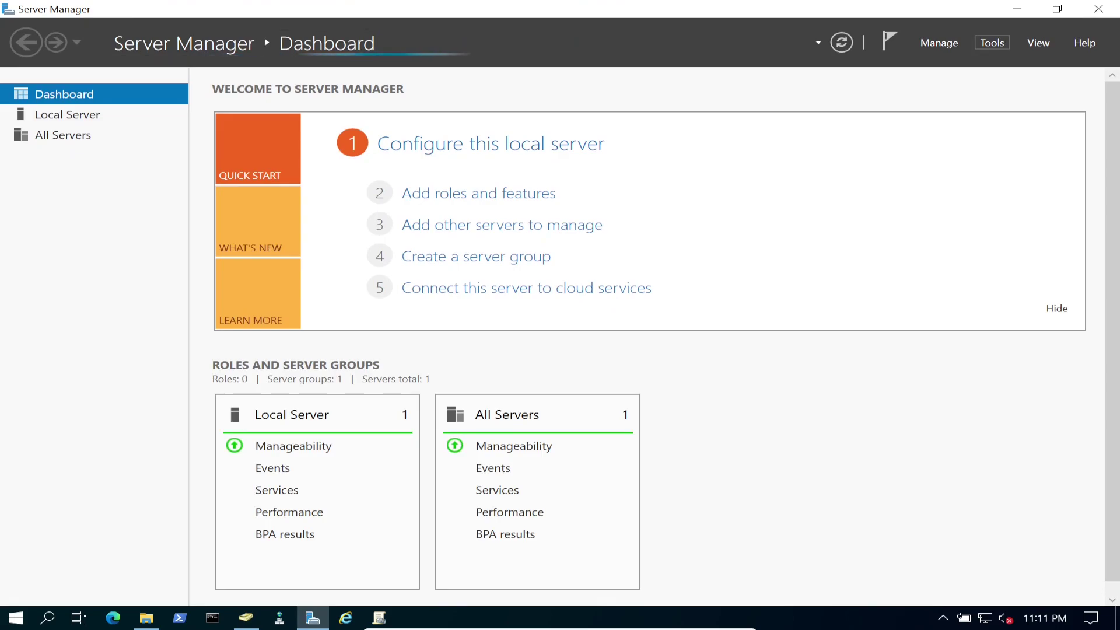
click(992, 42)
key(Up)
key(Up)
key(Return)
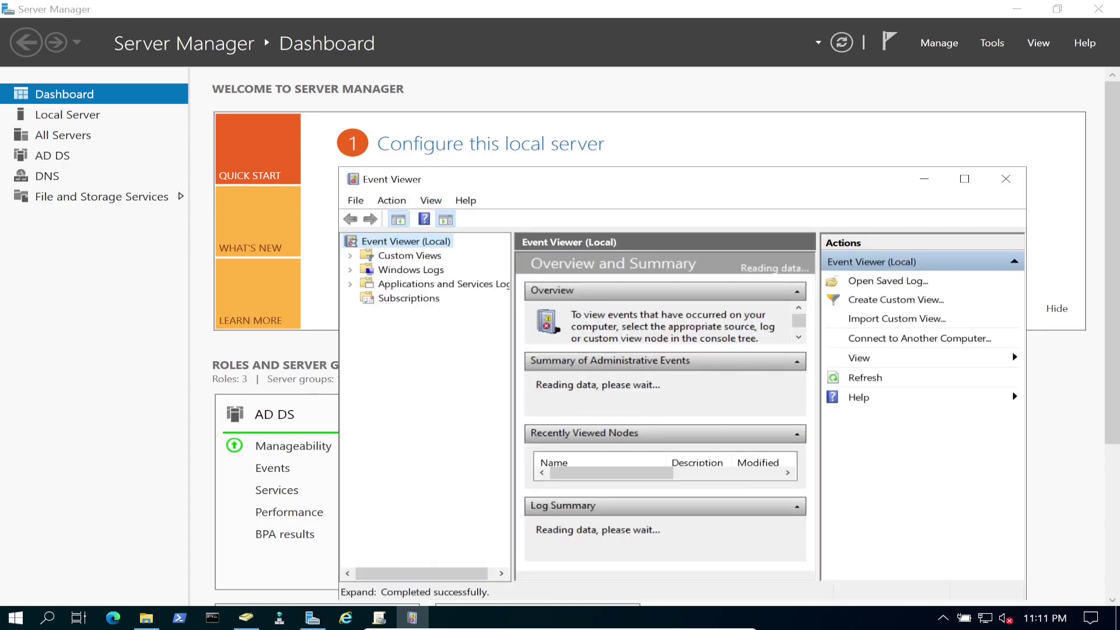
Maximize Event Viewer and expand its Windows Logs node.
key(super+Up)
key(Down)
key(Down)
key(Right)
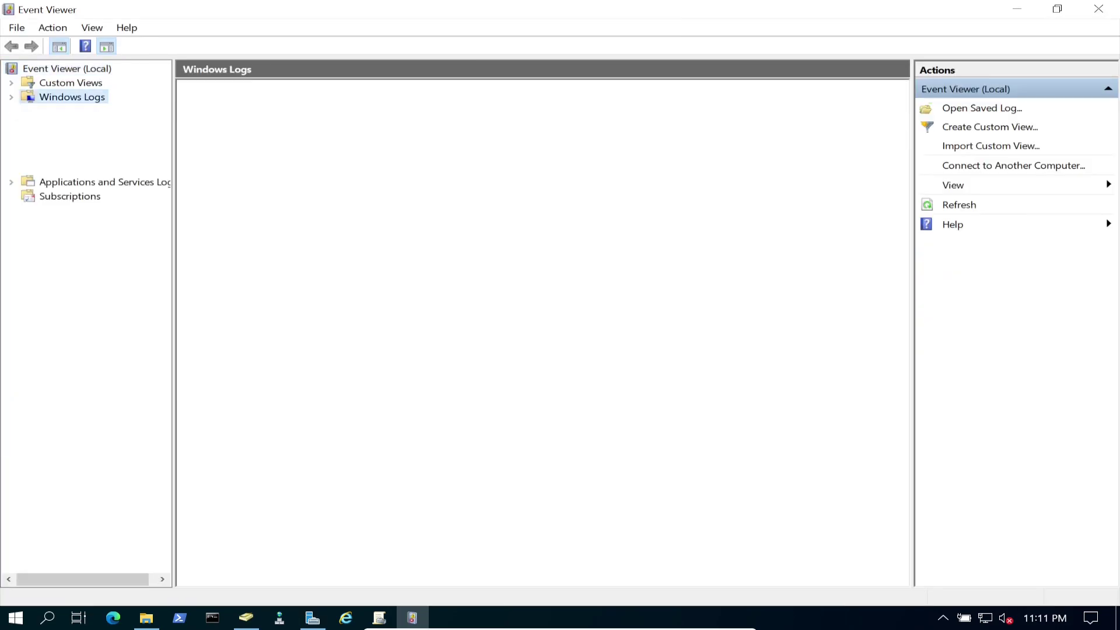
Show the Security log and review the latest 4719 audit policy change event's details.
key(Down)
key(Down)
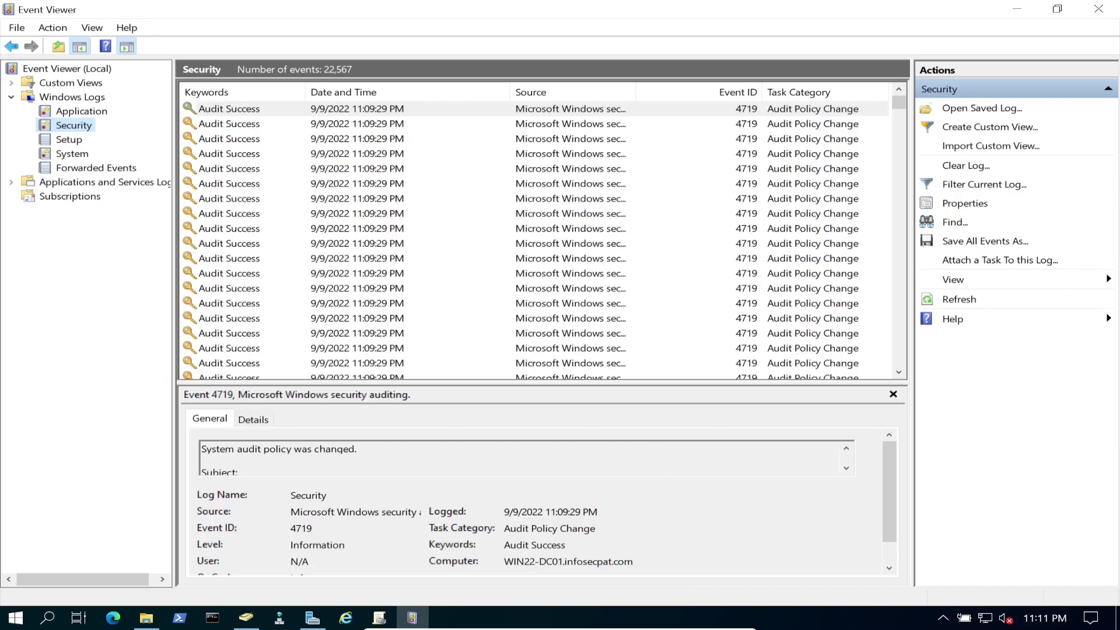
key(Tab)
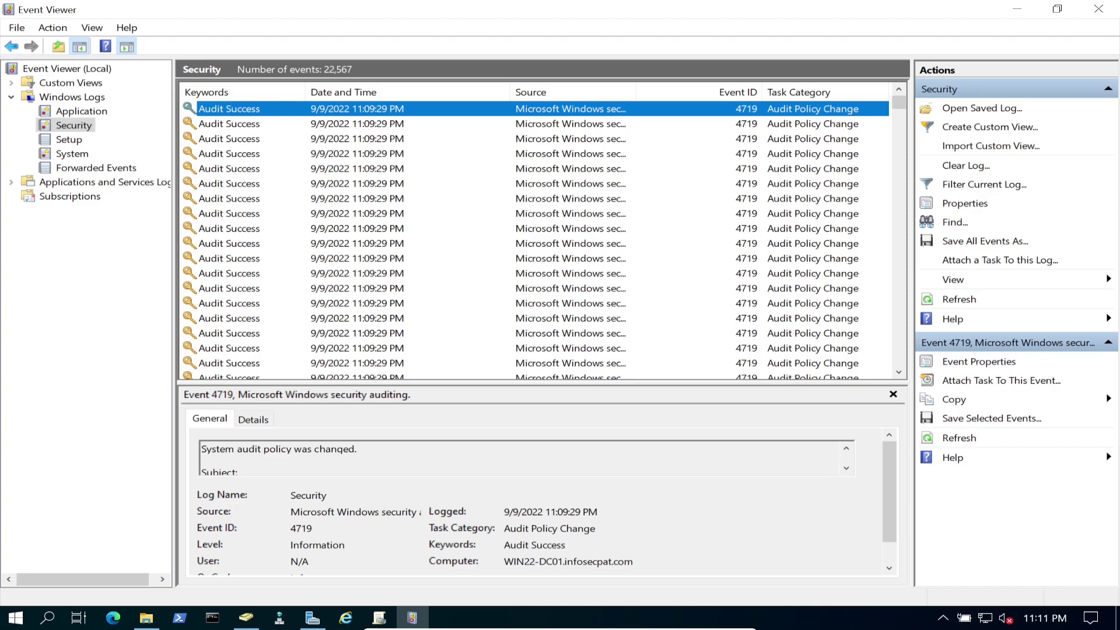
key(Return)
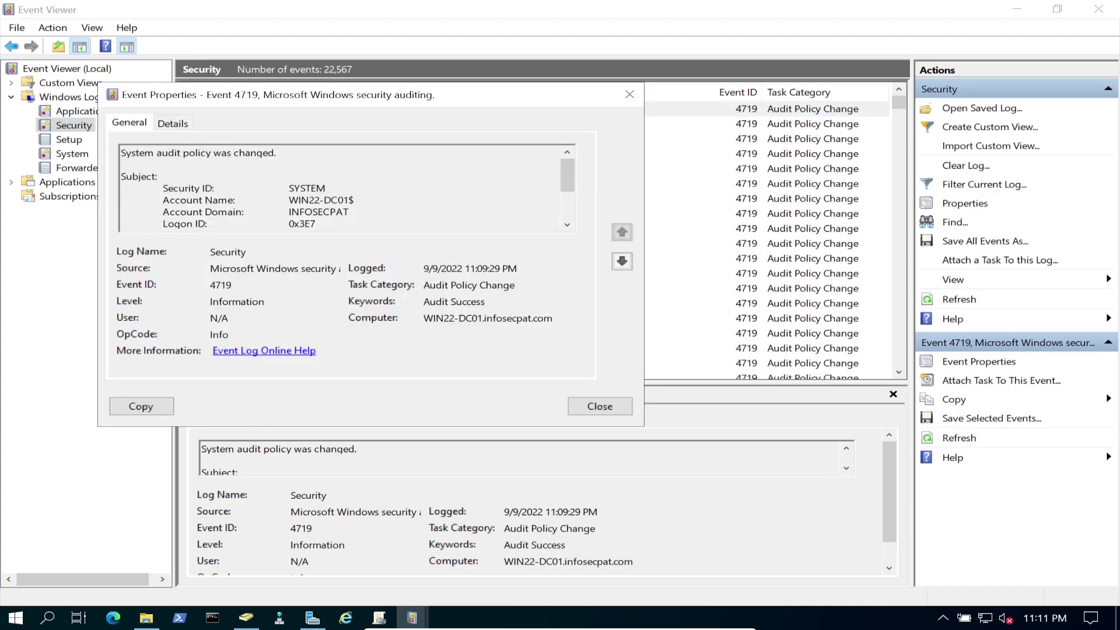
scroll(332, 224, down, 2)
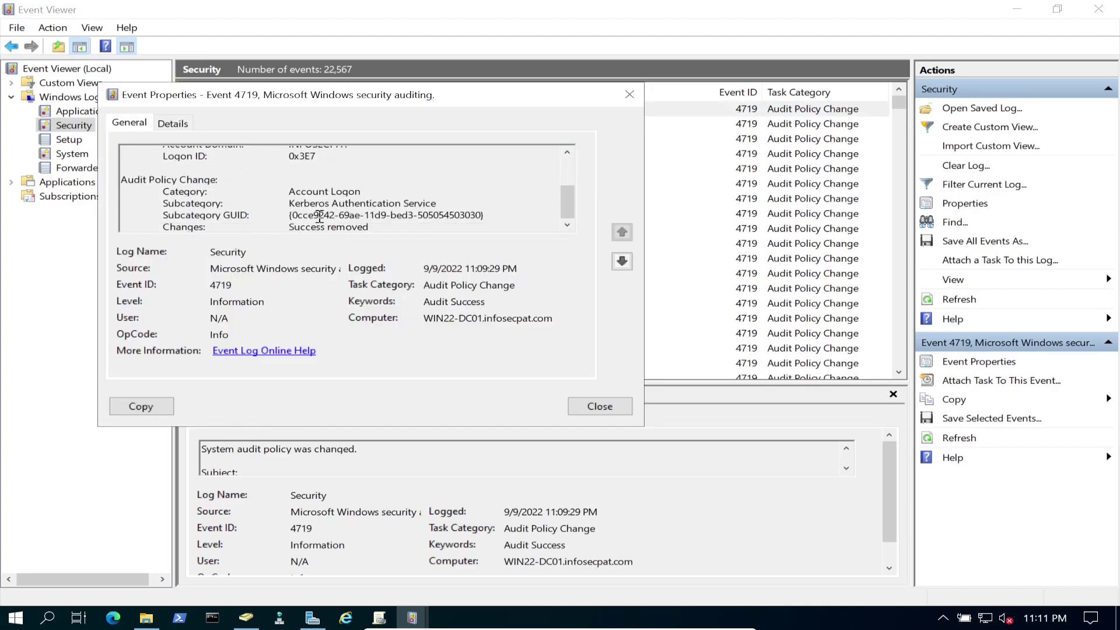
click(600, 406)
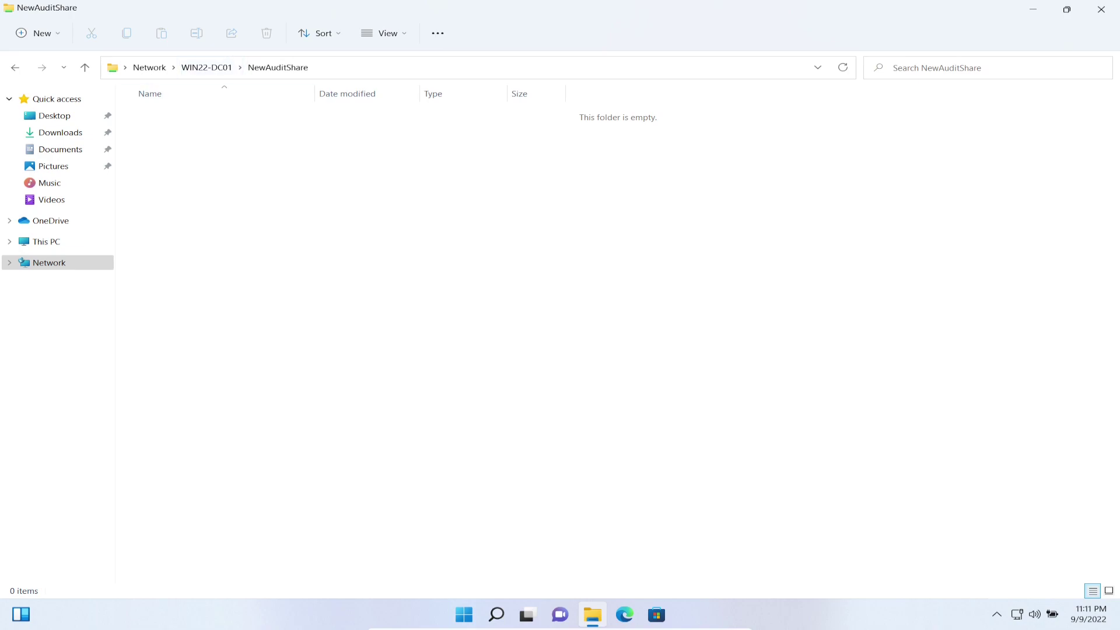
Try a new text document in NewAuditShare, dismiss Access Denied, and return to WIN22-DC01.
right_click(271, 255)
mouse_move(361, 336)
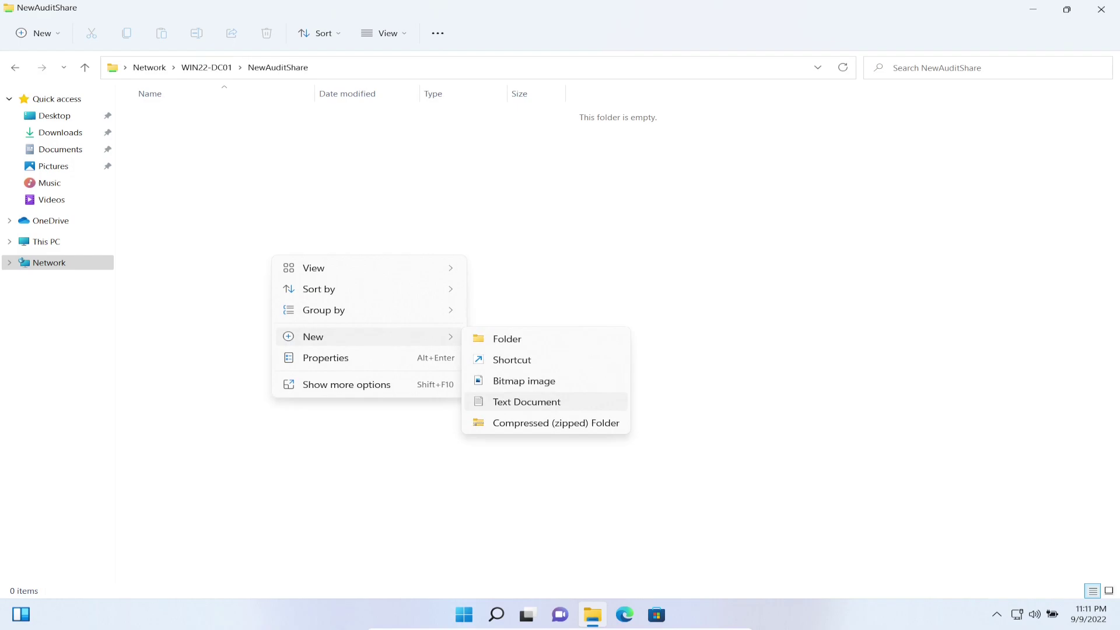
click(526, 402)
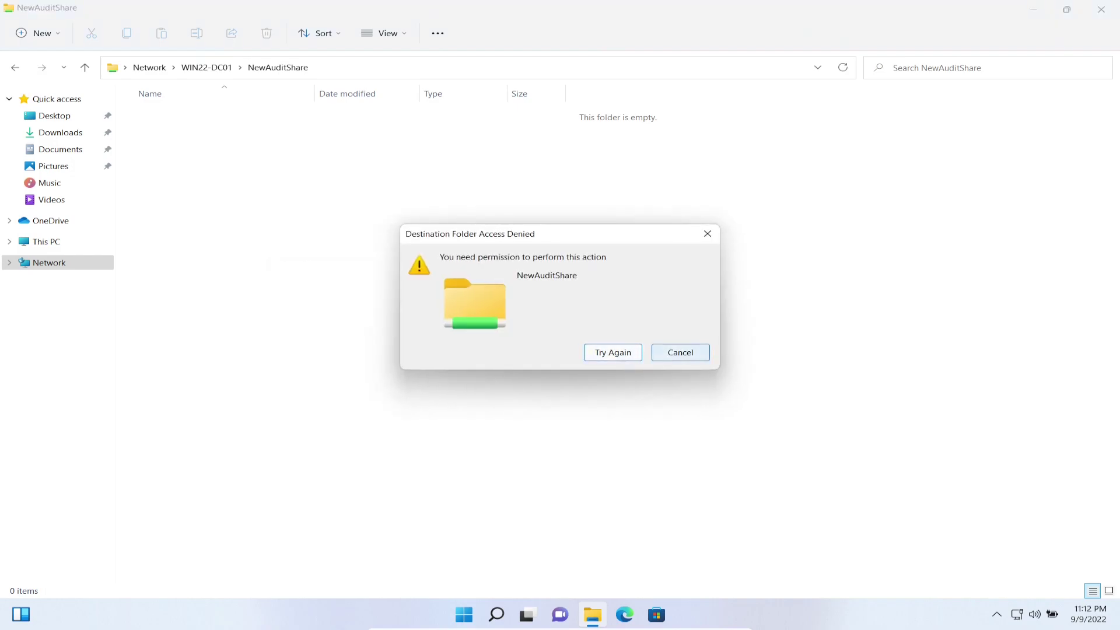
click(680, 352)
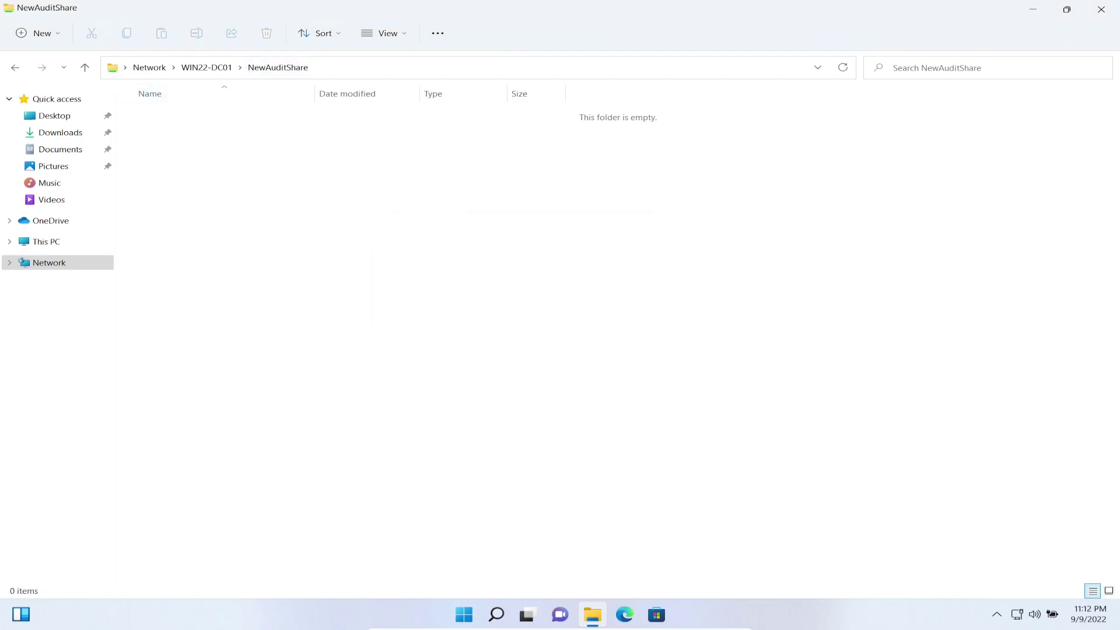
click(206, 67)
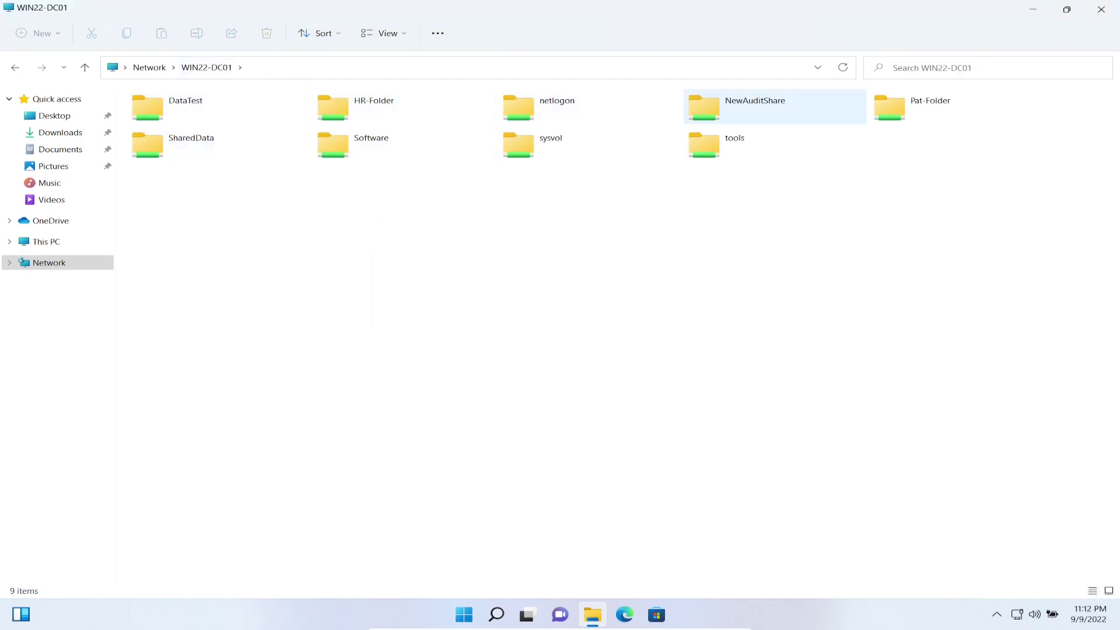
Create a new folder named Test-Val in NewAuditShare.
double_click(756, 107)
right_click(232, 200)
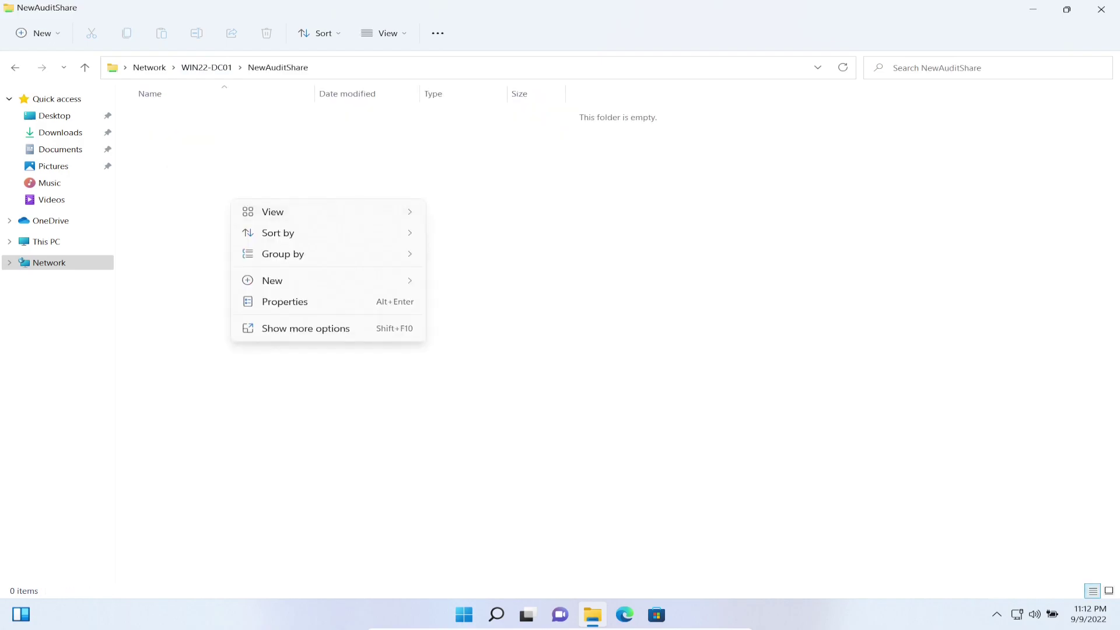
mouse_move(327, 211)
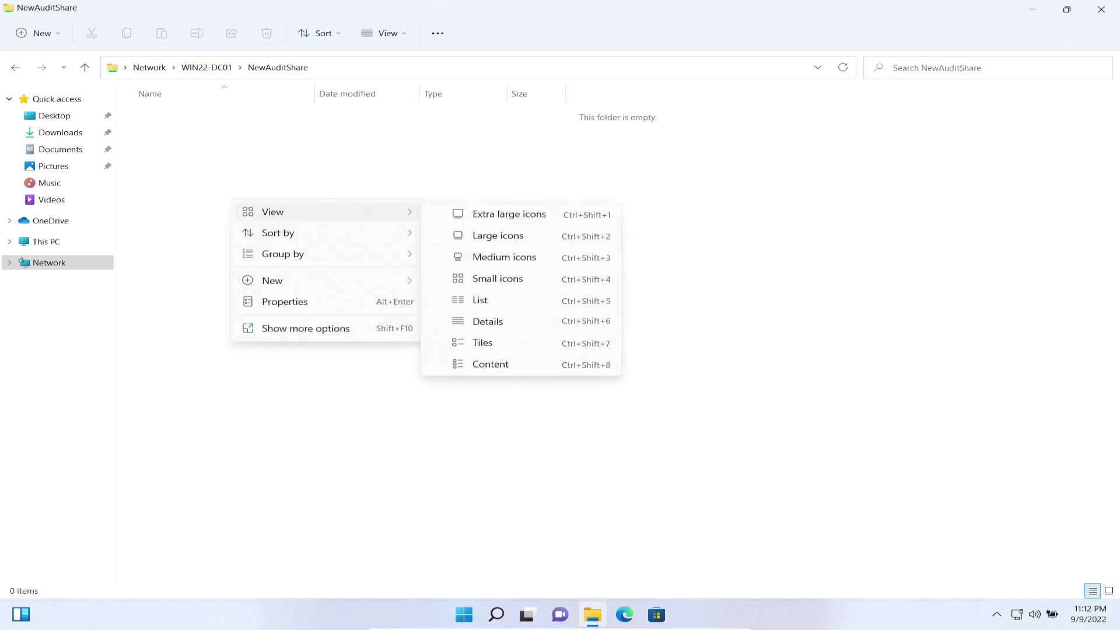
mouse_move(327, 281)
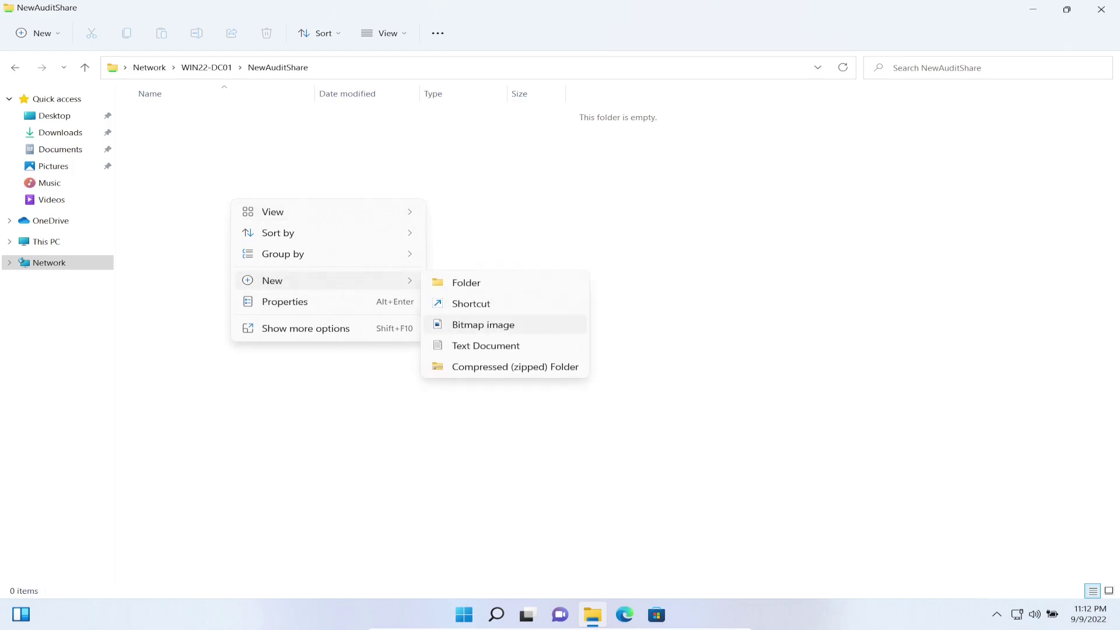
click(466, 282)
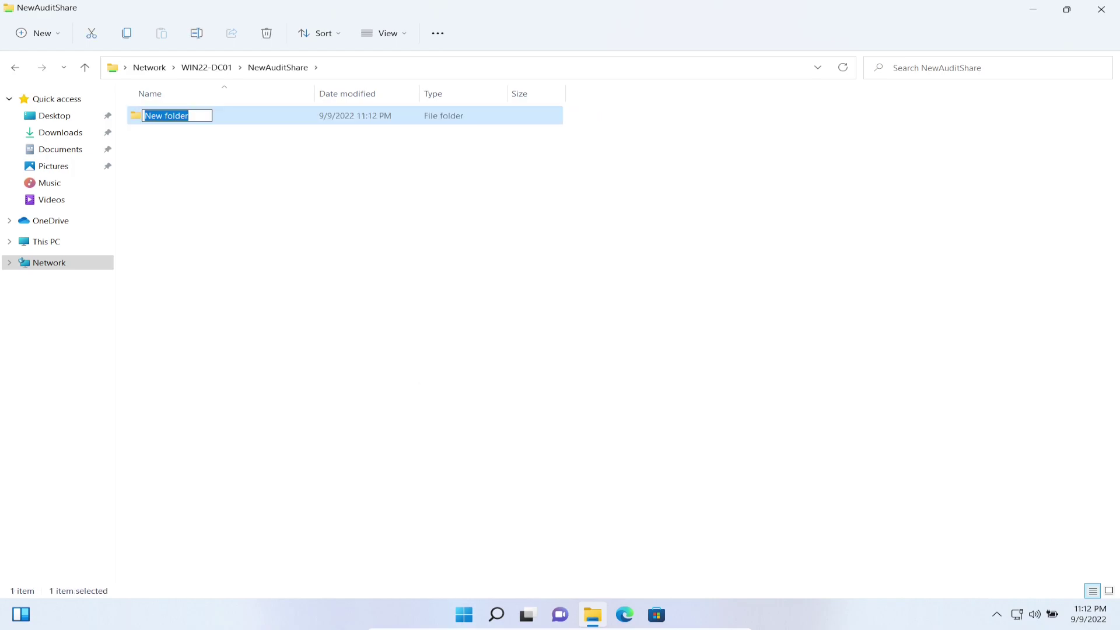
text(Test-Val)
key(Return)
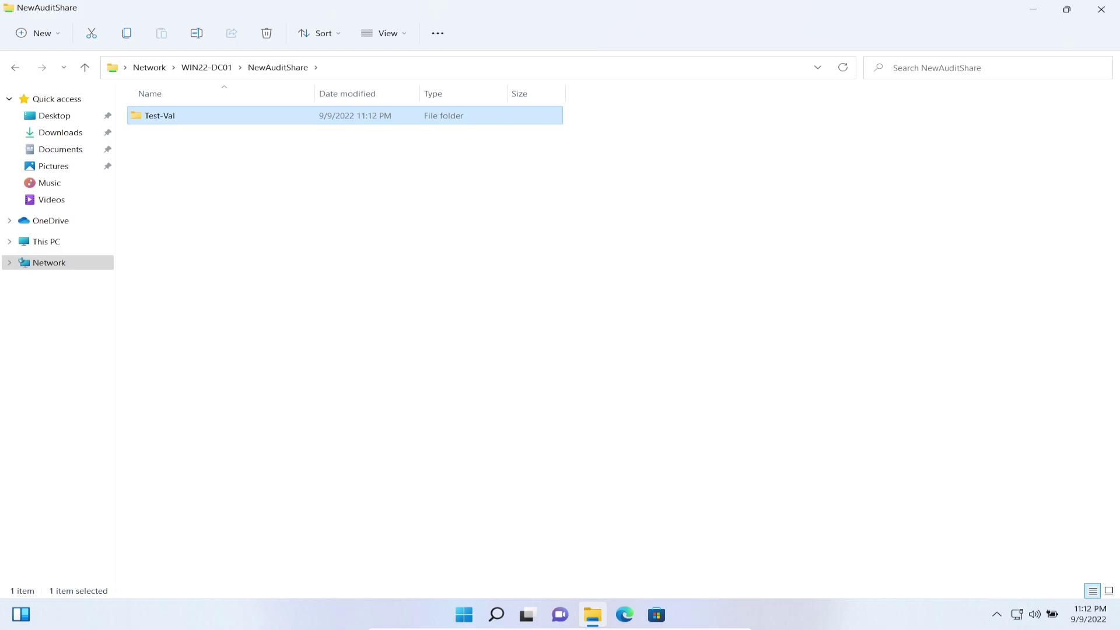
Inside Test-Val, create a text document named Test.
key(Return)
right_click(229, 186)
mouse_move(327, 284)
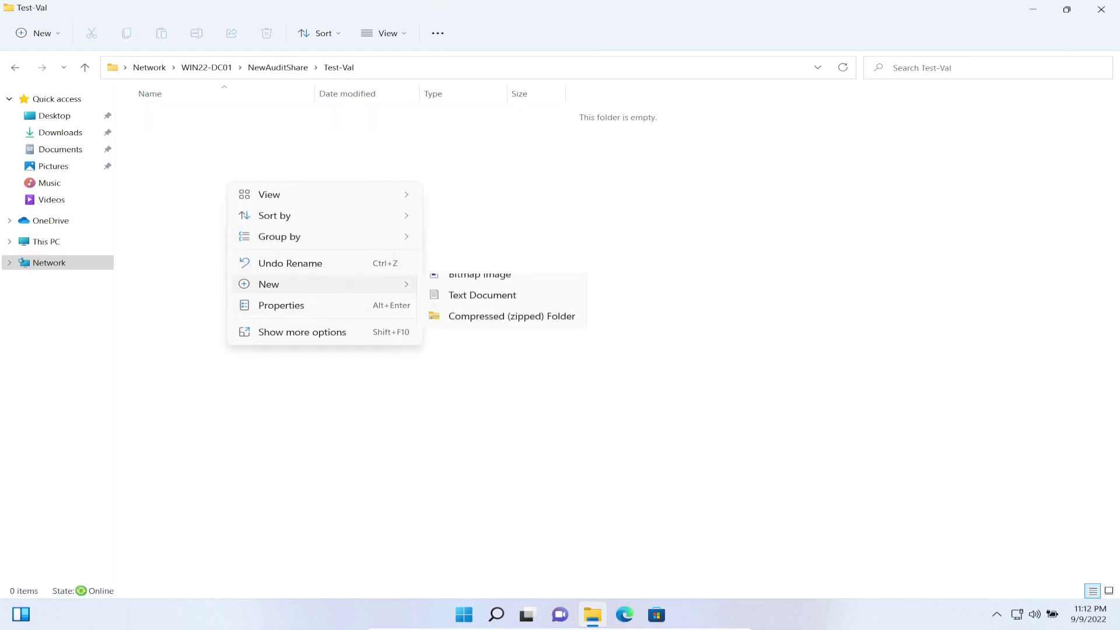
click(482, 348)
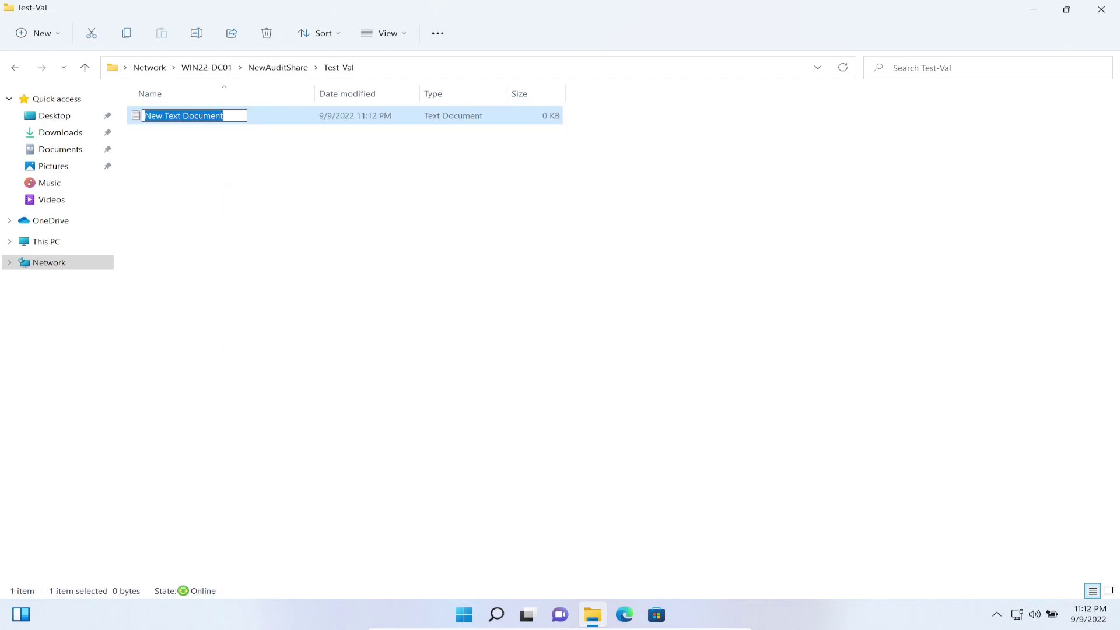
text(Test)
key(Return)
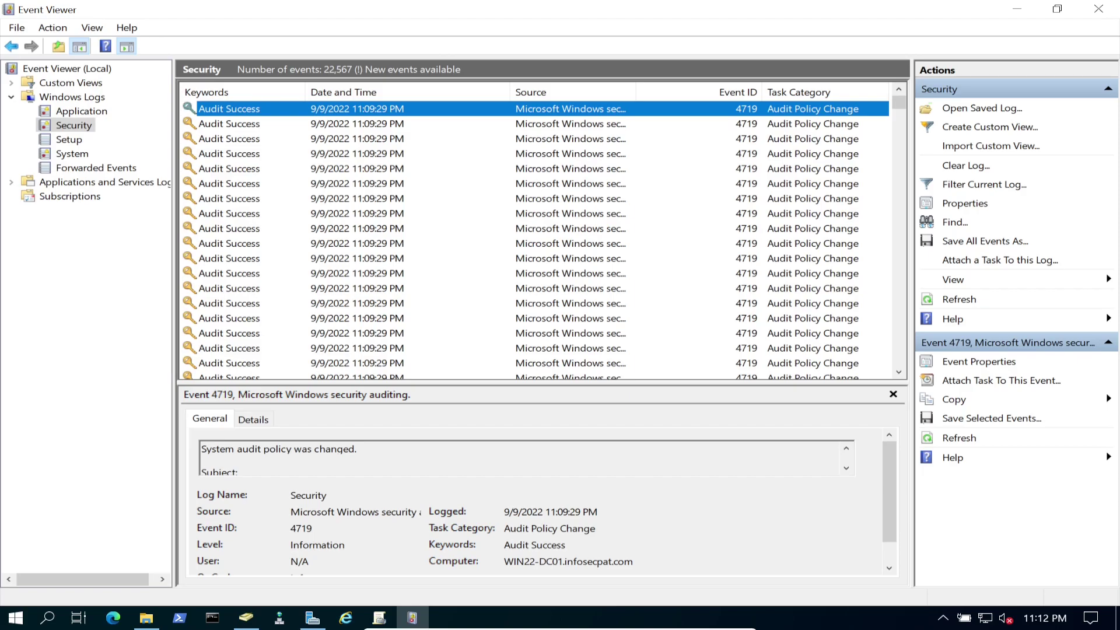
Refresh the Security log and inspect the 11:12:21 PM 4663 event for C:\NewAuditShare\New folder.
click(959, 299)
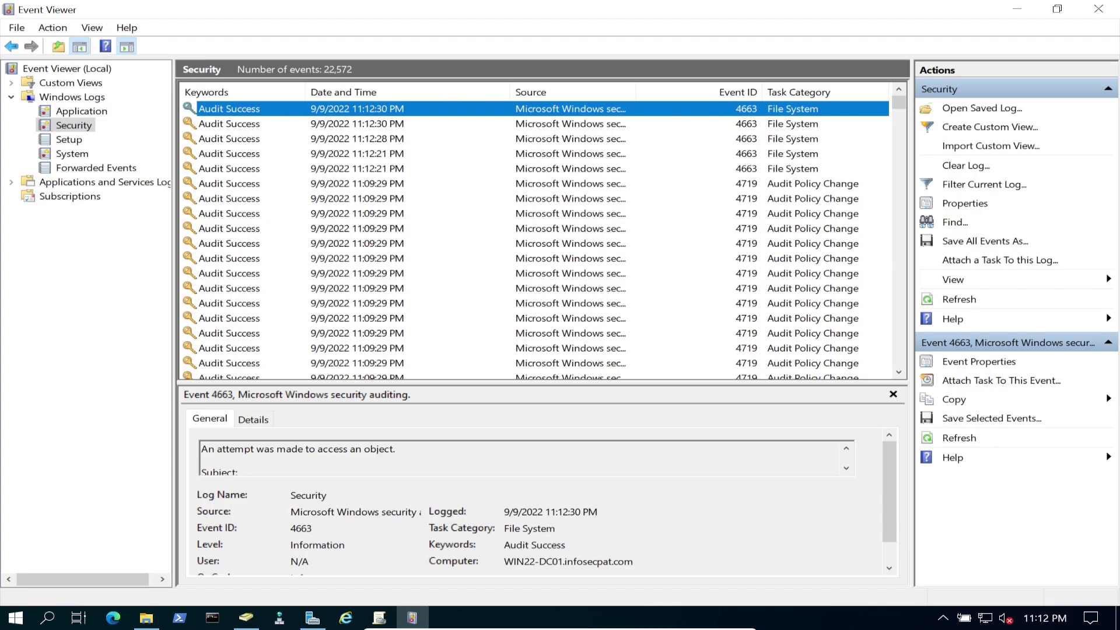
double_click(340, 168)
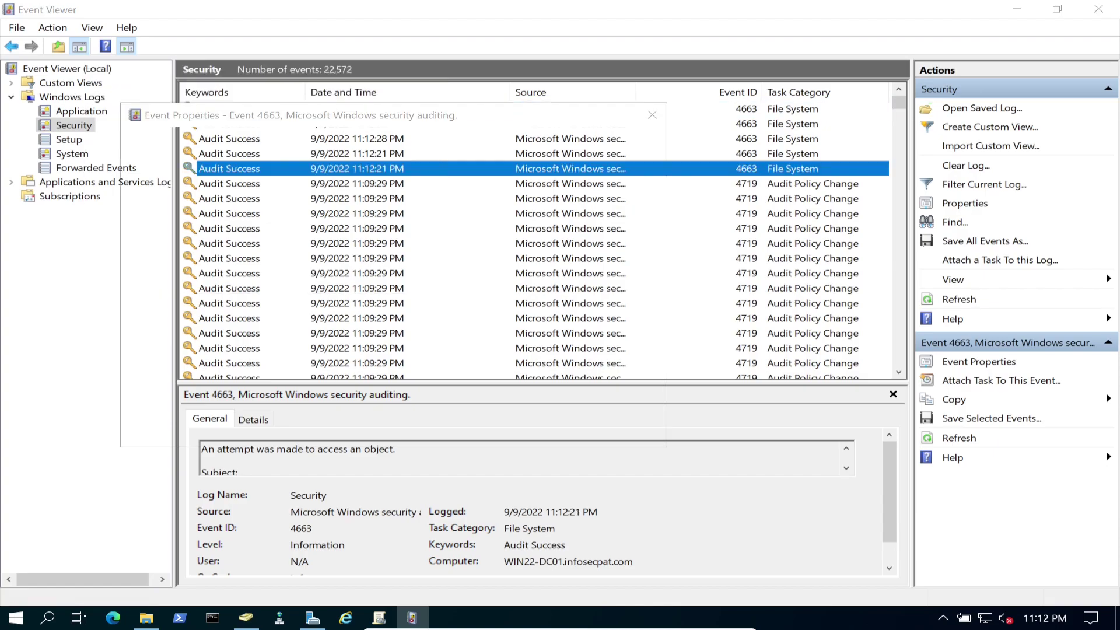
drag(328, 222, 300, 227)
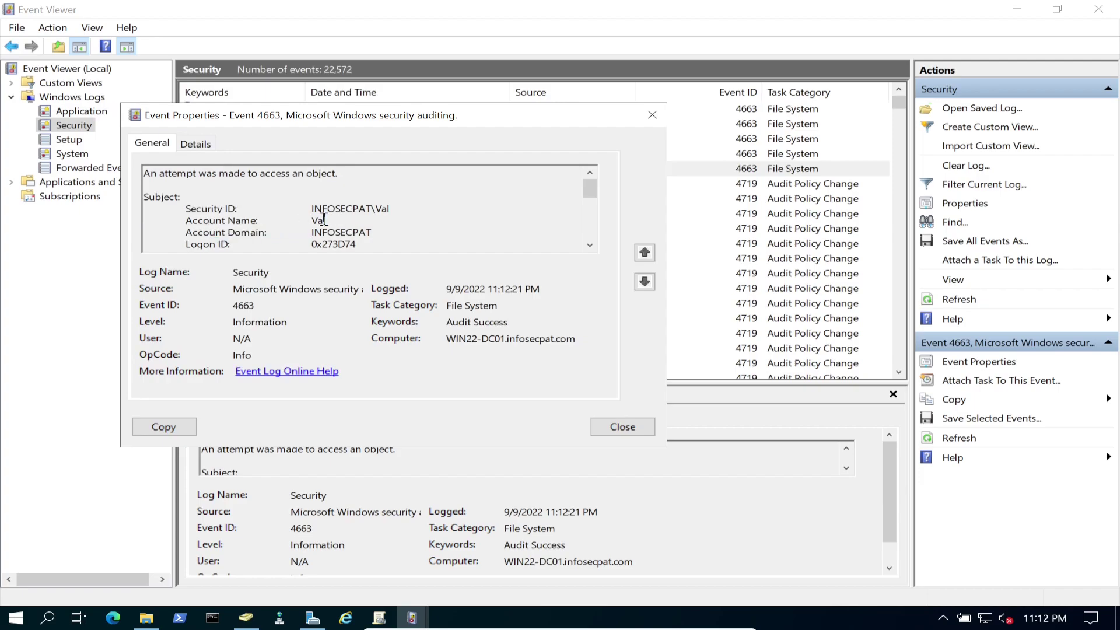
scroll(324, 219, down, 3)
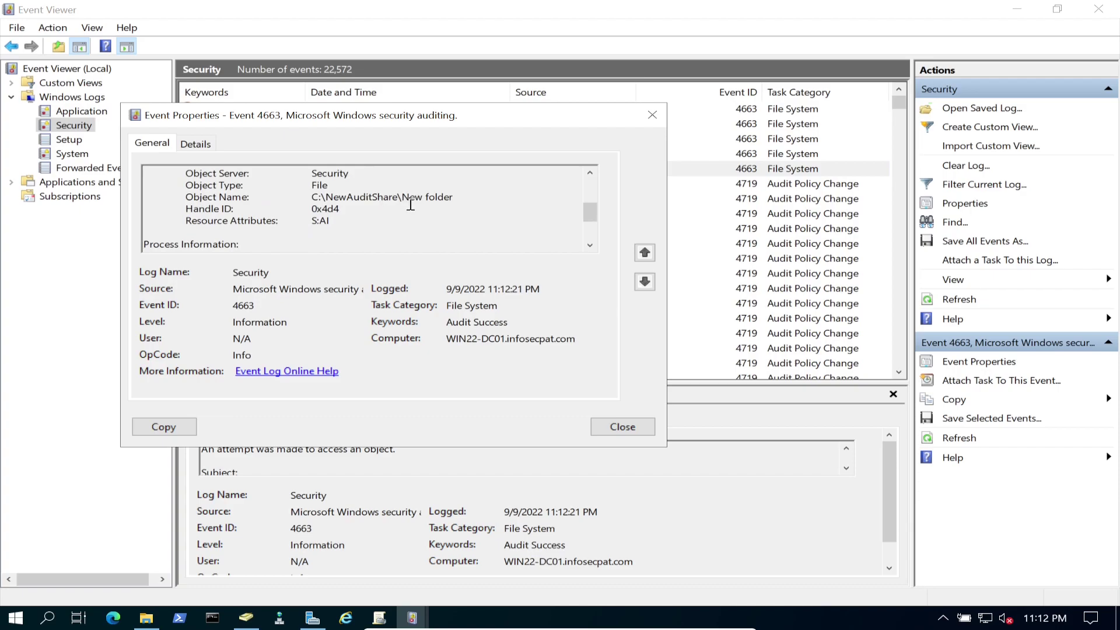
drag(411, 206, 432, 202)
click(438, 201)
click(622, 426)
click(408, 138)
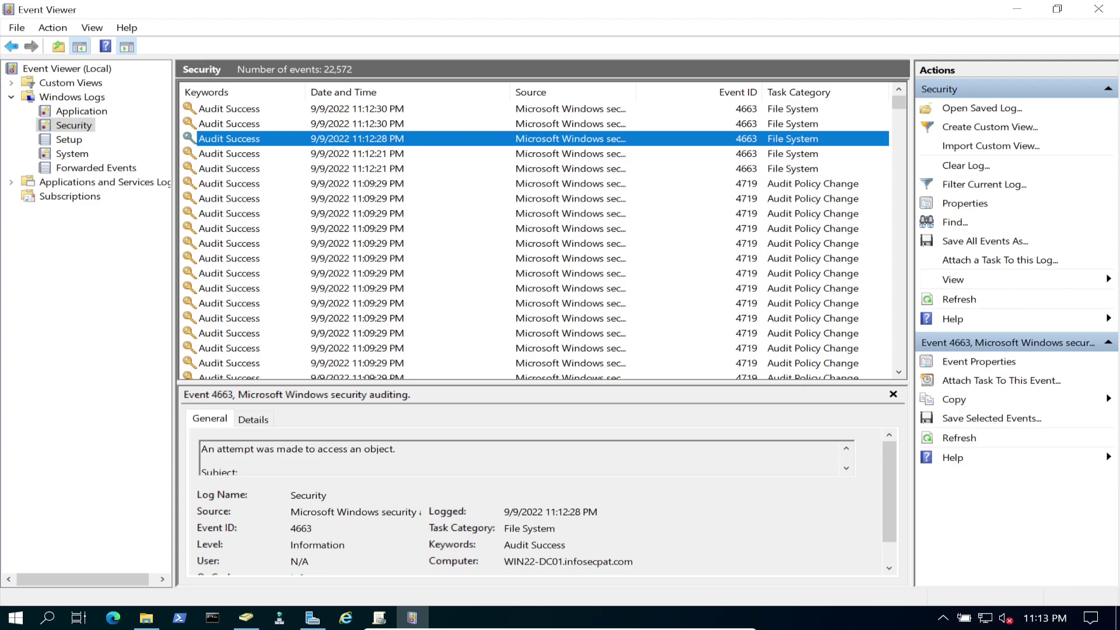
Review the 11:12:28 PM 4663 File System event's WriteData access on New Text Document.txt.
double_click(409, 138)
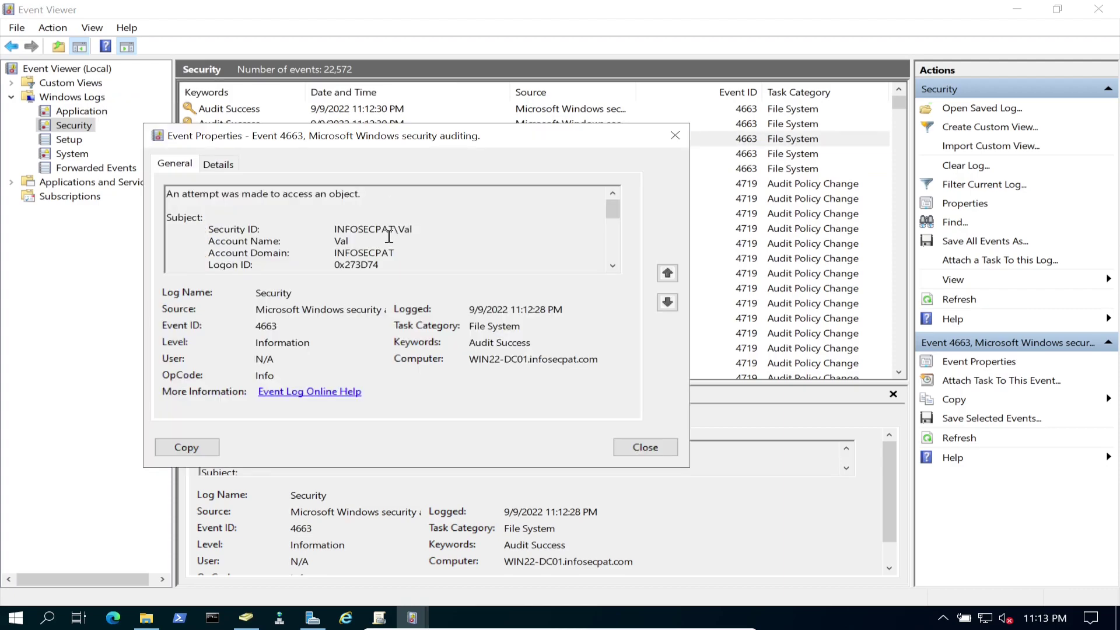
scroll(392, 245, down, 6)
scroll(399, 264, up, 3)
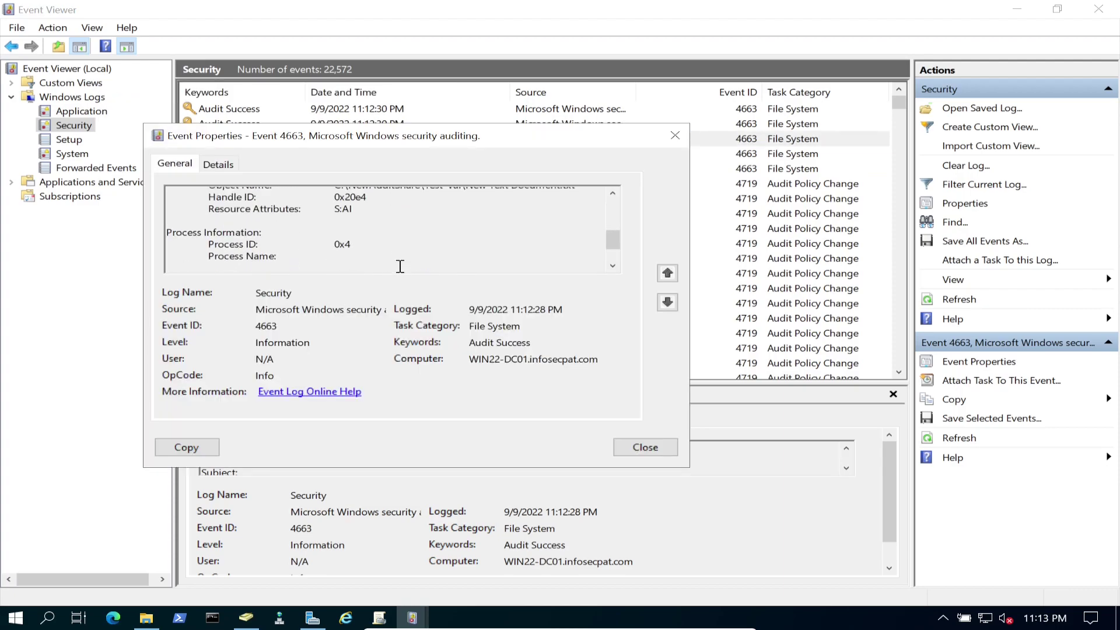
click(425, 240)
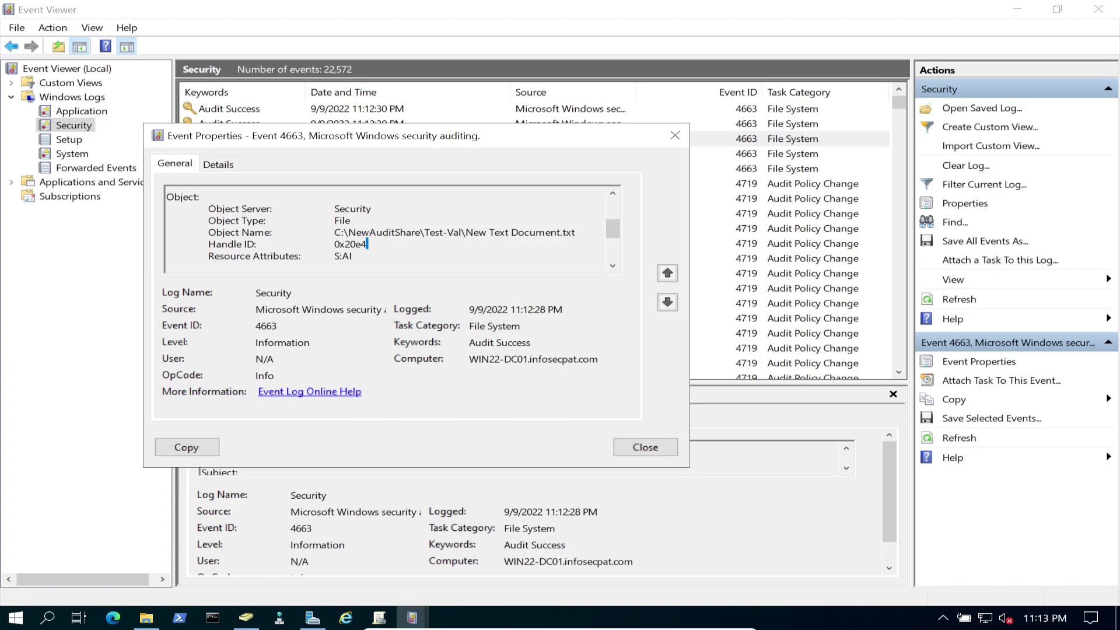
double_click(522, 329)
scroll(408, 218, down, 3)
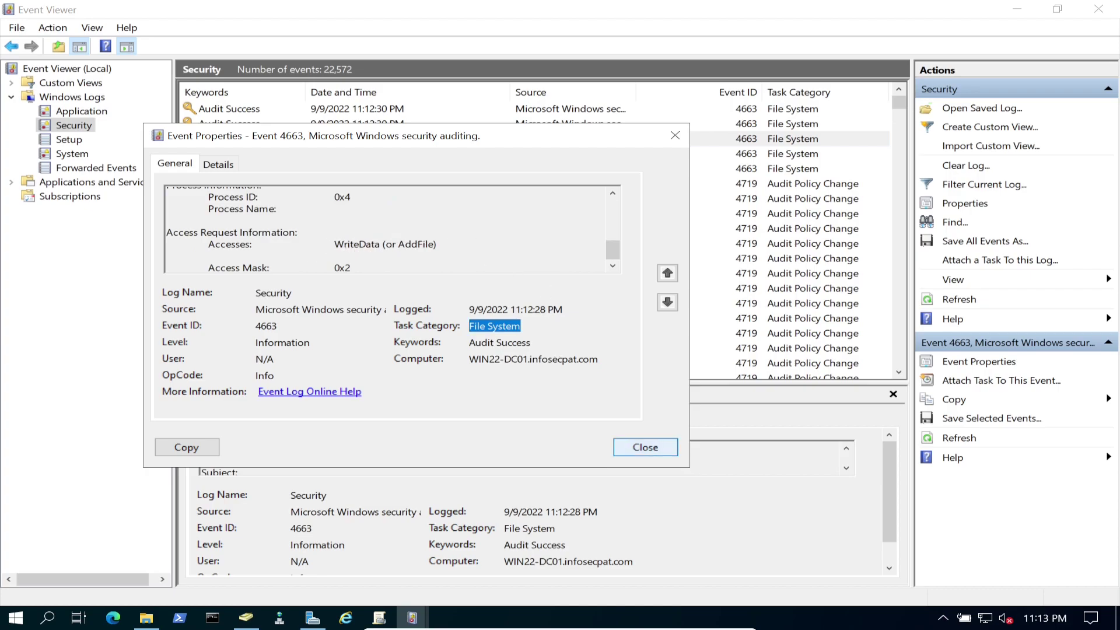
click(645, 446)
Review the 11:12:30 PM 4663 event's WriteData access on C:\NewAuditShare\Test-Val.
double_click(408, 109)
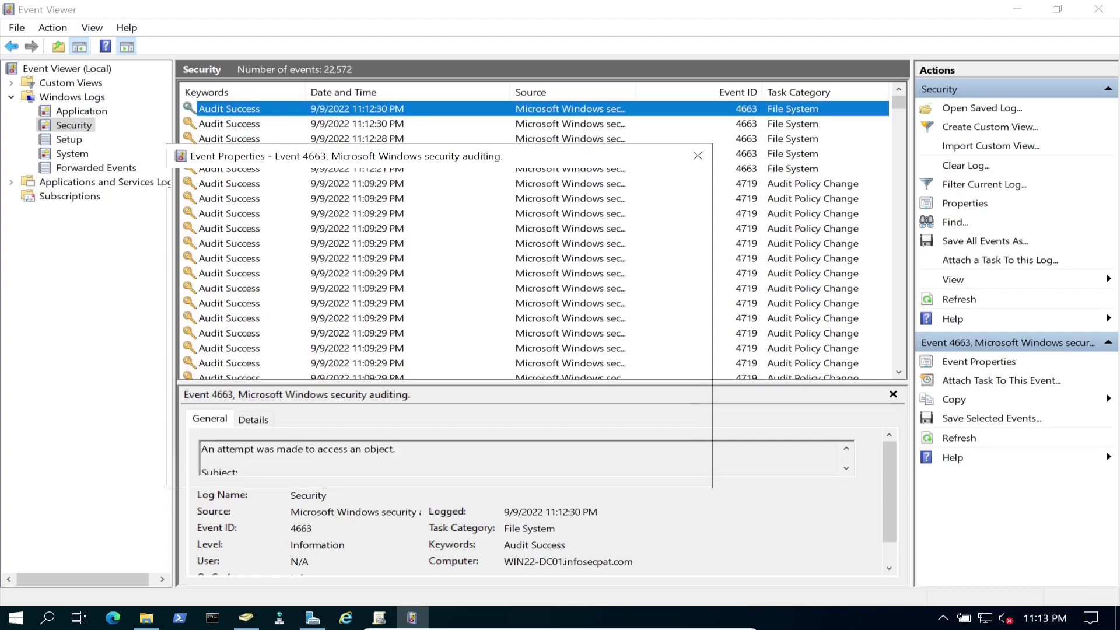
scroll(399, 267, down, 3)
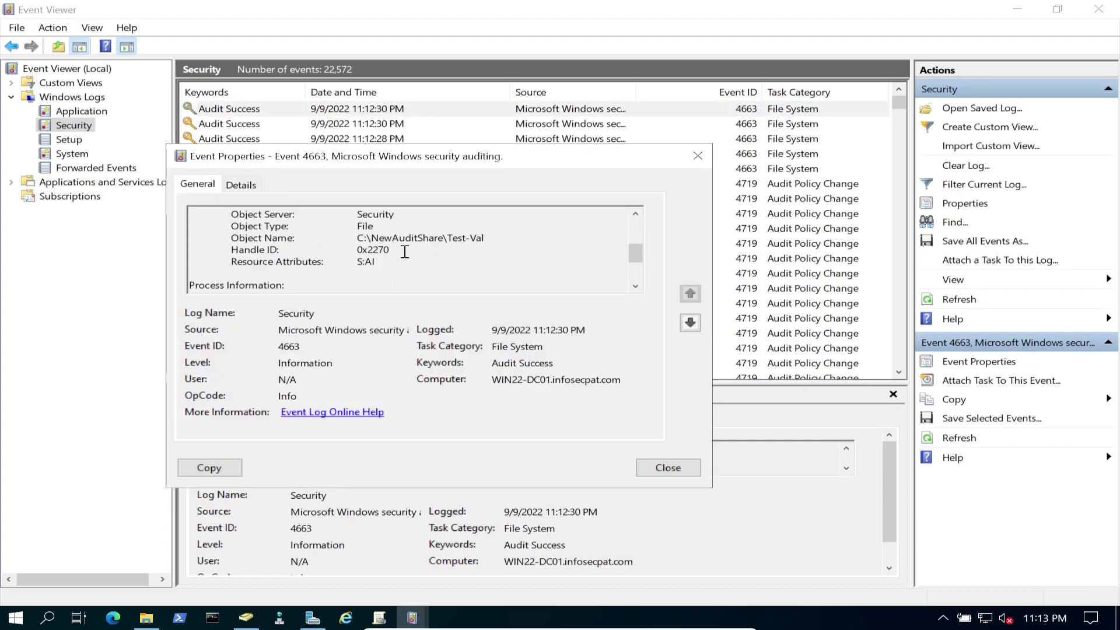
drag(484, 238, 450, 242)
scroll(432, 260, down, 3)
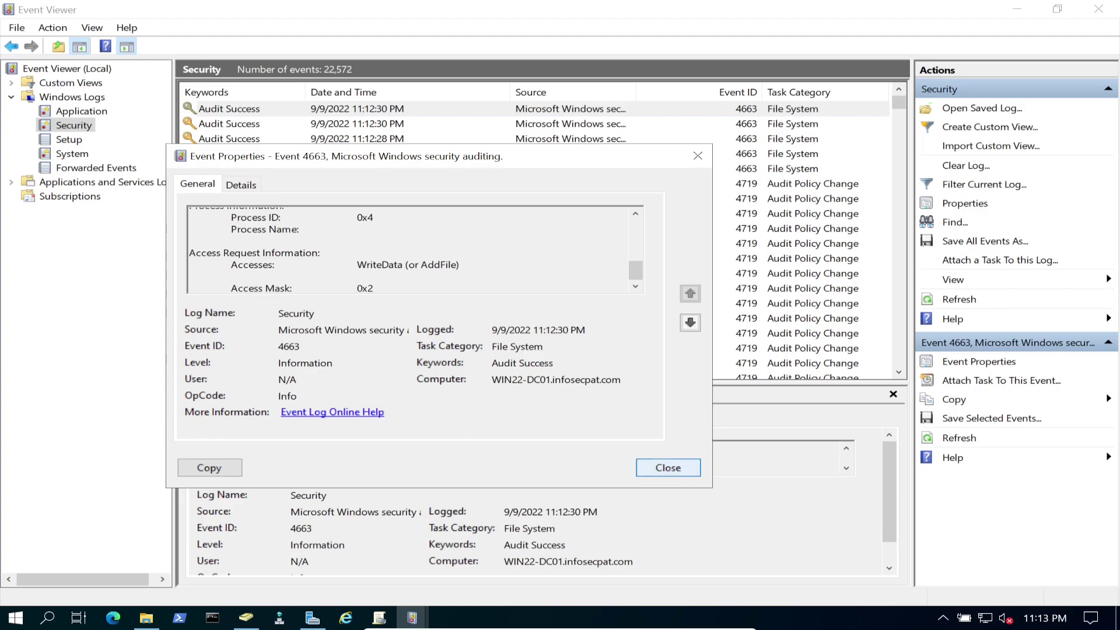
click(649, 465)
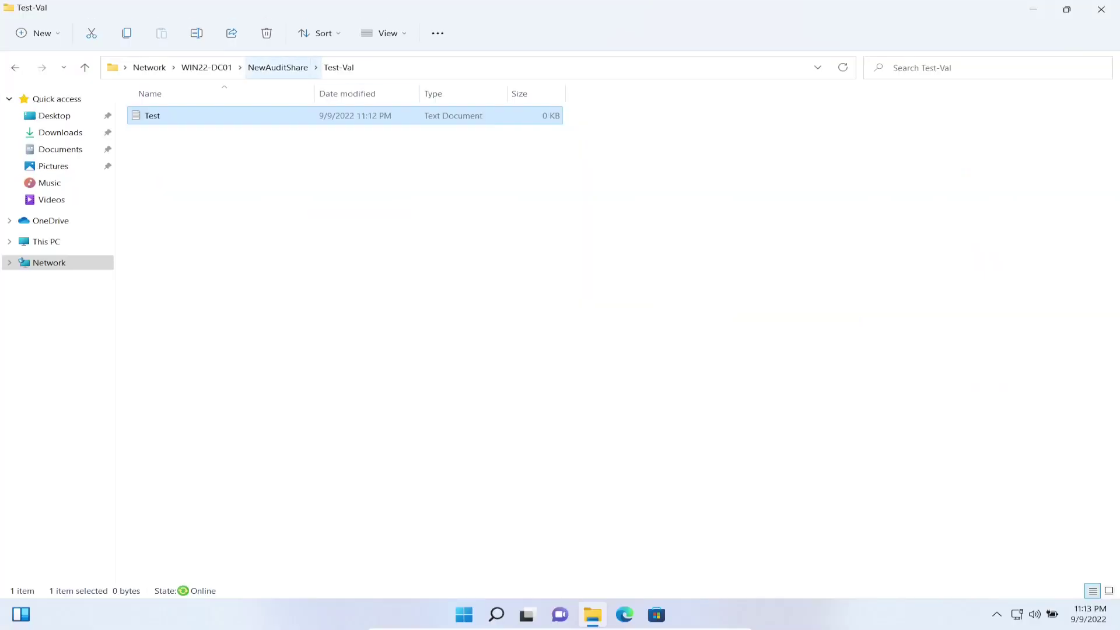
Go to NewAuditShare and permanently delete the Test-Val folder, confirming Yes.
click(278, 67)
right_click(217, 116)
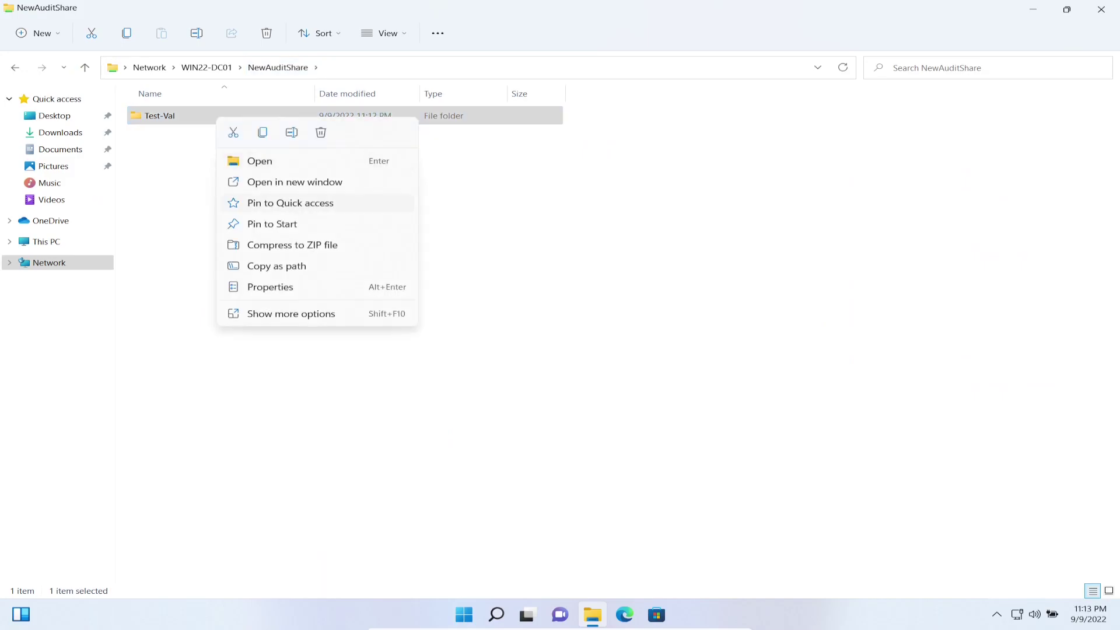
click(257, 315)
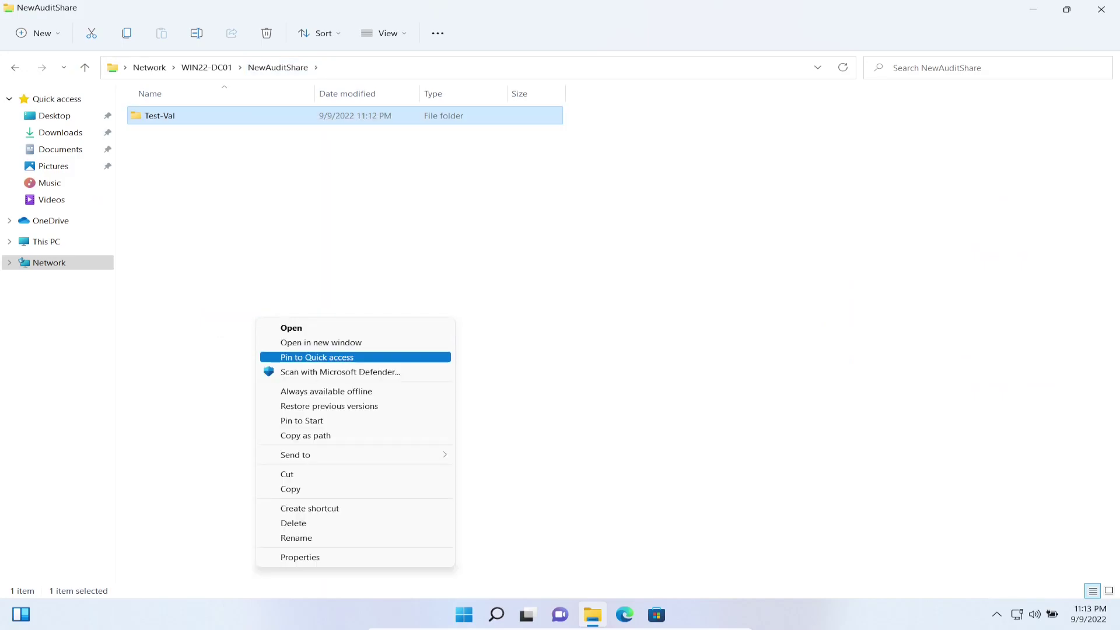
click(294, 523)
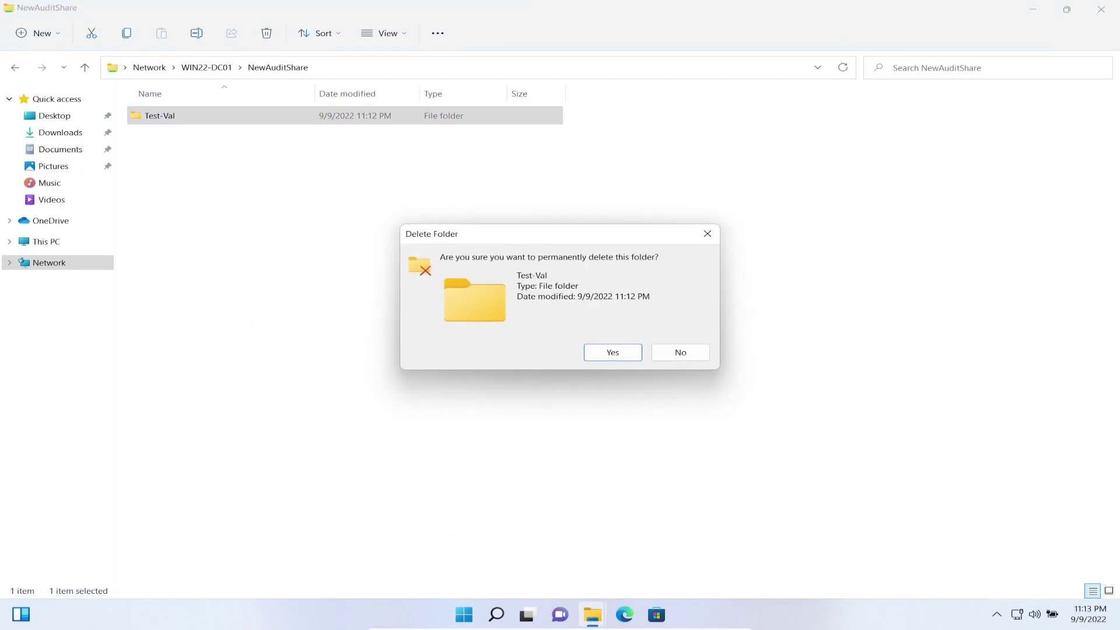
key(Return)
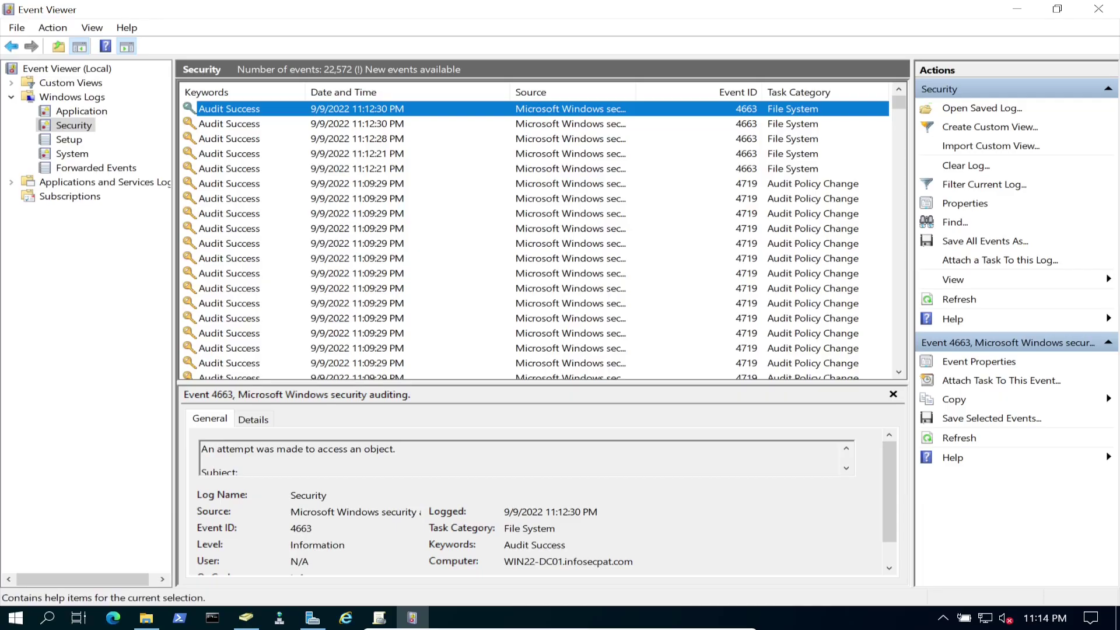
Refresh the Security log and inspect the new 4660 deletion event marked Audit Success.
click(959, 299)
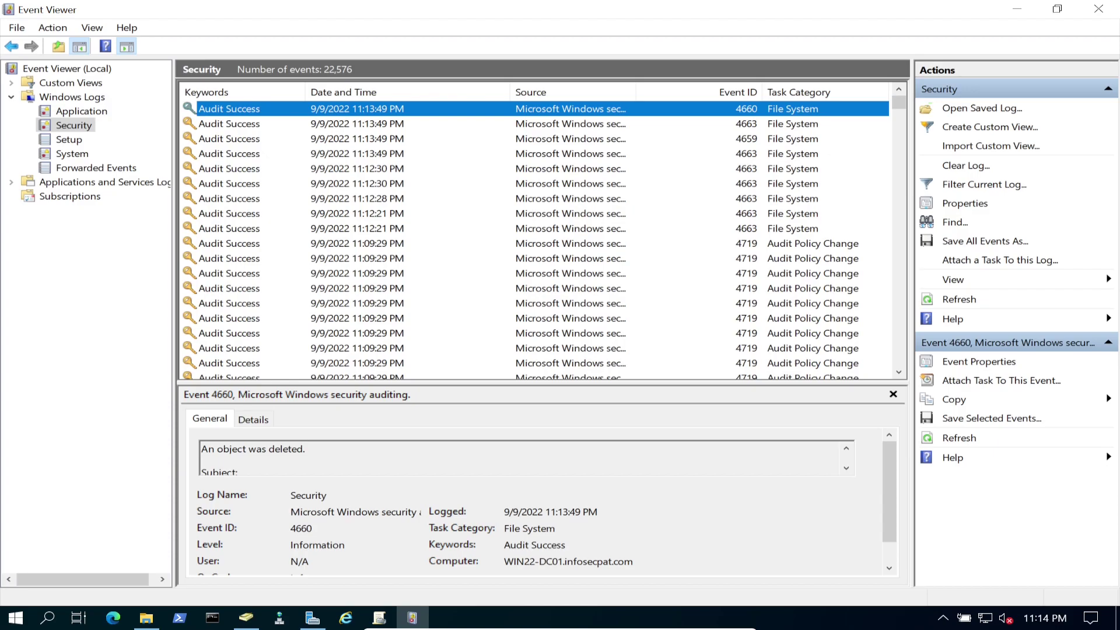
double_click(370, 107)
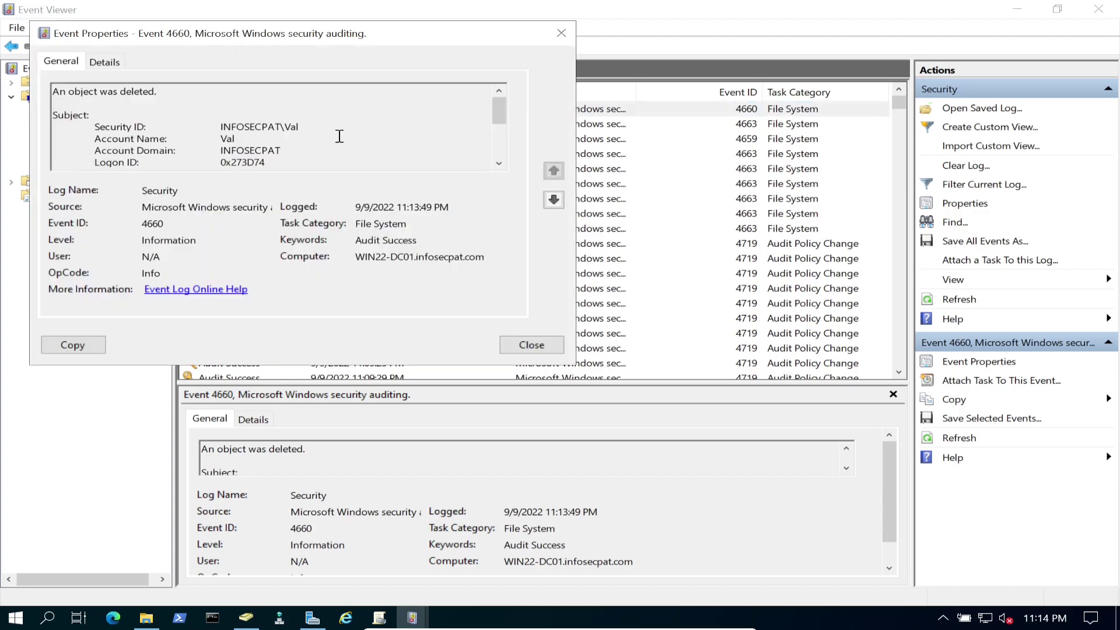
drag(355, 240, 415, 239)
scroll(325, 137, down, 3)
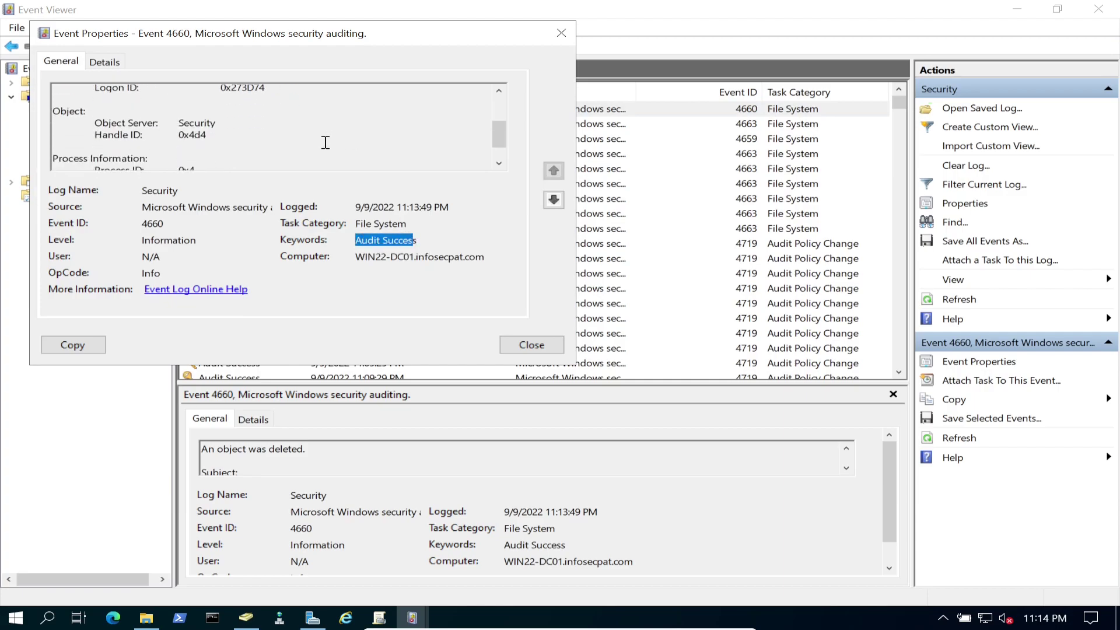
scroll(324, 142, up, 3)
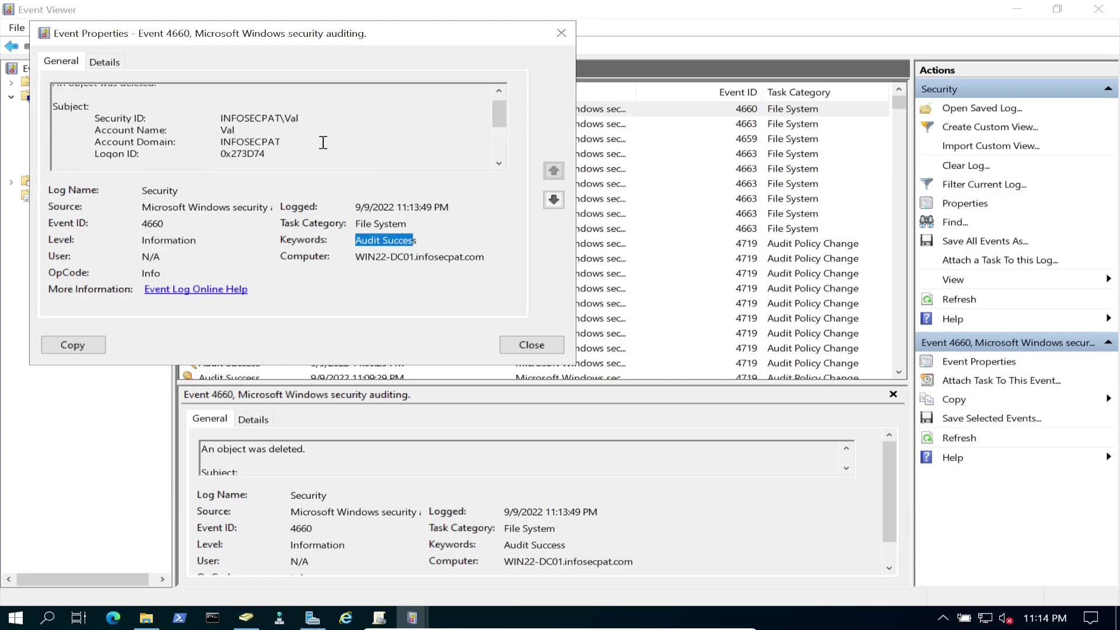
scroll(324, 142, down, 3)
click(561, 33)
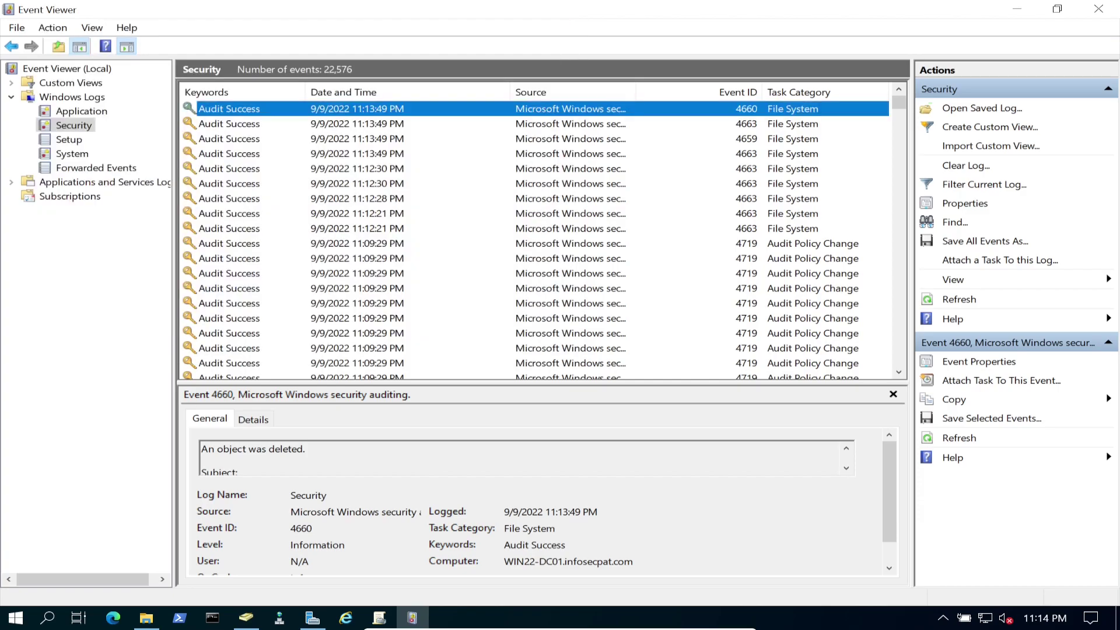
Refresh again and inspect the 11:13:49 PM 4663 event's DELETE access on C:\NewAuditShare\Test-Val.
click(959, 299)
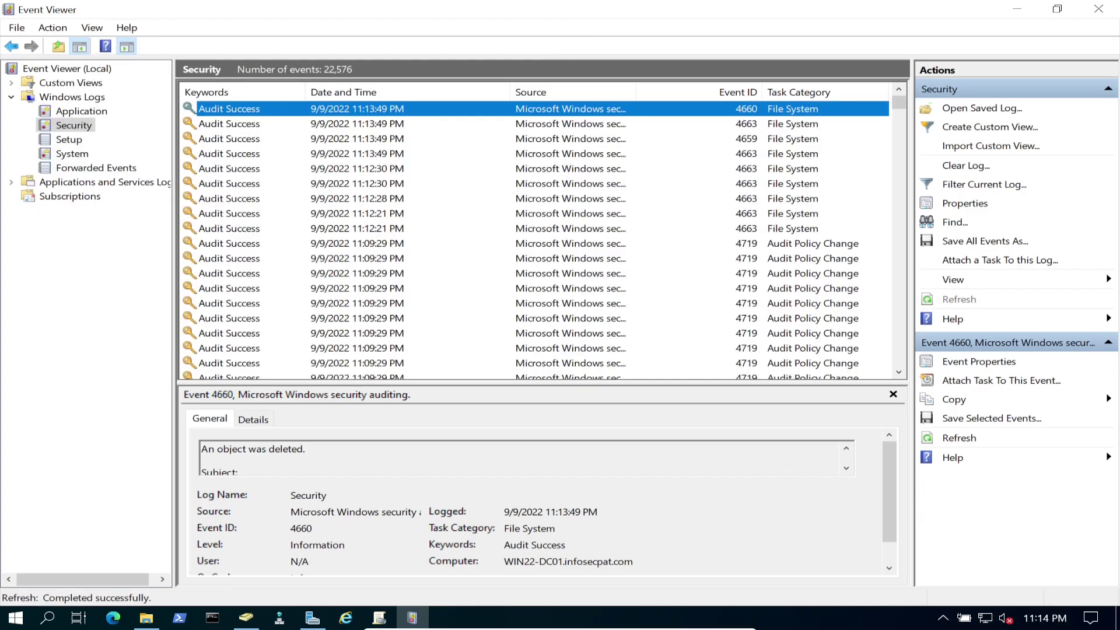
click(349, 123)
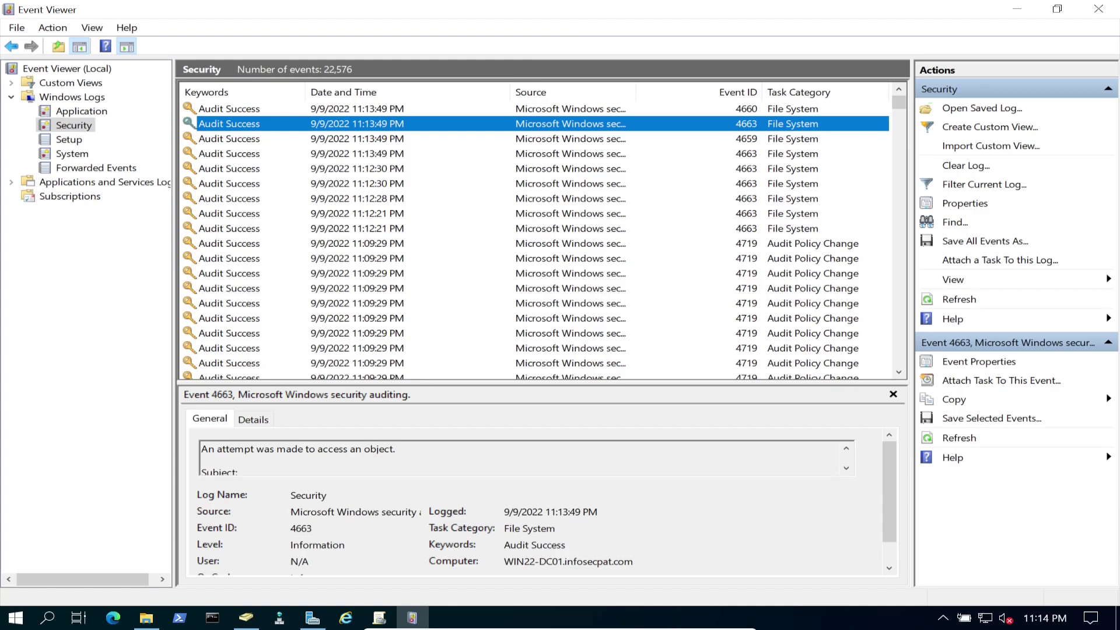
double_click(425, 124)
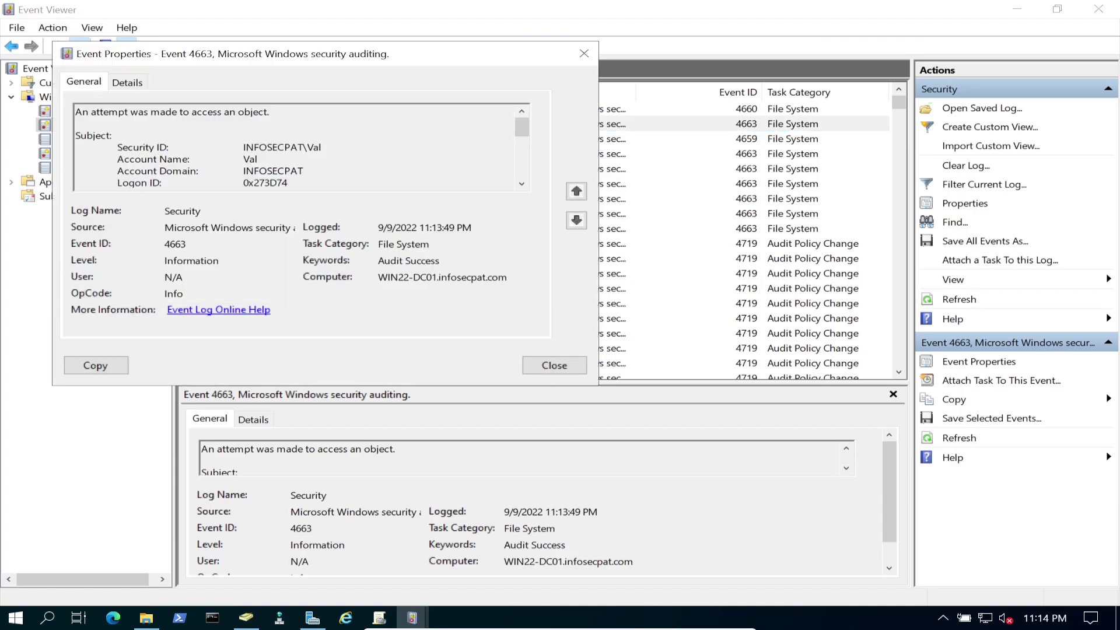
scroll(430, 173, down, 6)
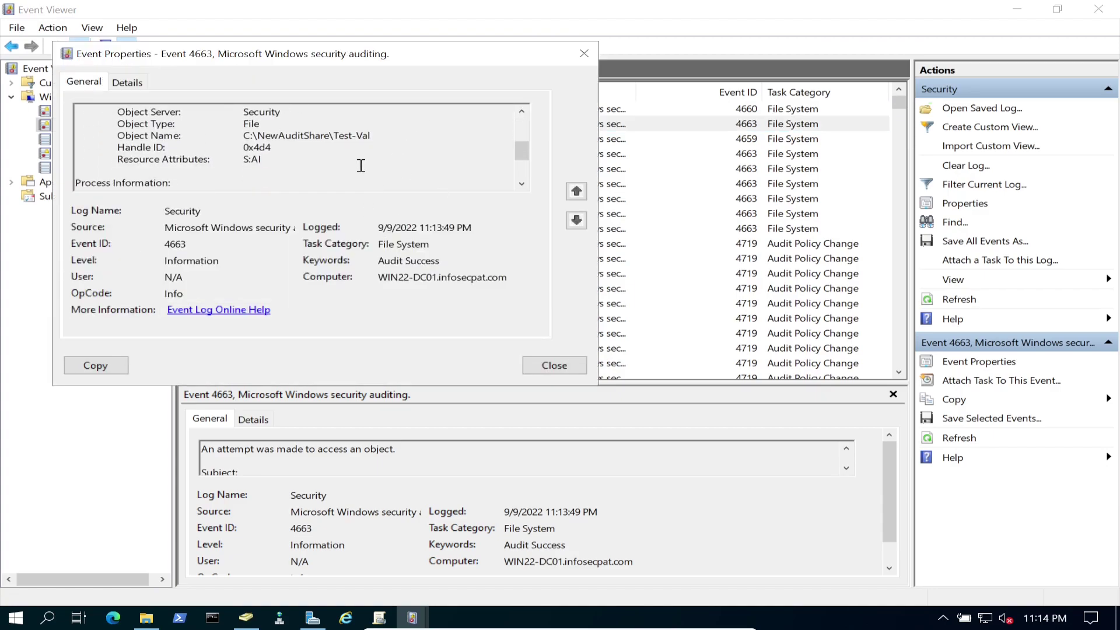
scroll(334, 164, down, 1)
drag(284, 171, 175, 170)
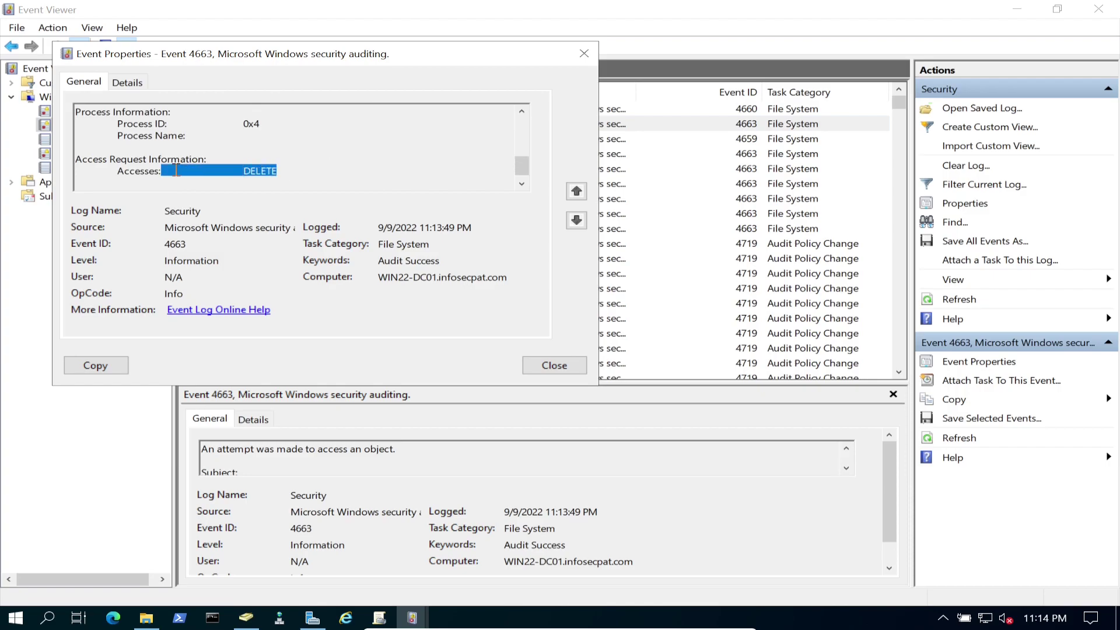
scroll(320, 154, up, 2)
drag(333, 135, 382, 138)
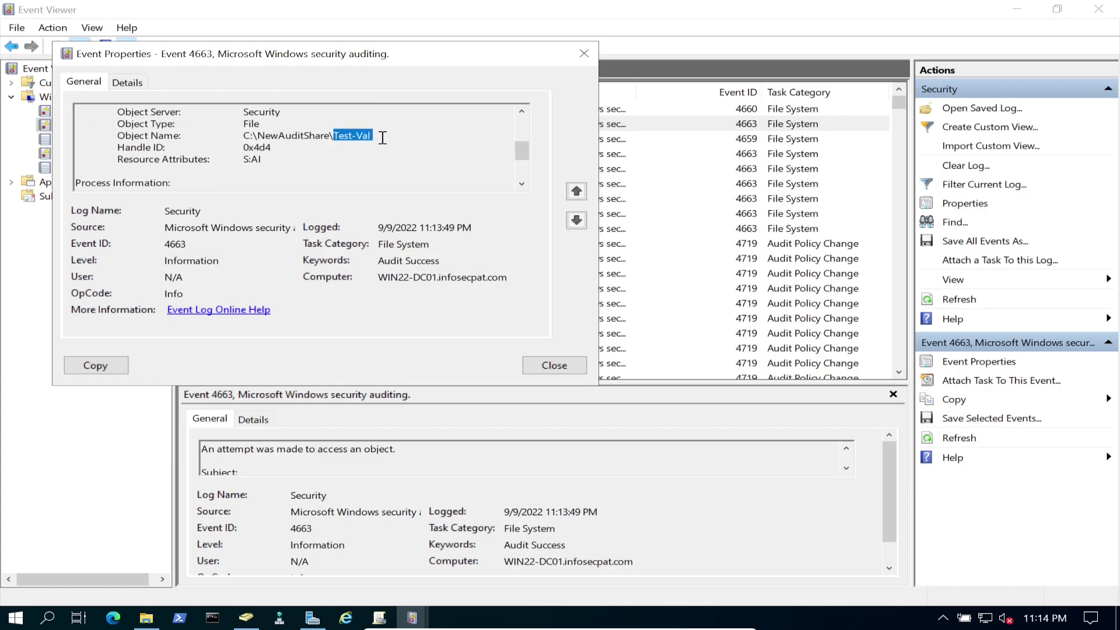
scroll(335, 168, down, 3)
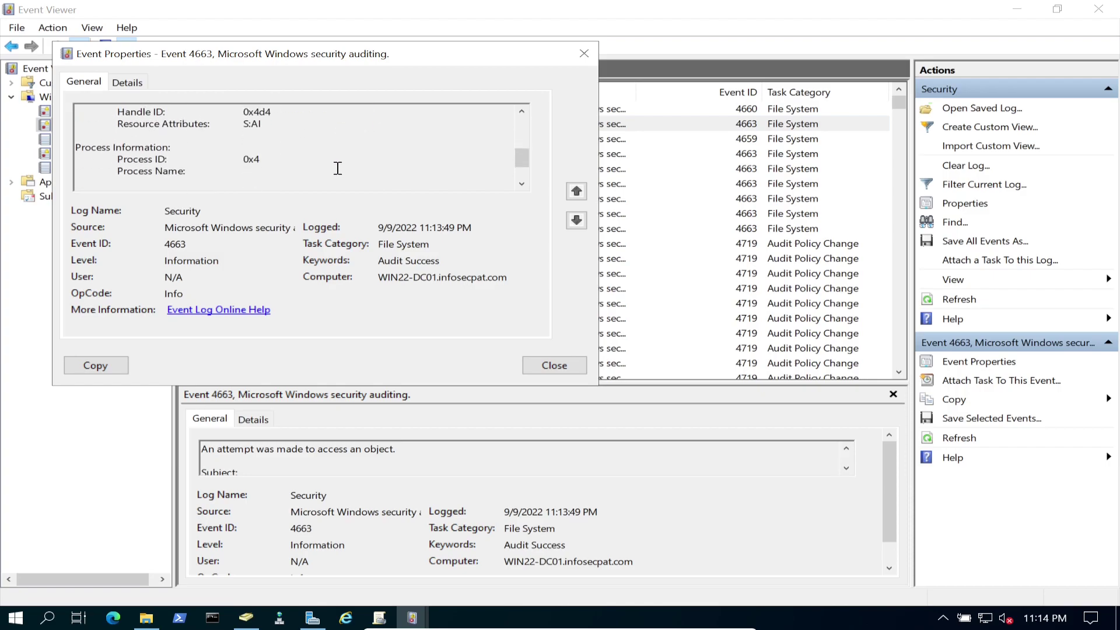
double_click(269, 164)
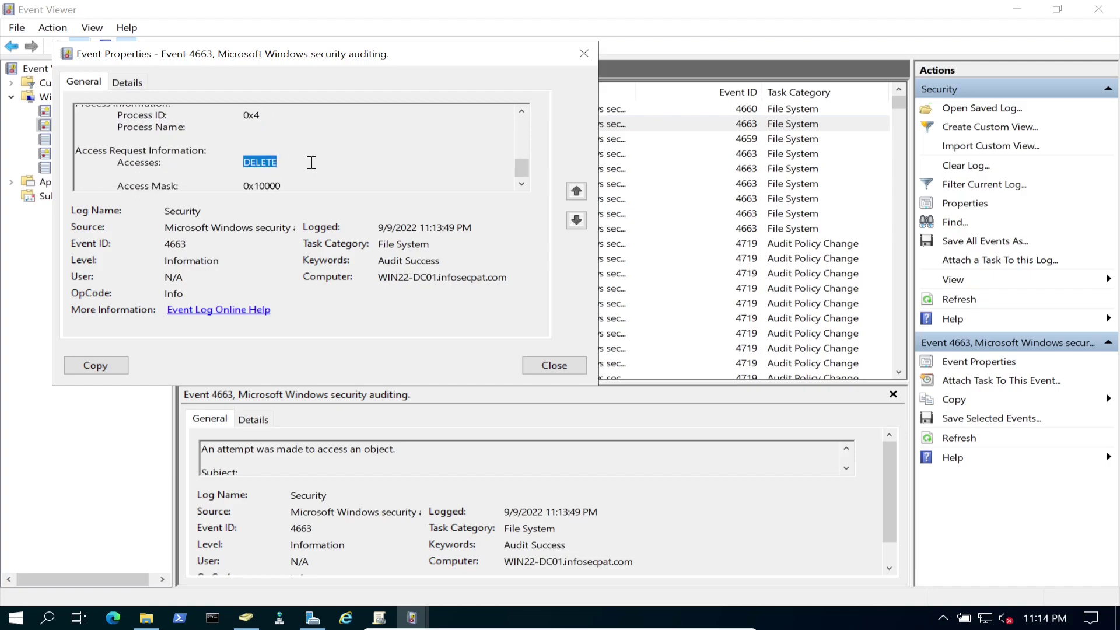